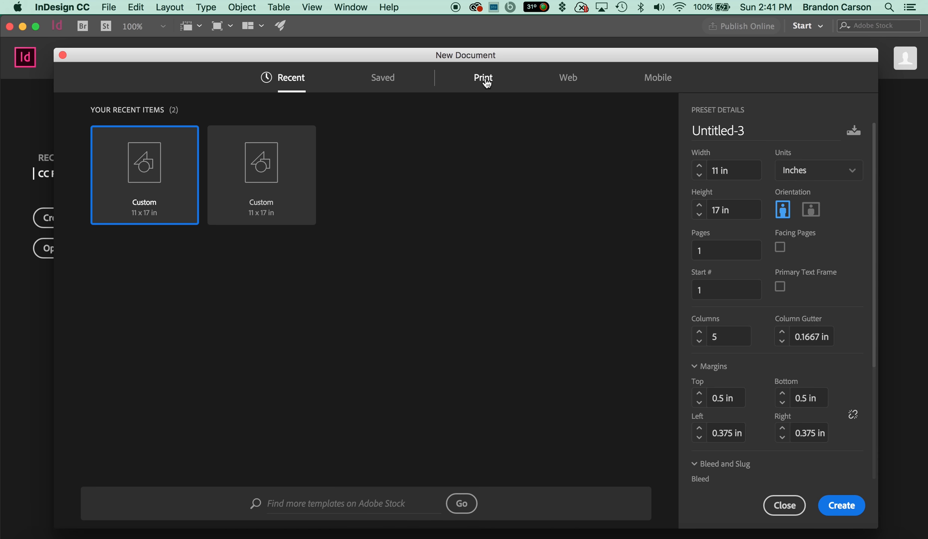
# Step: Choose the Tabloid print preset in inches, turn off facing pages, and set the number of columns to 5
pyautogui.click(486, 80)
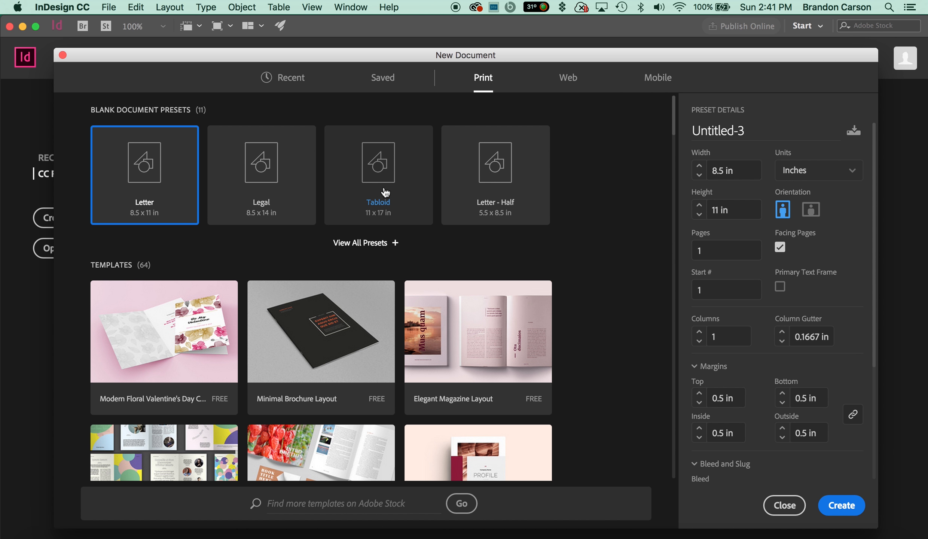
pyautogui.click(372, 191)
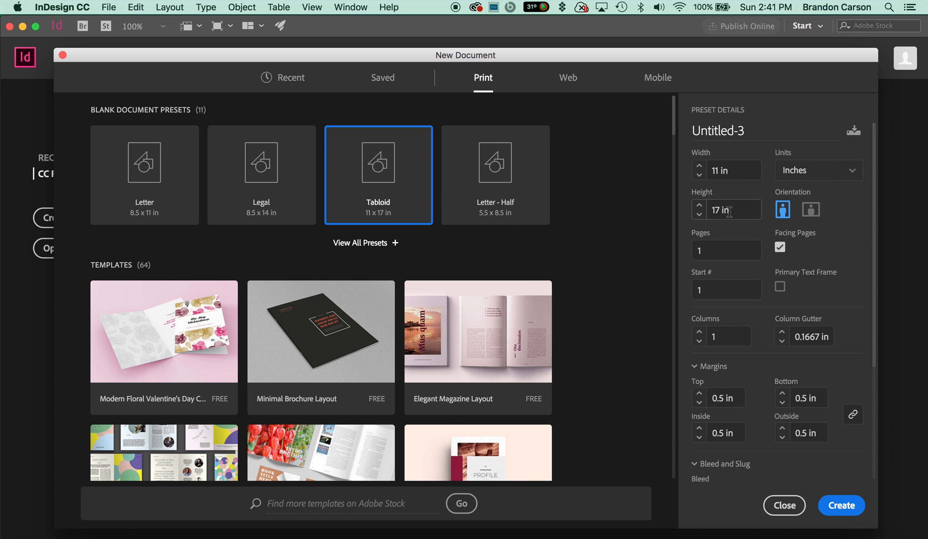
pyautogui.click(805, 175)
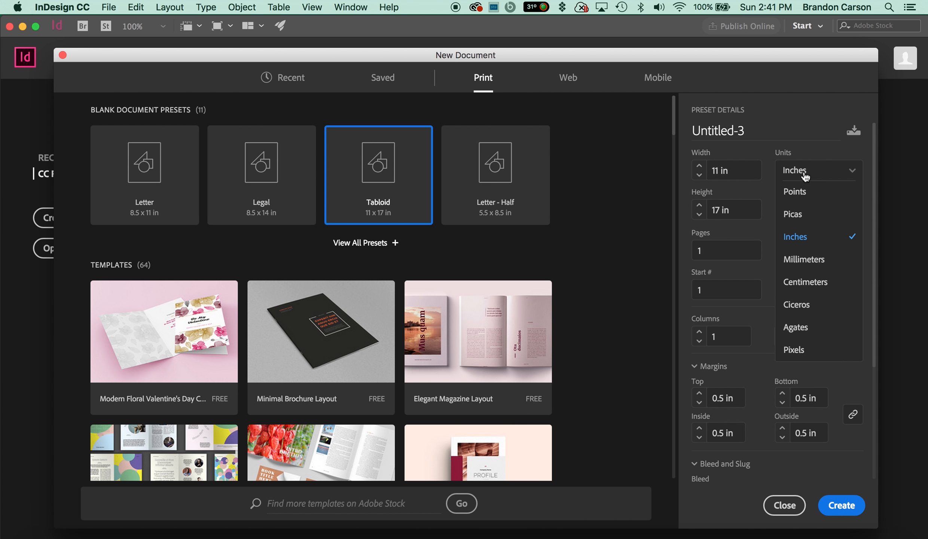
pyautogui.click(805, 243)
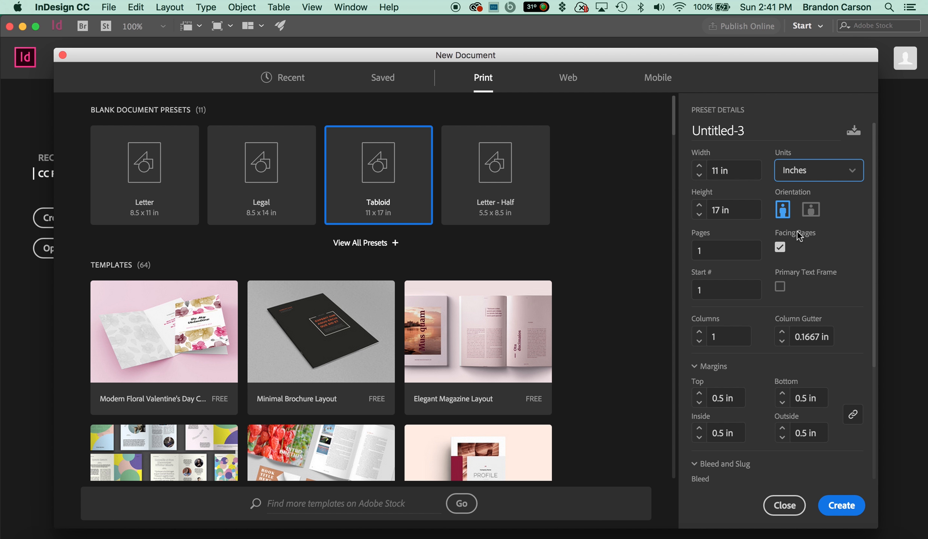
pyautogui.click(780, 249)
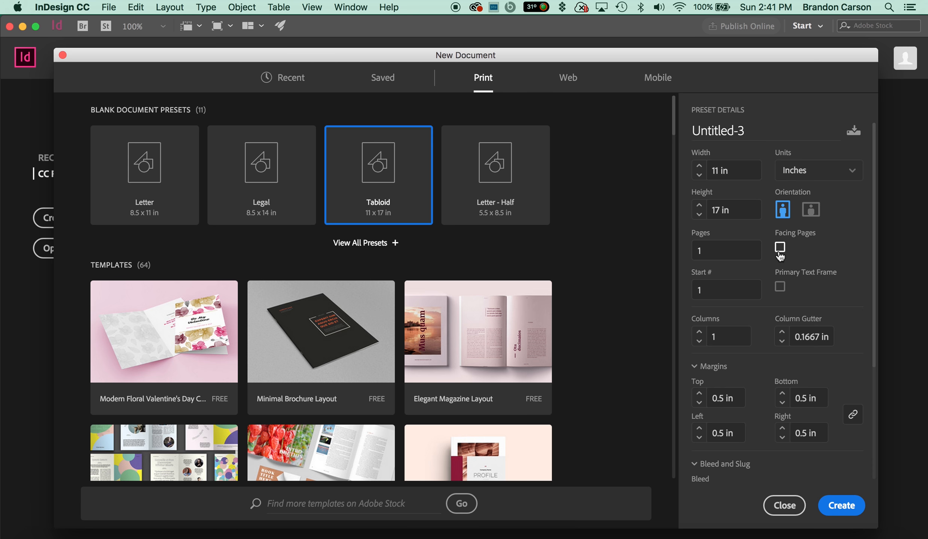
pyautogui.click(727, 335)
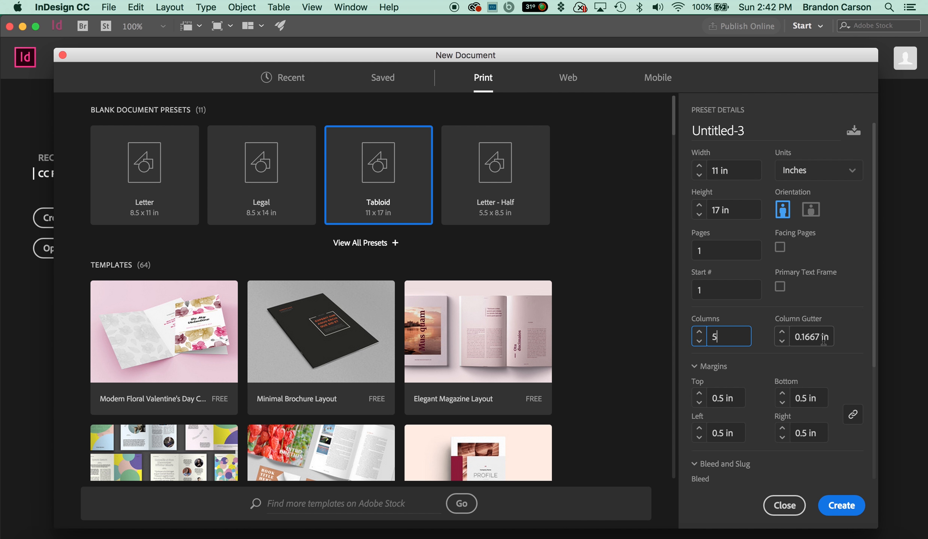
# Step: Unlink the margins, set the left and right margins to 0.375 in, and create the document
pyautogui.scroll(-2, 819, 342)
pyautogui.scroll(-1, 825, 343)
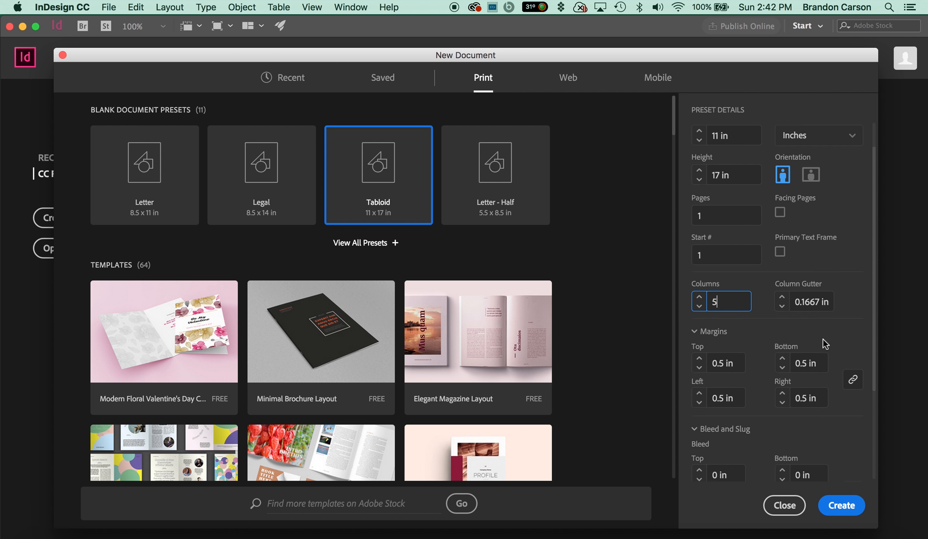
pyautogui.scroll(-3, 825, 344)
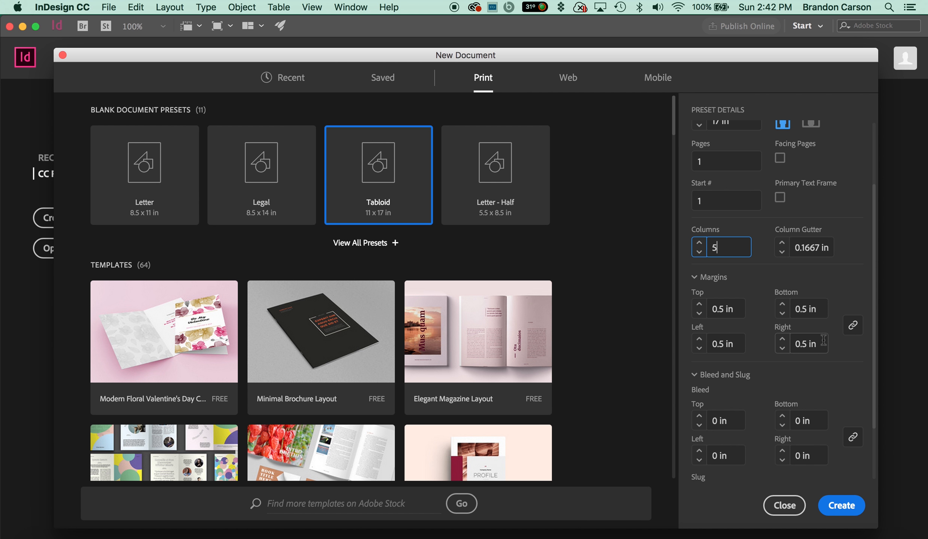
pyautogui.click(853, 326)
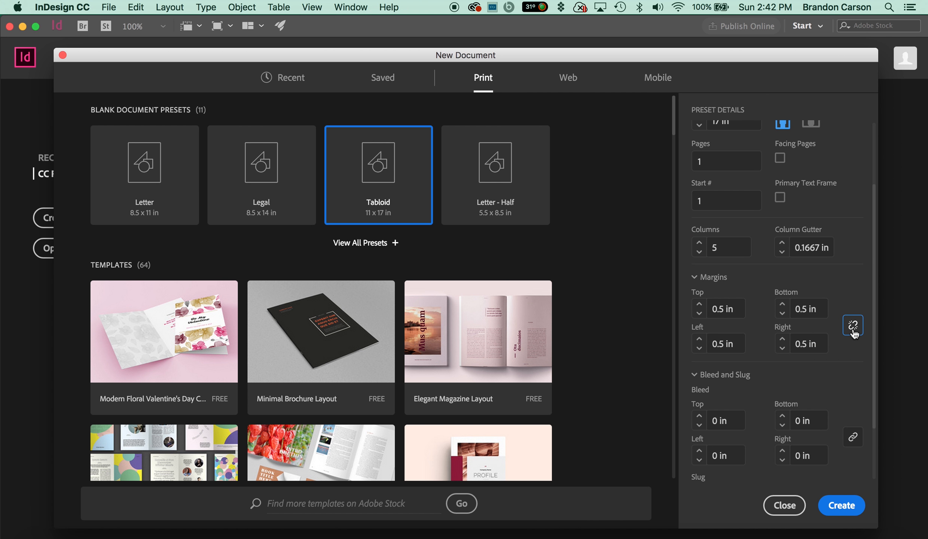
pyautogui.click(699, 348)
pyautogui.click(782, 348)
pyautogui.scroll(-1, 828, 348)
pyautogui.scroll(-4, 828, 350)
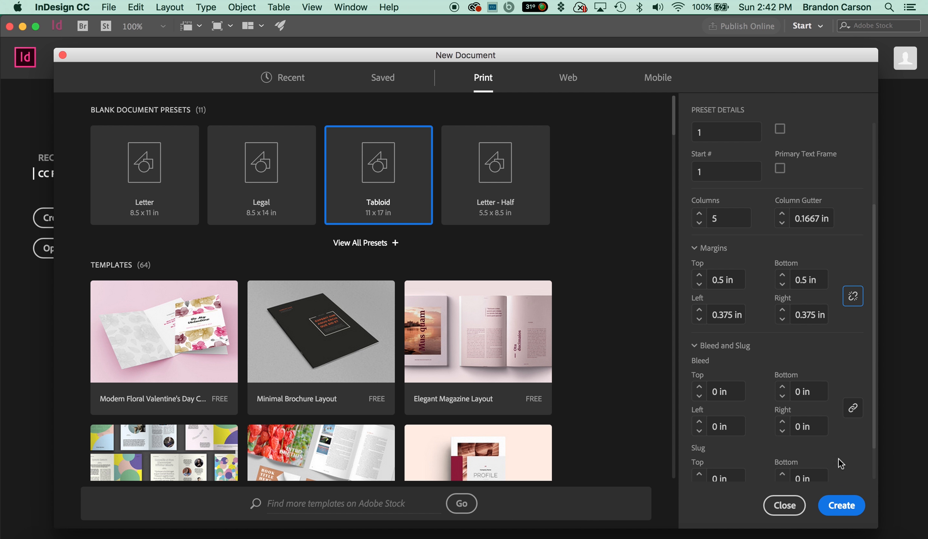
pyautogui.click(840, 505)
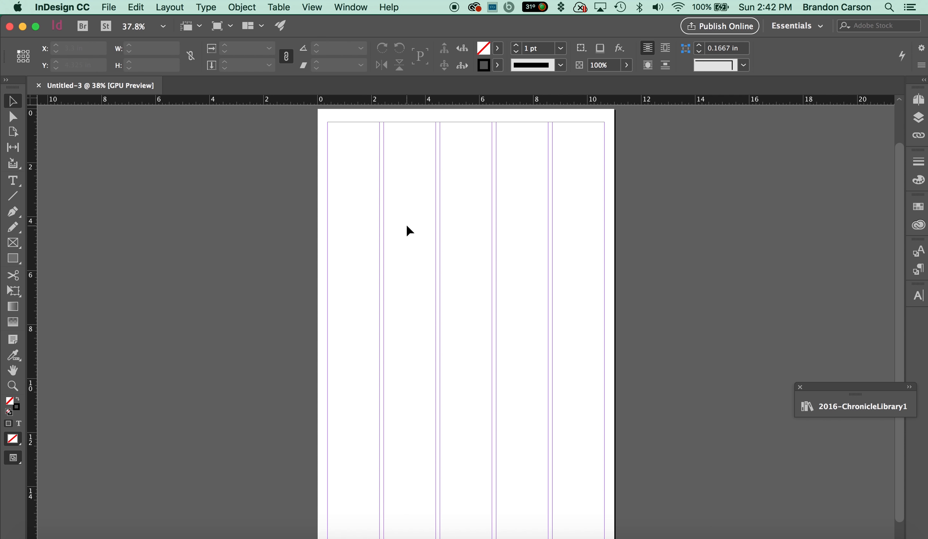
# Step: Add a 10.25 by 1 in text frame across all five columns at the page's upper margin, containing "Entertainment"
pyautogui.scroll(1, 410, 230)
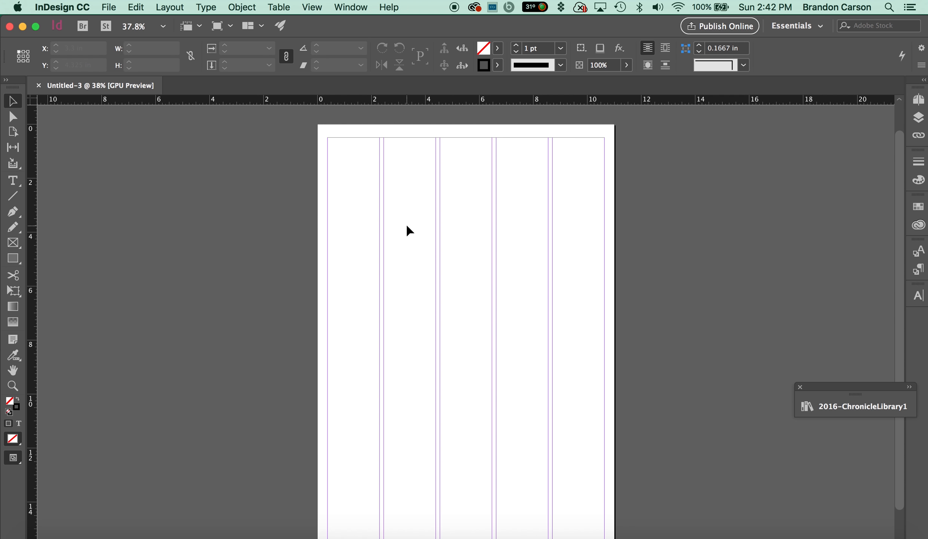
pyautogui.keyDown('alt'); pyautogui.scroll(3, 410, 230); pyautogui.keyUp('alt')
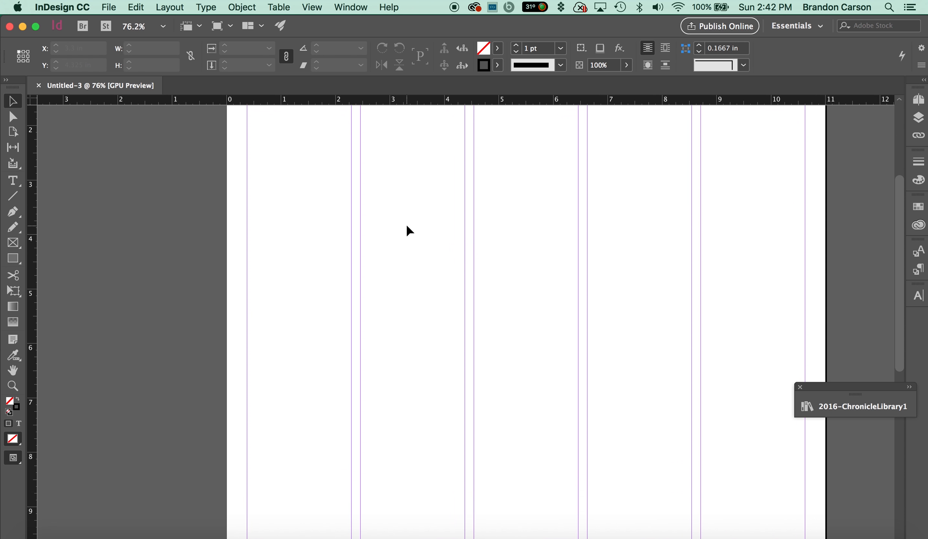
pyautogui.keyDown('alt'); pyautogui.scroll(2, 407, 227); pyautogui.keyUp('alt')
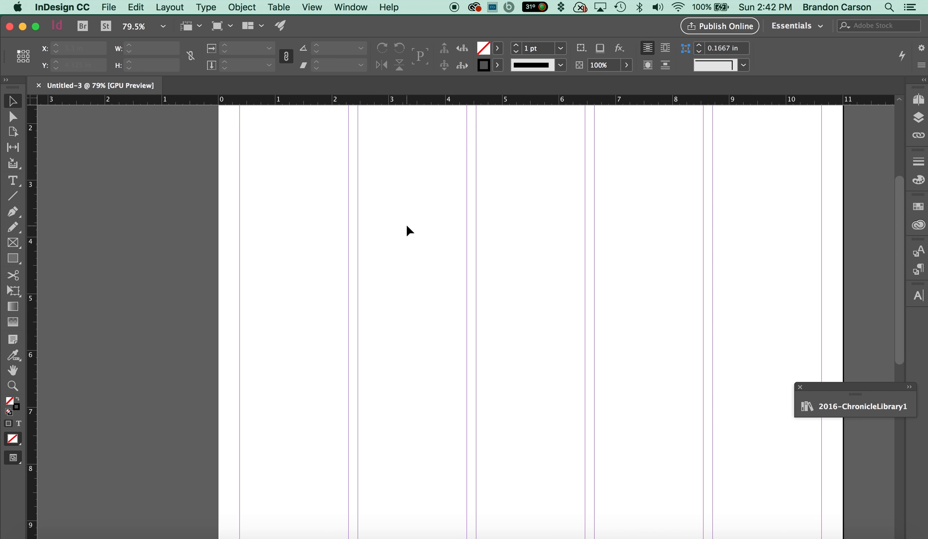
pyautogui.keyDown('alt'); pyautogui.scroll(-1, 409, 226); pyautogui.keyUp('alt')
pyautogui.scroll(5, 415, 232)
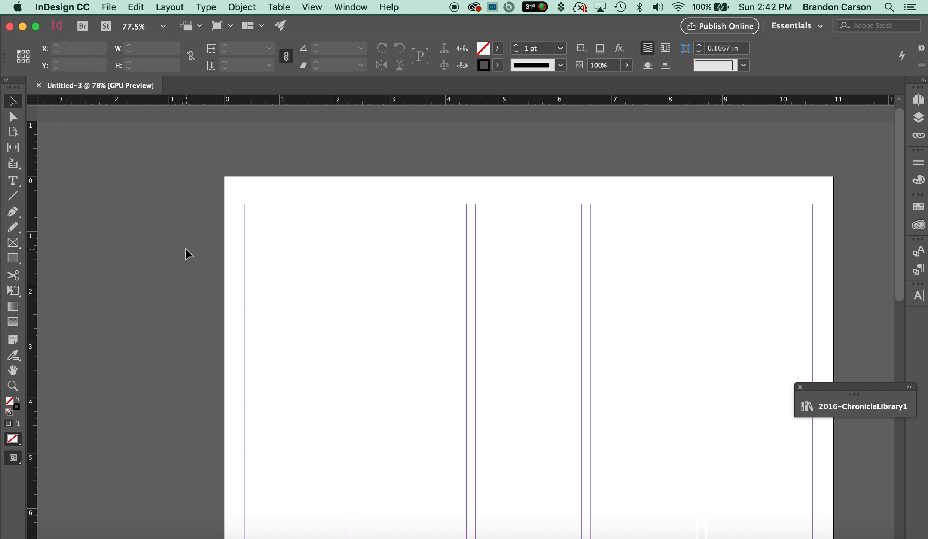
pyautogui.click(10, 182)
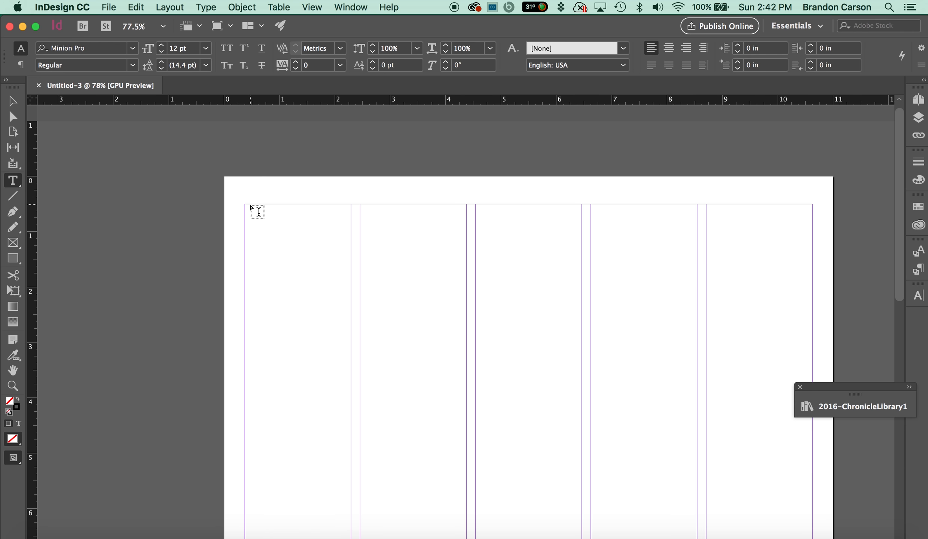
pyautogui.moveTo(245, 204); pyautogui.dragTo(812, 259)
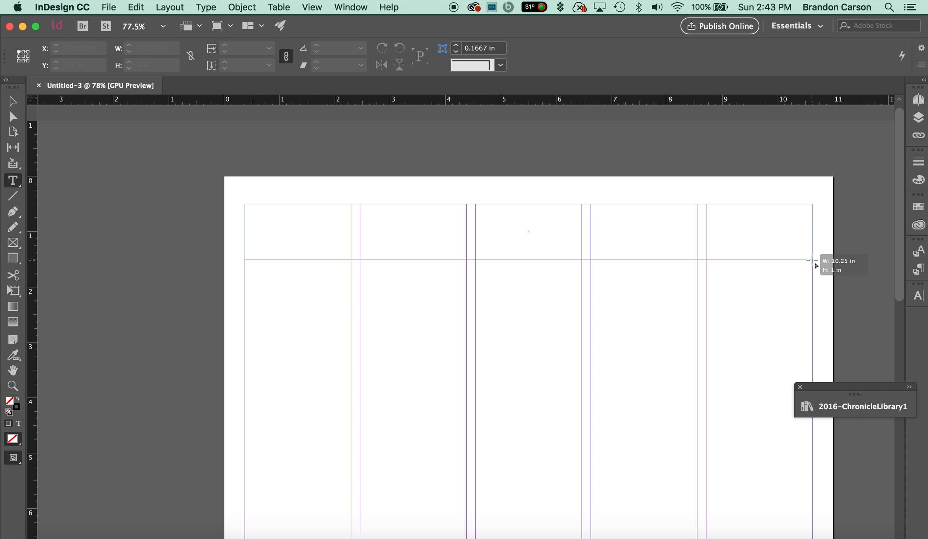
pyautogui.moveTo(812, 259); pyautogui.dragTo(811, 259)
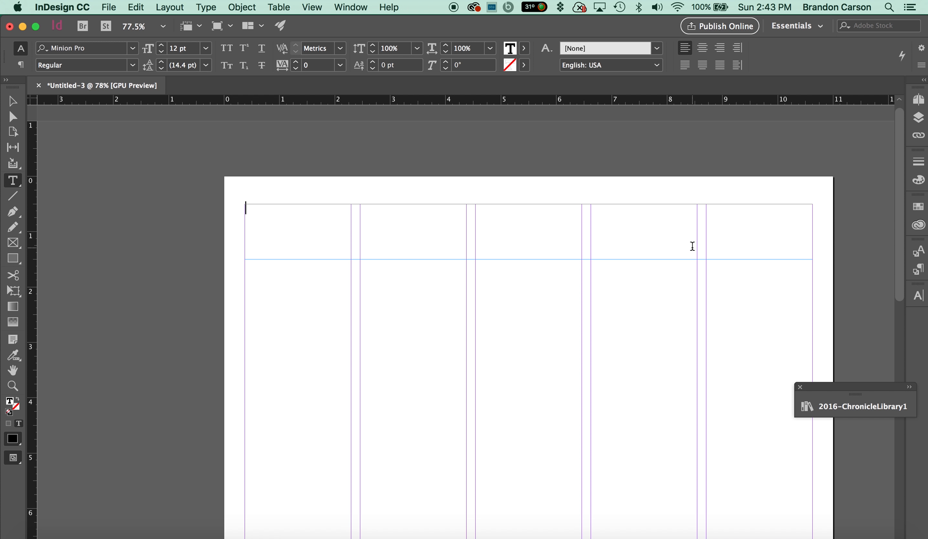
pyautogui.write('Entertainmne')
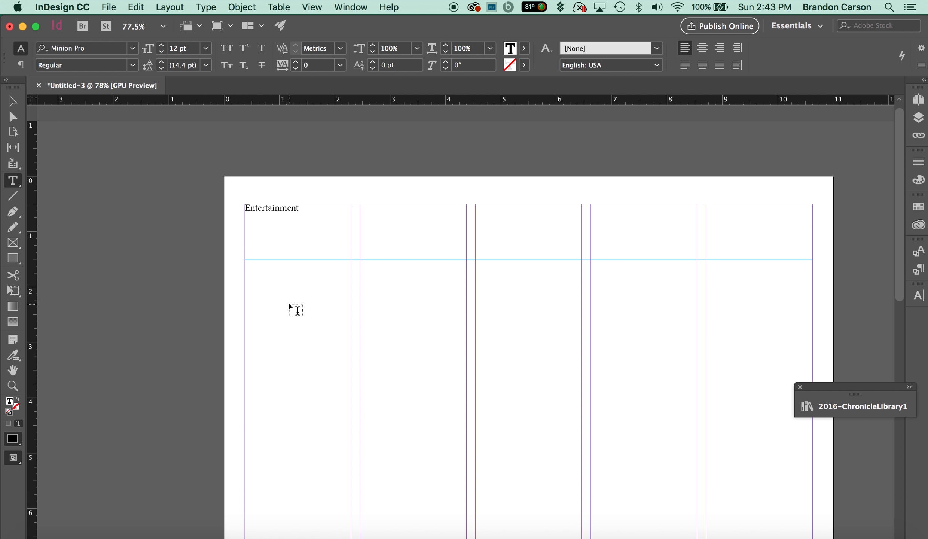
pyautogui.click(297, 310)
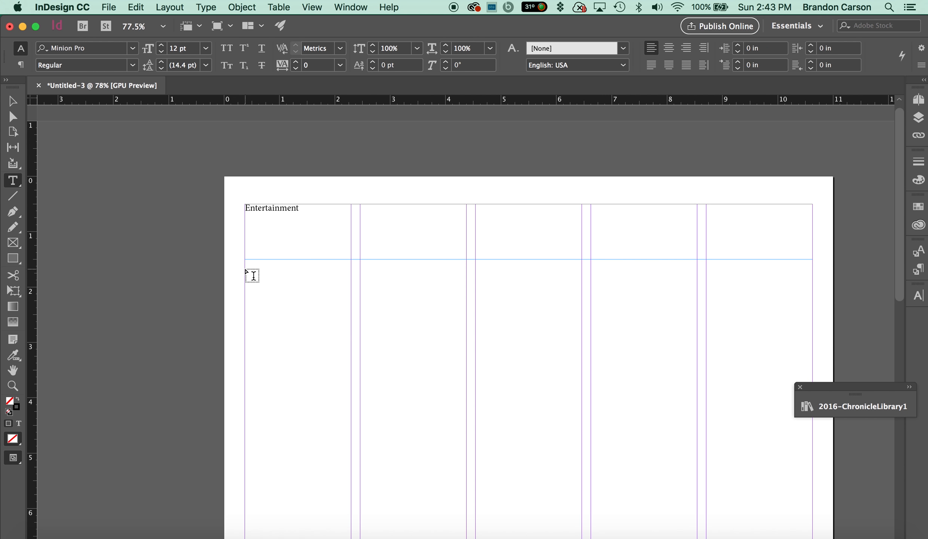
# Step: Add a 4 by 1 in text frame below the Entertainment banner across the first two columns, reading "Rocking out with Durham College"
pyautogui.moveTo(245, 264); pyautogui.dragTo(468, 318)
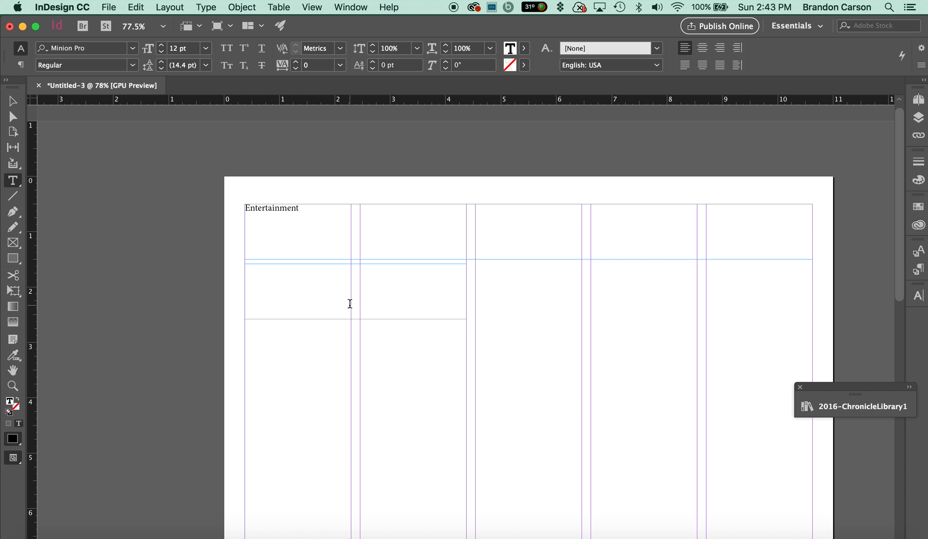
pyautogui.write('Rocking out with Durham ')
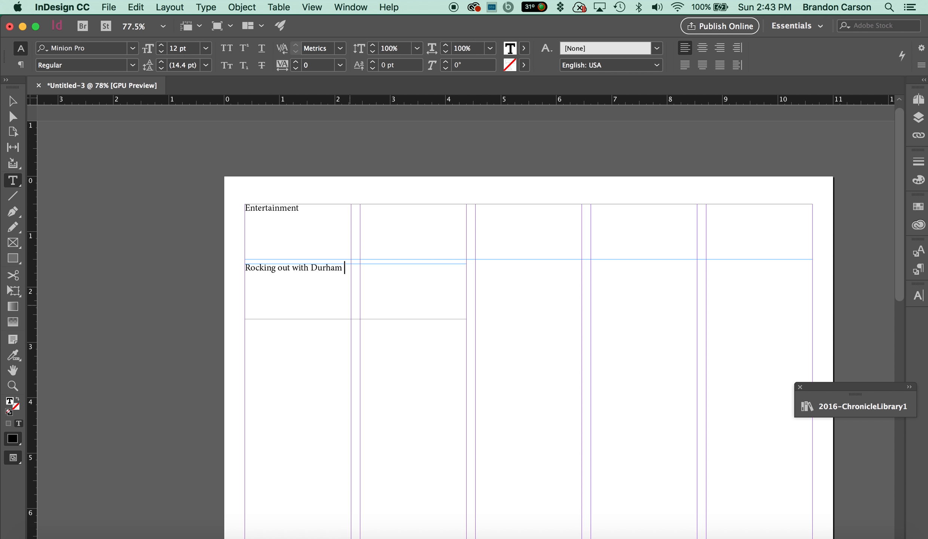
pyautogui.write('Collehe')
pyautogui.press('BackSpace')
pyautogui.press('BackSpace')
pyautogui.write('ge')
# Step: Draw a 4 by 4.5 in rectangular picture frame just below the headline frame, spanning the first two columns
pyautogui.scroll(-2, 365, 320)
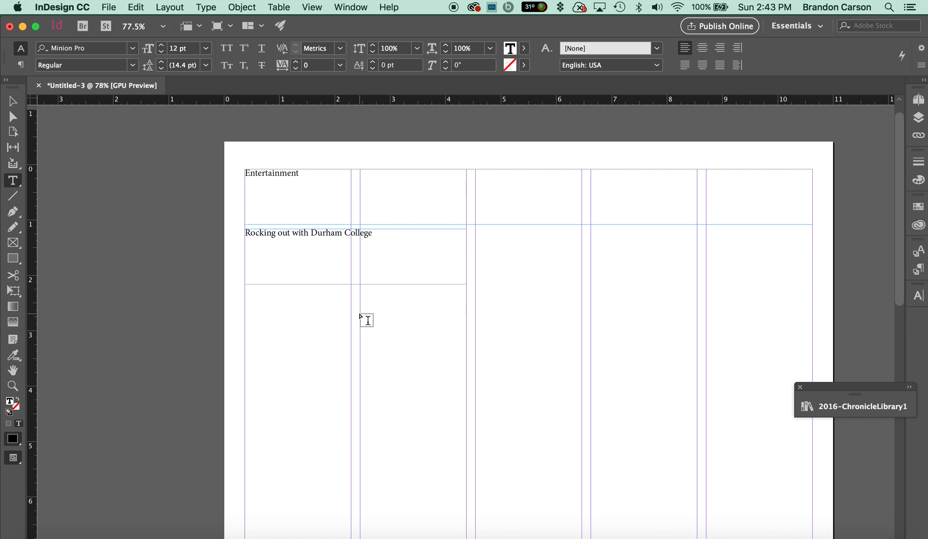
pyautogui.scroll(-1, 367, 320)
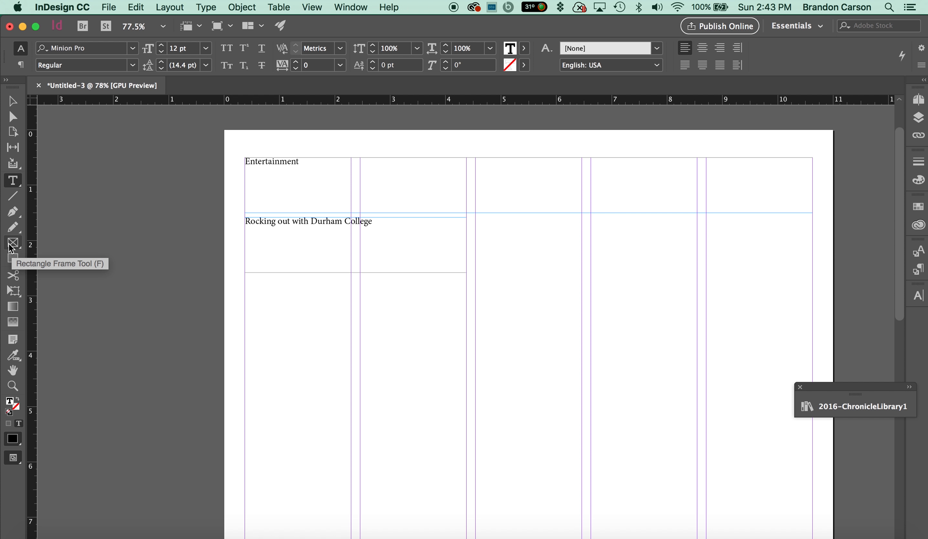
pyautogui.click(11, 248)
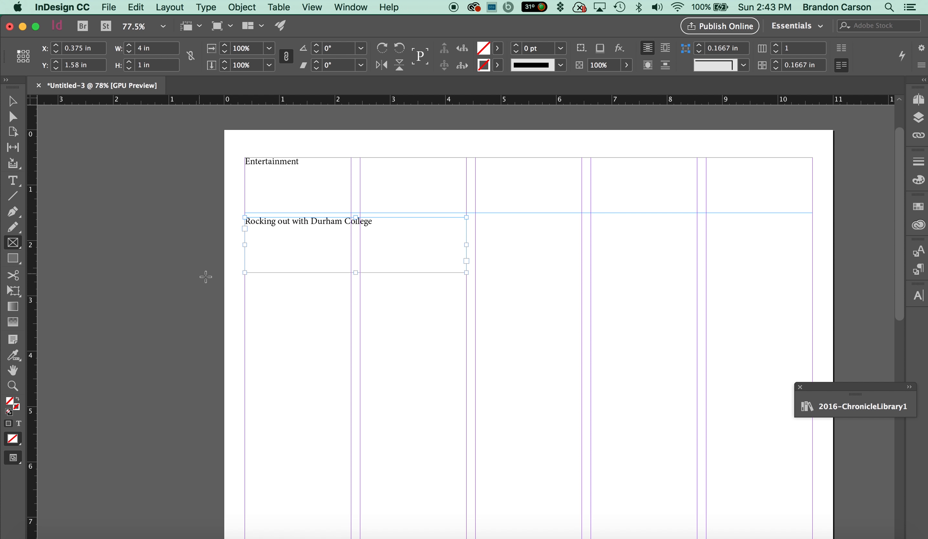
pyautogui.scroll(-1, 242, 292)
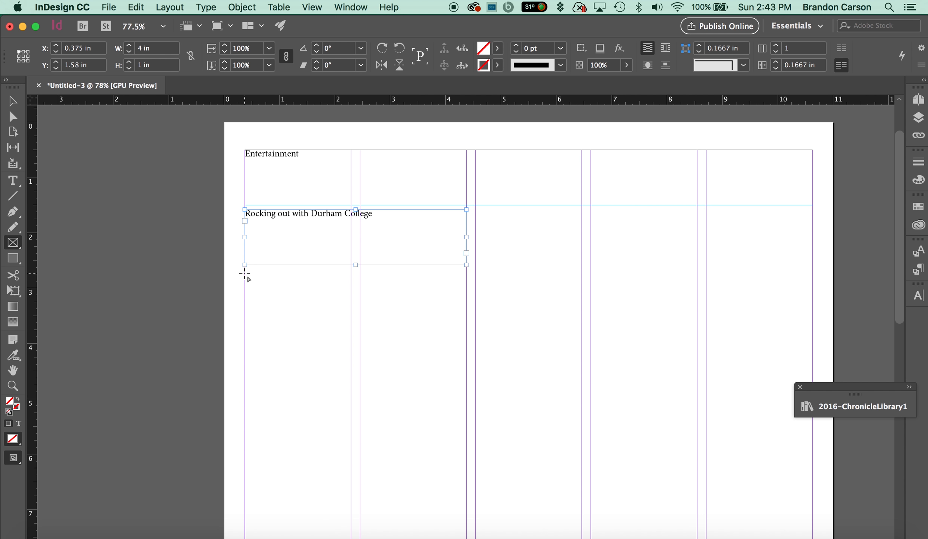
pyautogui.scroll(-5, 244, 271)
pyautogui.moveTo(244, 223); pyautogui.dragTo(467, 472)
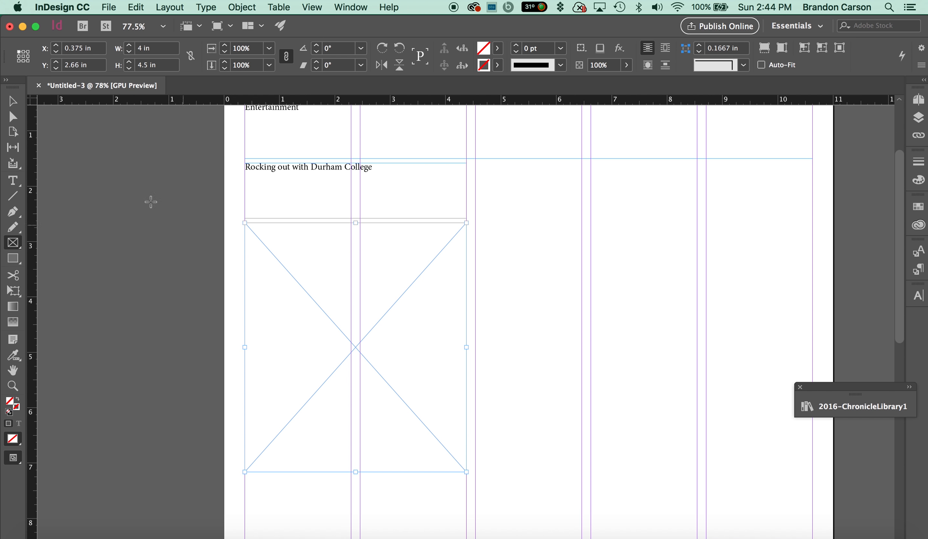
pyautogui.click(13, 108)
pyautogui.click(576, 281)
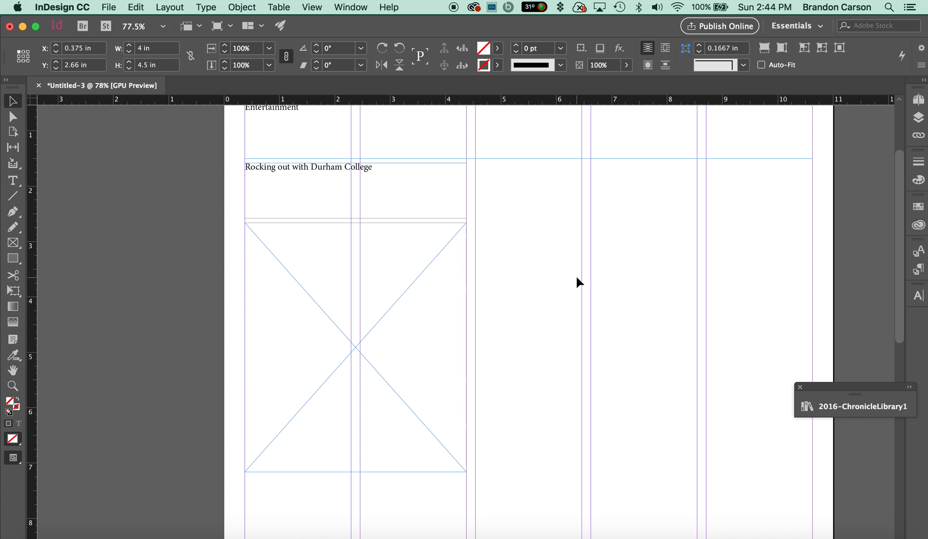
pyautogui.click(358, 352)
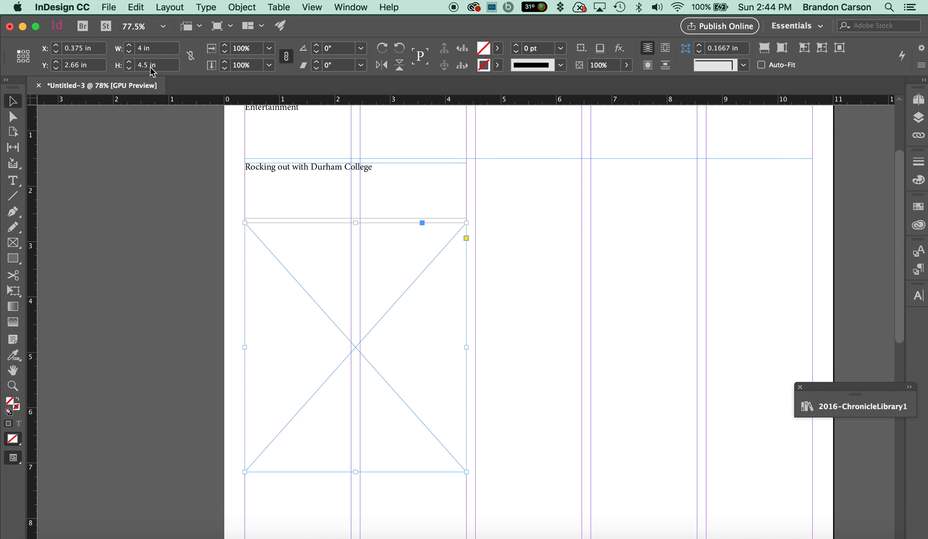
# Step: Add a text frame about 0.5 in tall directly below the picture frame, two columns wide, containing "Cutline"
pyautogui.scroll(-1, 338, 279)
pyautogui.scroll(-4, 341, 281)
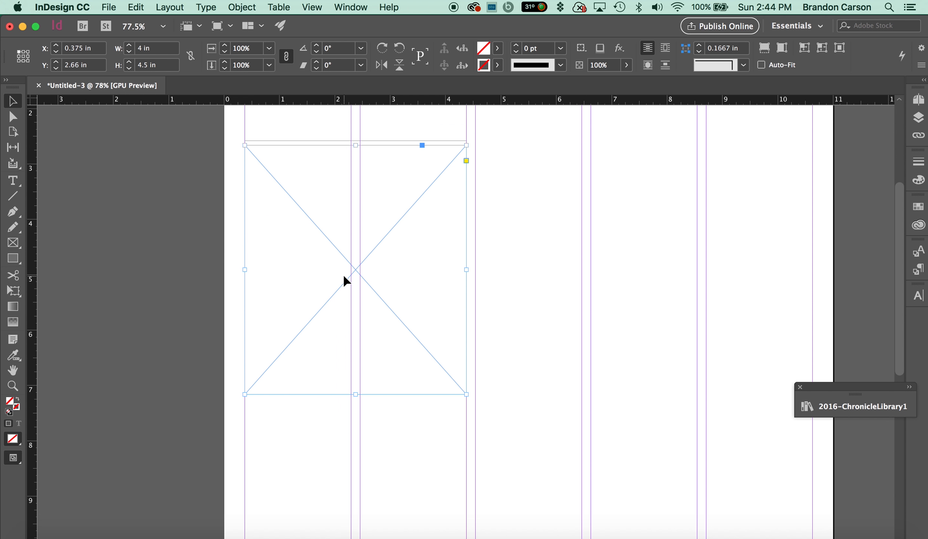
pyautogui.scroll(-11, 345, 277)
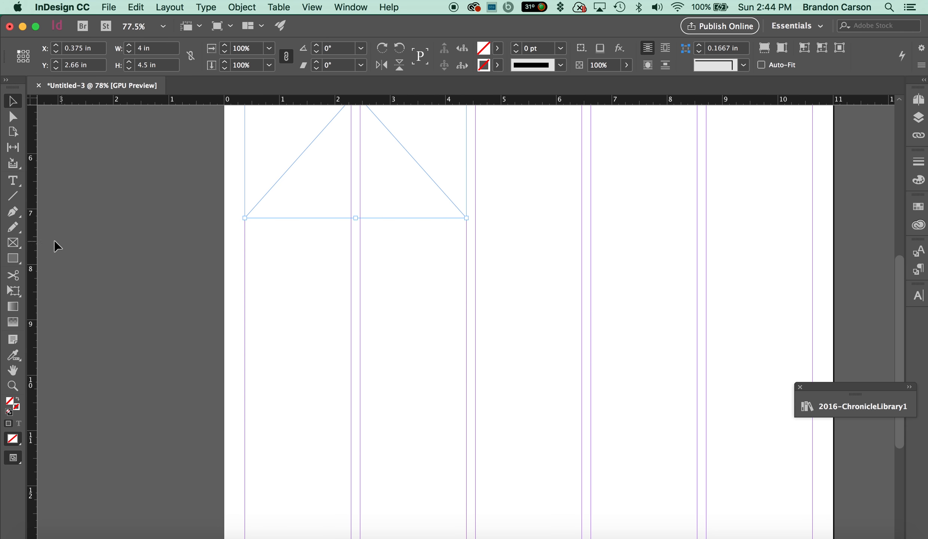
pyautogui.click(14, 180)
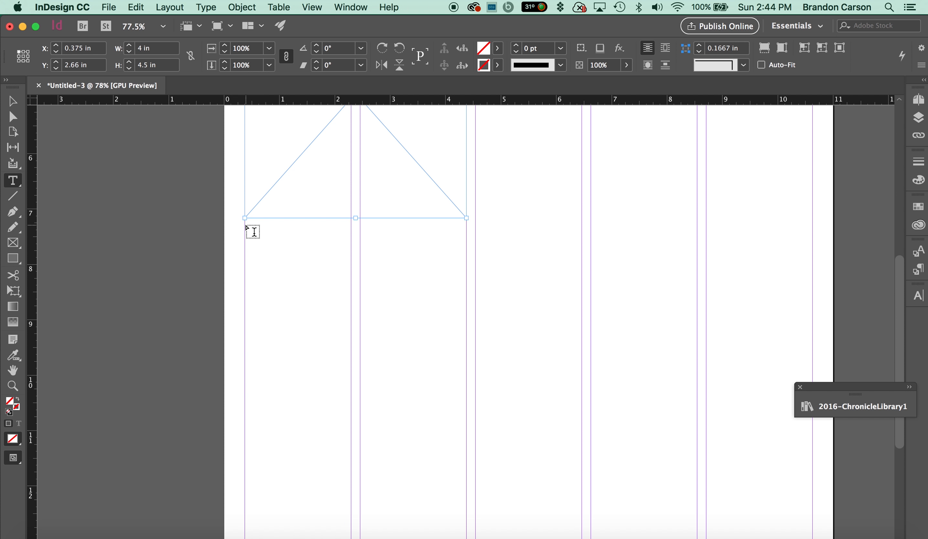
pyautogui.moveTo(245, 224); pyautogui.dragTo(463, 251)
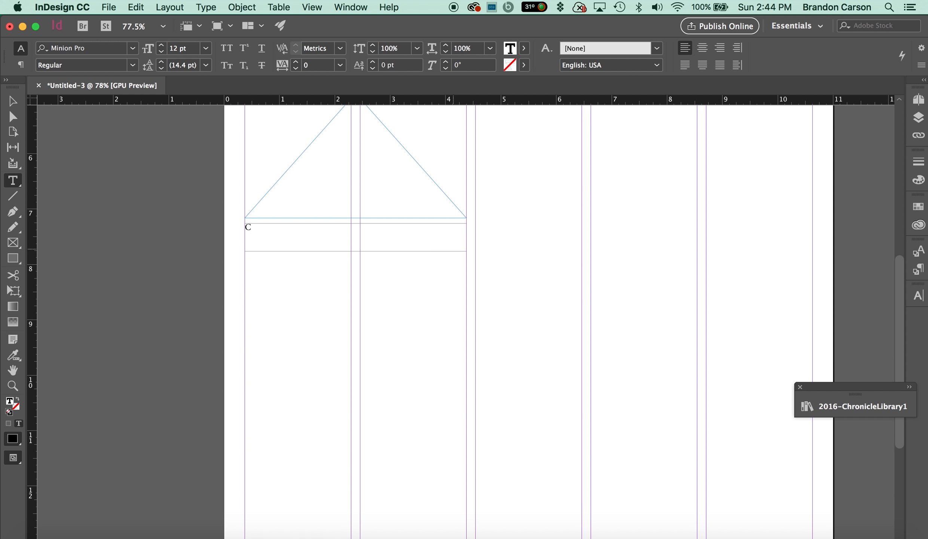
pyautogui.write('ine')
# Step: Add a two-column-wide text frame about 4.7 in tall below the cutline frame, containing "Story"
pyautogui.moveTo(245, 258); pyautogui.dragTo(463, 520)
pyautogui.scroll(-2, 462, 518)
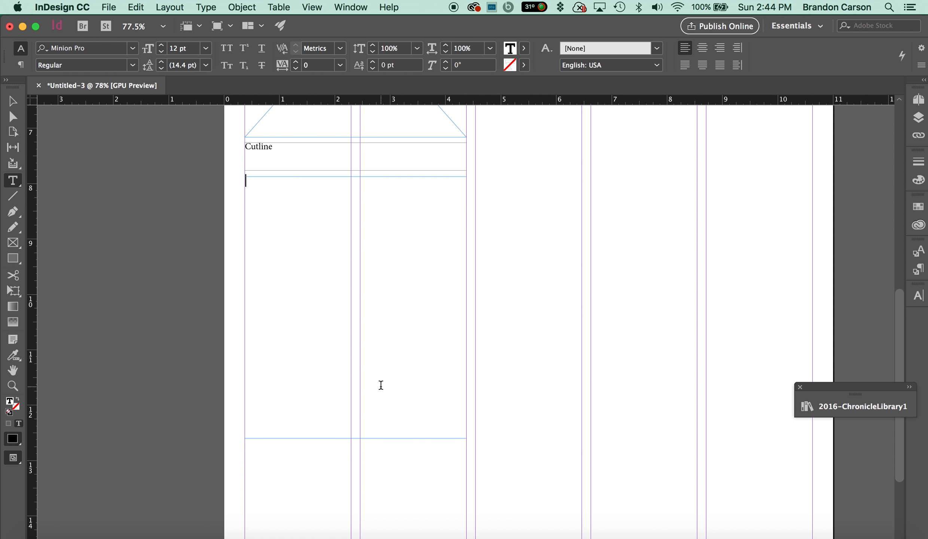
pyautogui.write('Story')
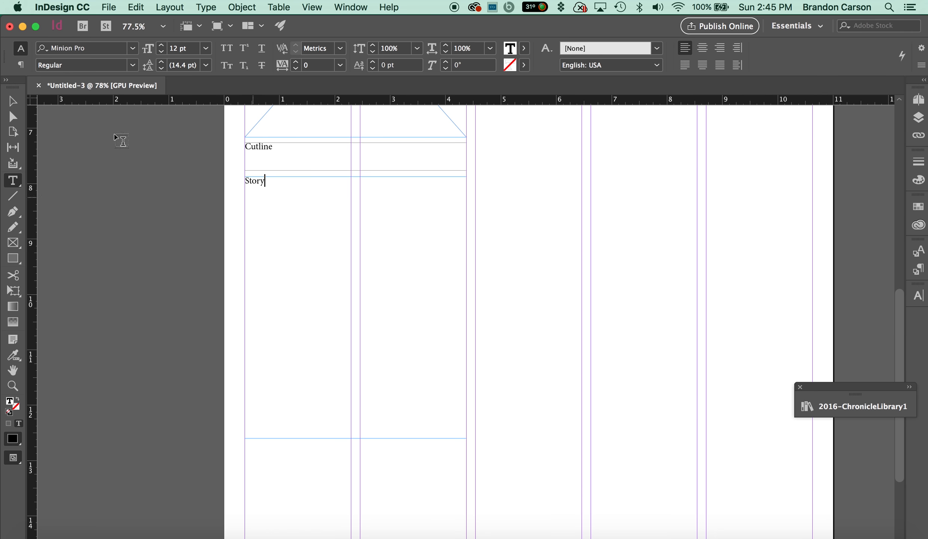
# Step: Place the RocknReel pic.tif image from the assignment-1-material folder into the picture frame above the cutline
pyautogui.press('Escape')
pyautogui.scroll(1, 191, 213)
pyautogui.scroll(7, 271, 249)
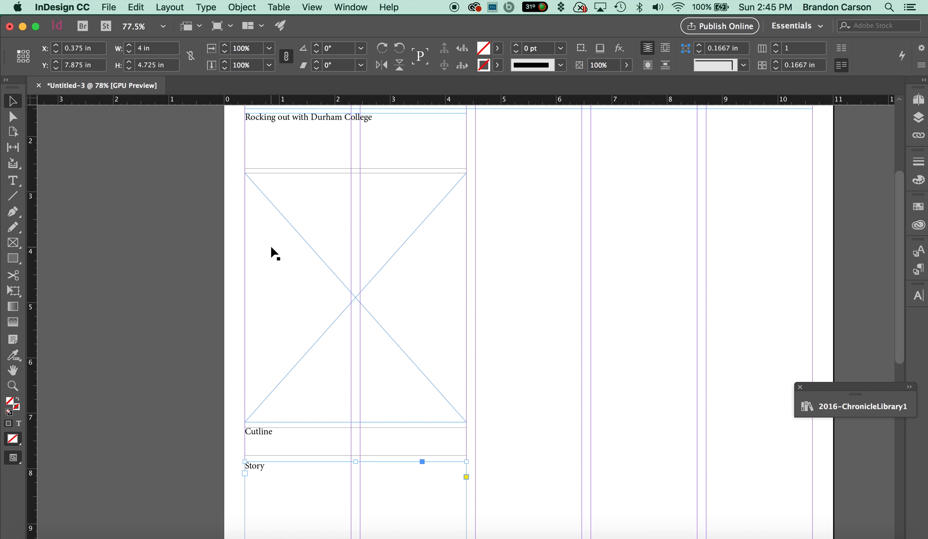
pyautogui.scroll(-5, 275, 254)
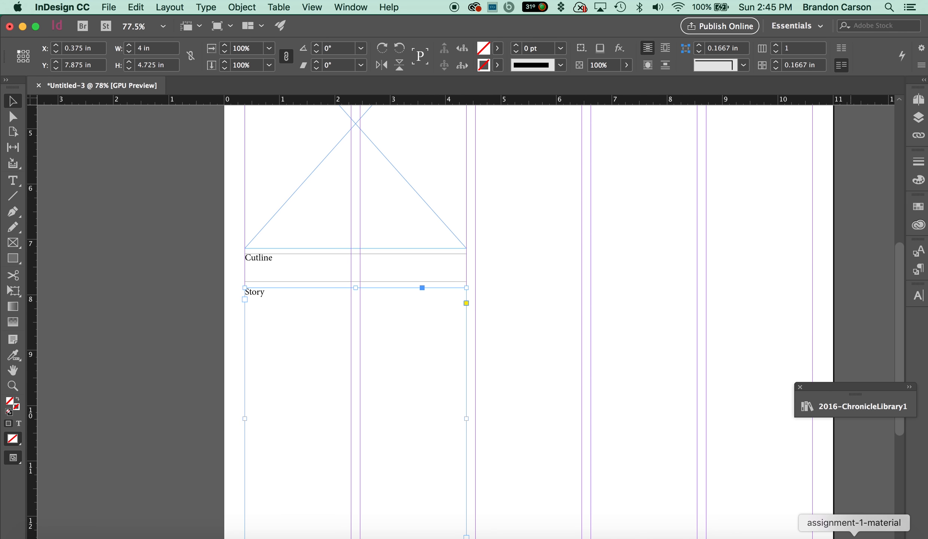
pyautogui.click(854, 536)
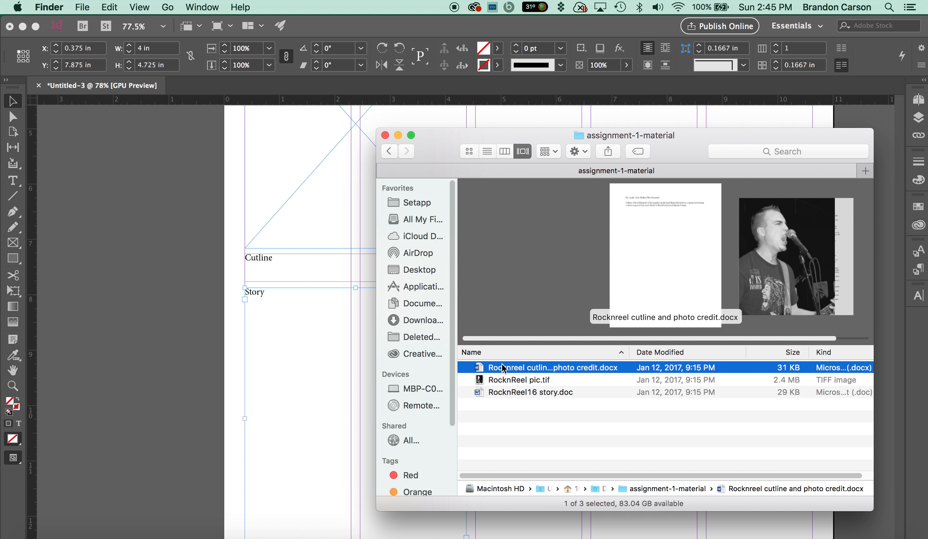
pyautogui.moveTo(505, 377); pyautogui.dragTo(303, 155)
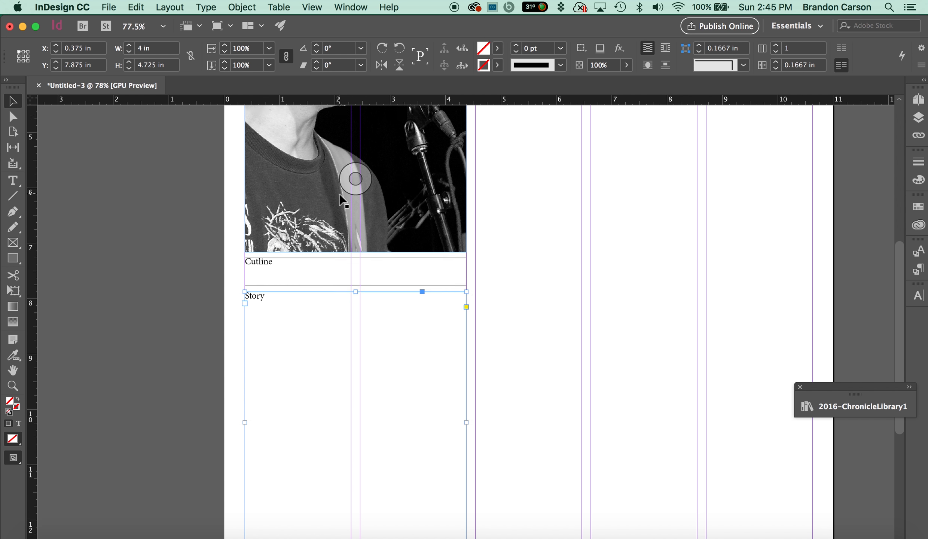
pyautogui.scroll(6, 341, 200)
pyautogui.scroll(-7, 330, 293)
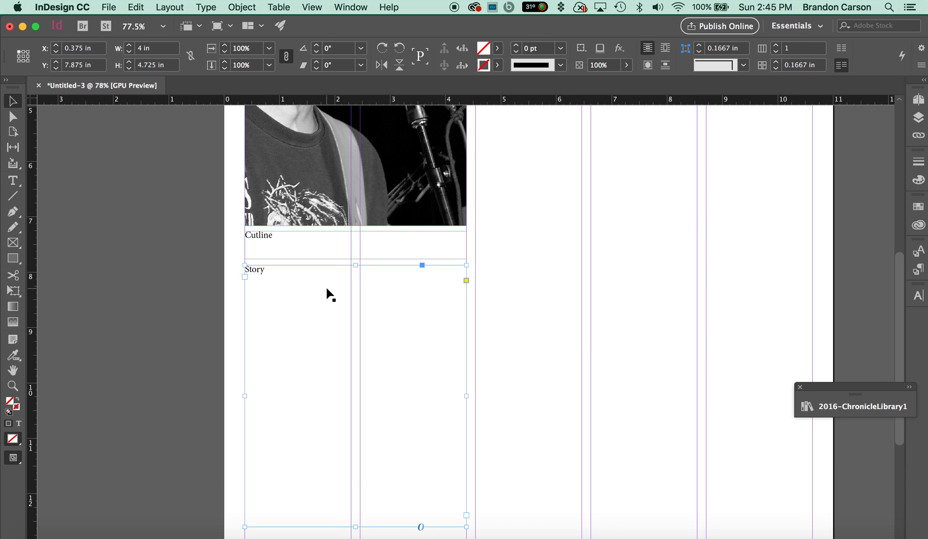
# Step: Open the Rocknreel cutline and photo credit document in Word and correct the misspelled words to "Chronicle" and "College"
pyautogui.press('super+Tab')
pyautogui.click(609, 368)
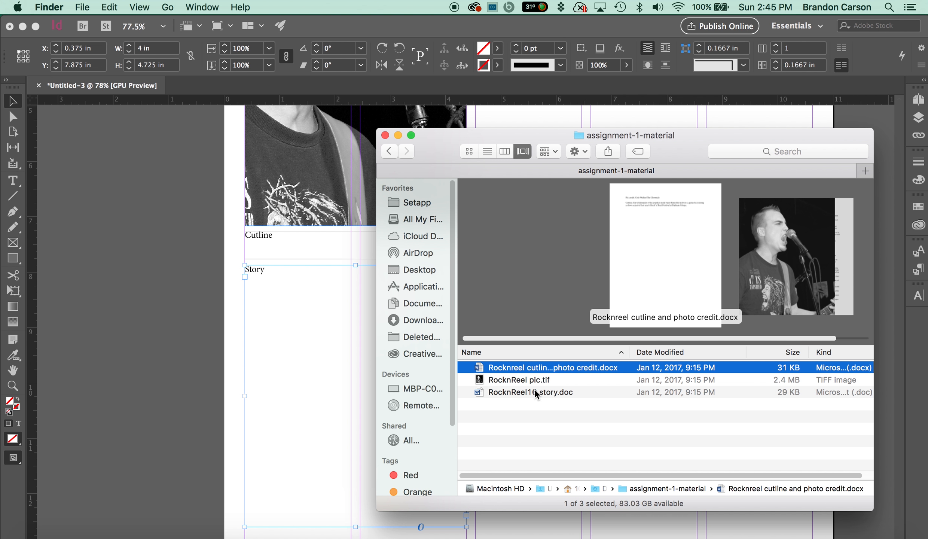
pyautogui.doubleClick(535, 368)
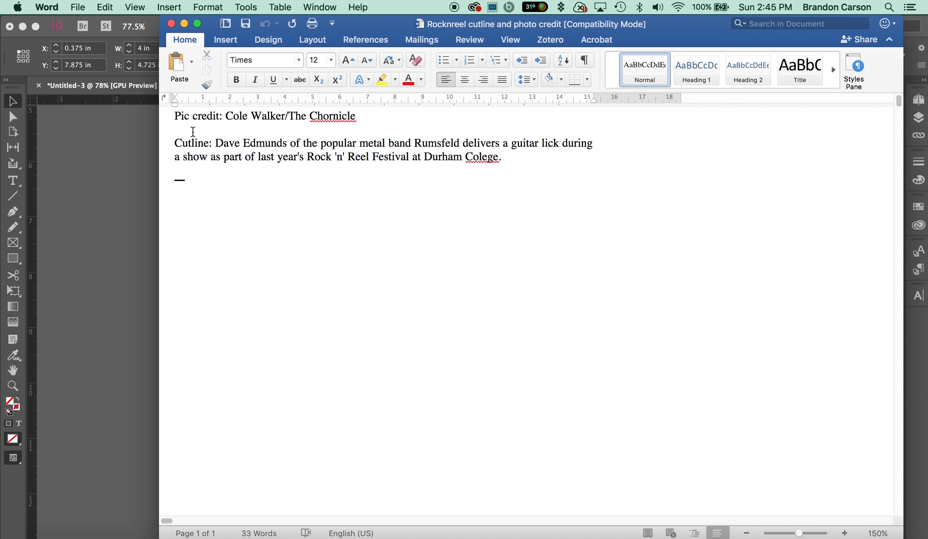
pyautogui.moveTo(175, 116); pyautogui.dragTo(503, 160)
pyautogui.click(337, 119)
pyautogui.rightClick(352, 118)
pyautogui.click(361, 128)
pyautogui.click(482, 156)
pyautogui.write('l')
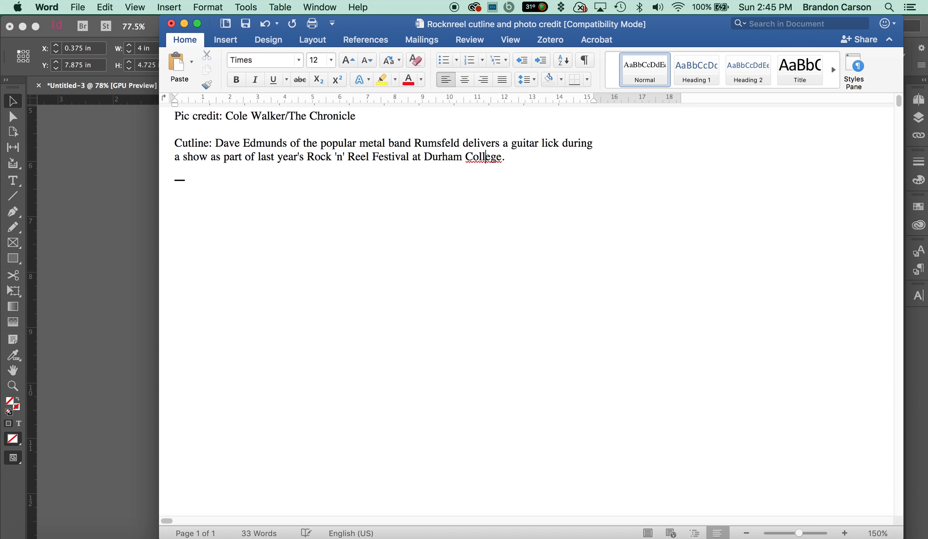
# Step: Copy the photo credit and cutline text from Word and paste it over the "Cutline" placeholder in the InDesign layout
pyautogui.moveTo(528, 157); pyautogui.dragTo(174, 117)
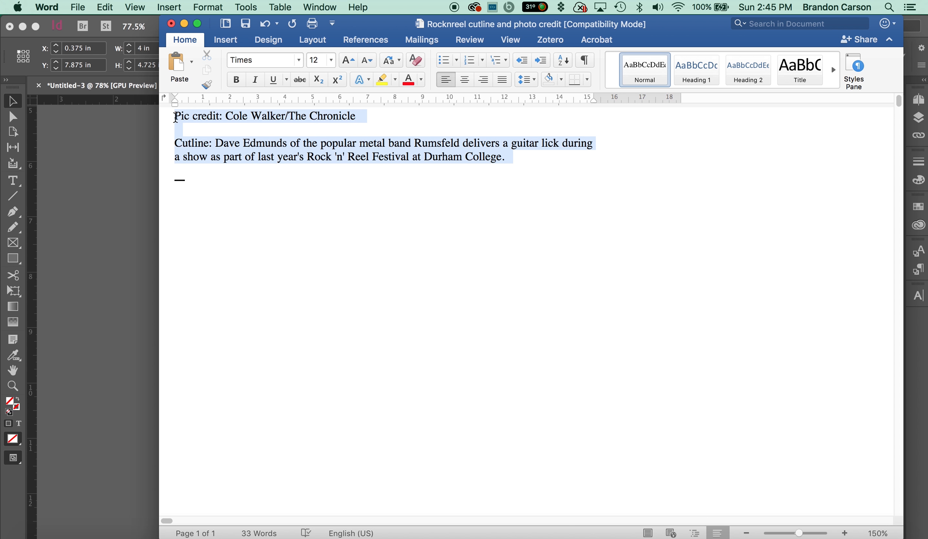
pyautogui.press('super+c')
pyautogui.click(134, 188)
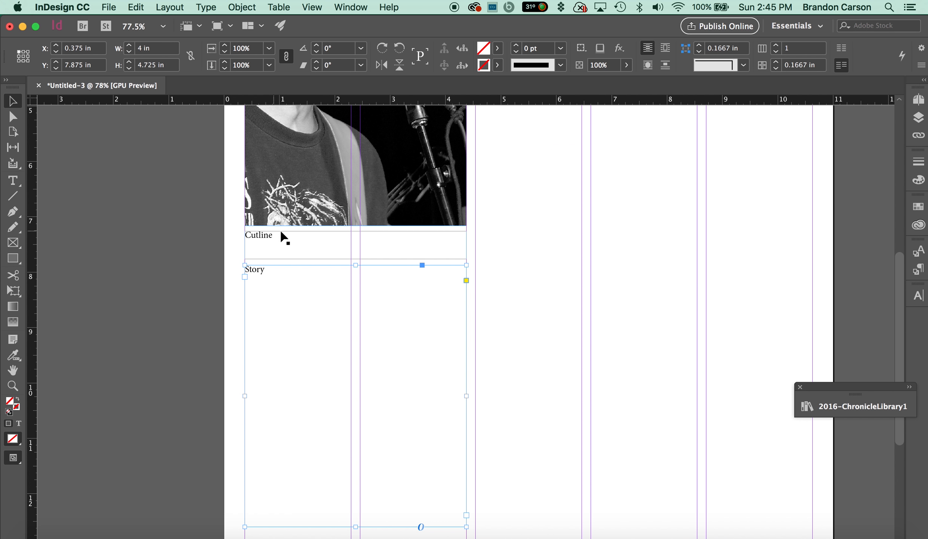
pyautogui.doubleClick(264, 234)
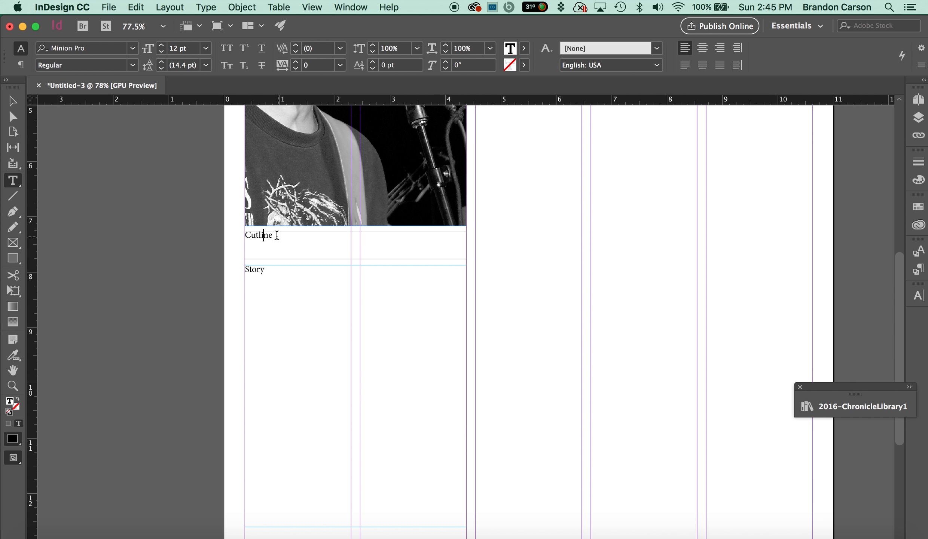
pyautogui.moveTo(276, 233); pyautogui.dragTo(241, 233)
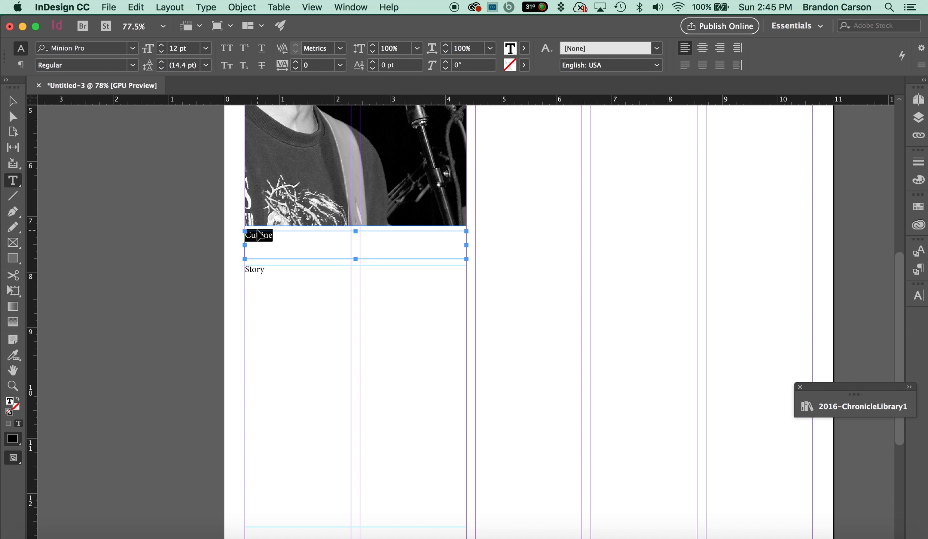
pyautogui.press('super+v')
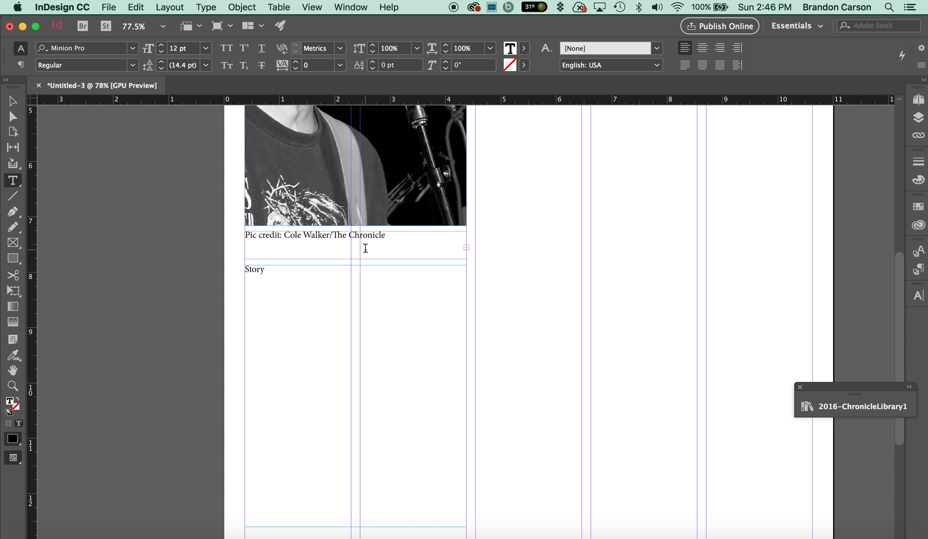
pyautogui.scroll(-1, 366, 248)
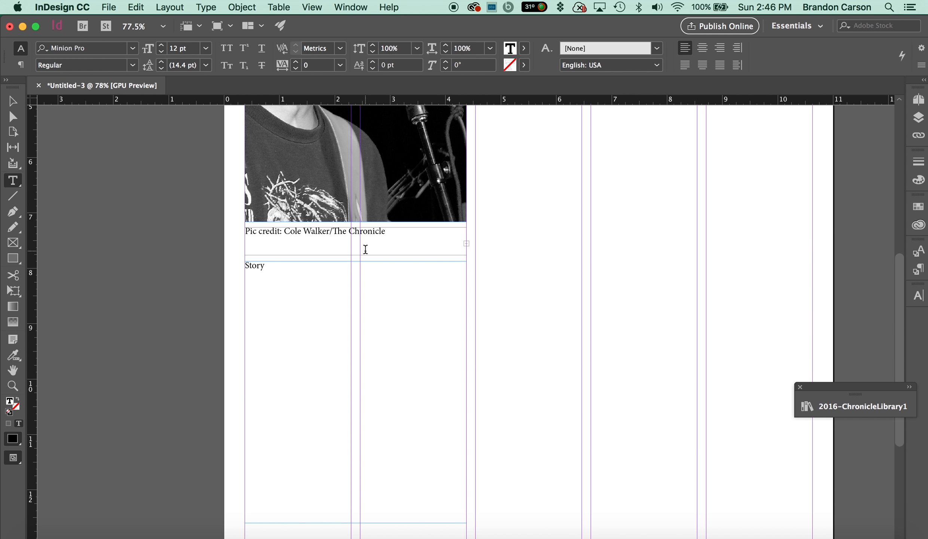
# Step: Close the cutline and photo credit document in Word and return to the InDesign page
pyautogui.press('super+Tab')
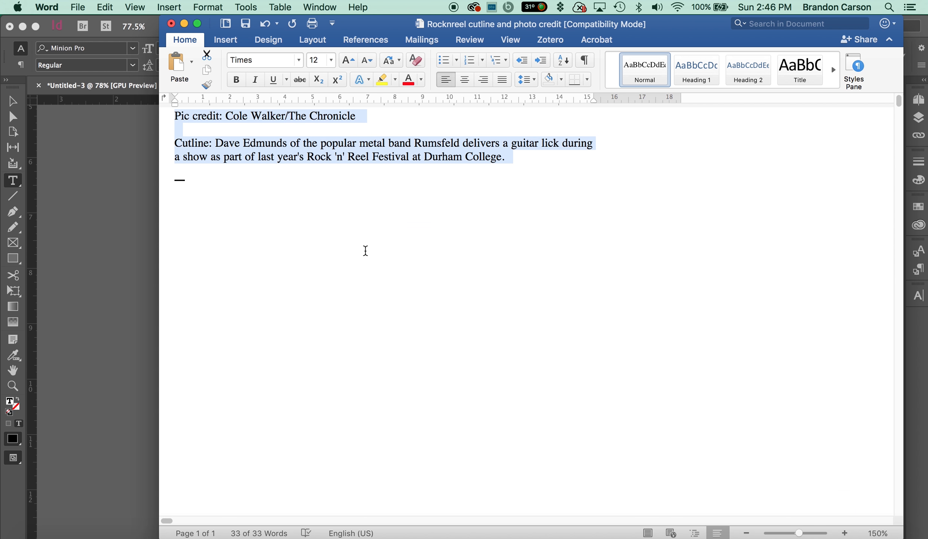
pyautogui.click(171, 23)
pyautogui.click(506, 118)
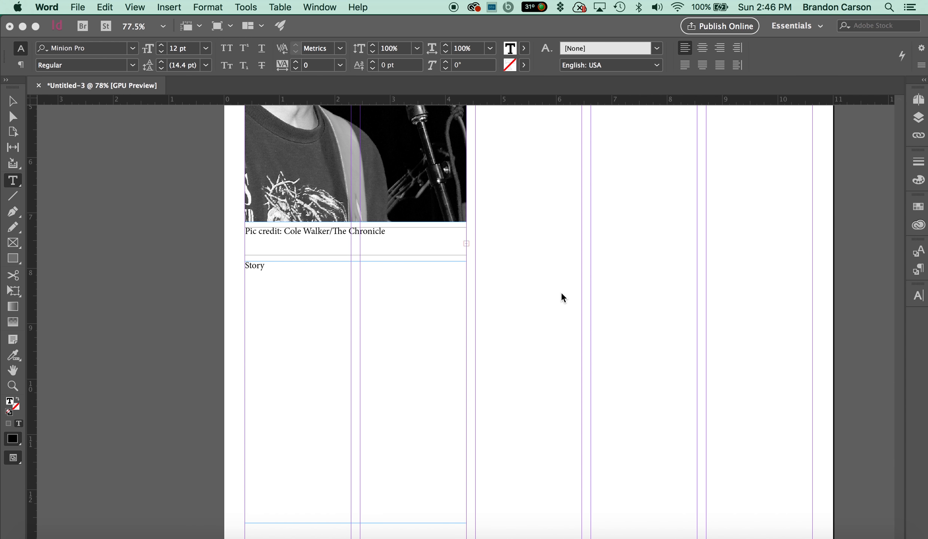
pyautogui.click(566, 310)
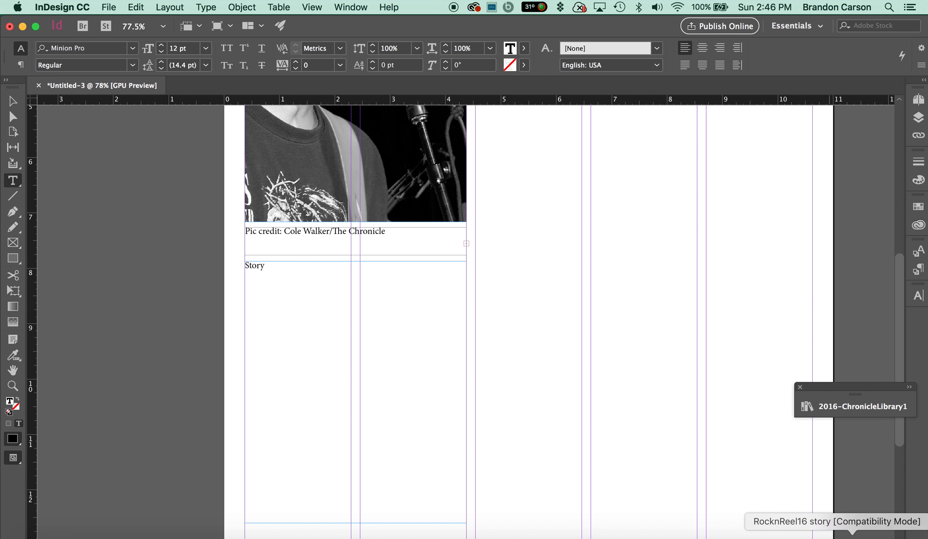
# Step: Open RocknReel16 story.doc from the assignment-1-material folder in Word, copy its entire text and close the document
pyautogui.press('super+Tab')
pyautogui.press('super+Tab')
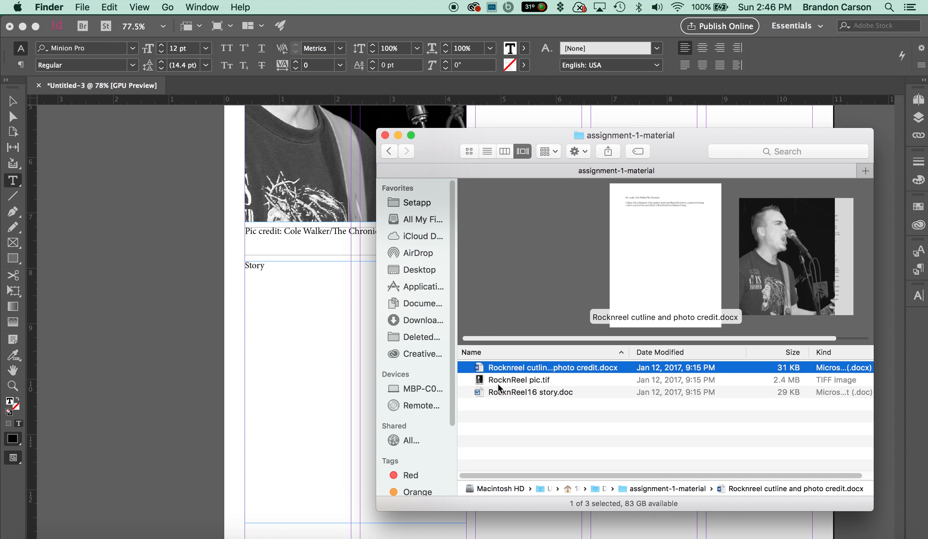
pyautogui.click(506, 391)
pyautogui.doubleClick(505, 392)
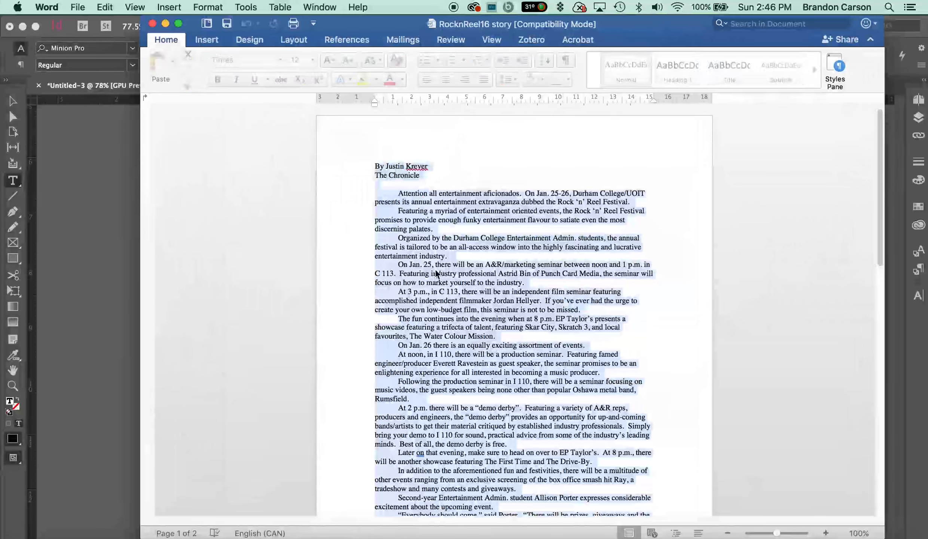
pyautogui.click(425, 208)
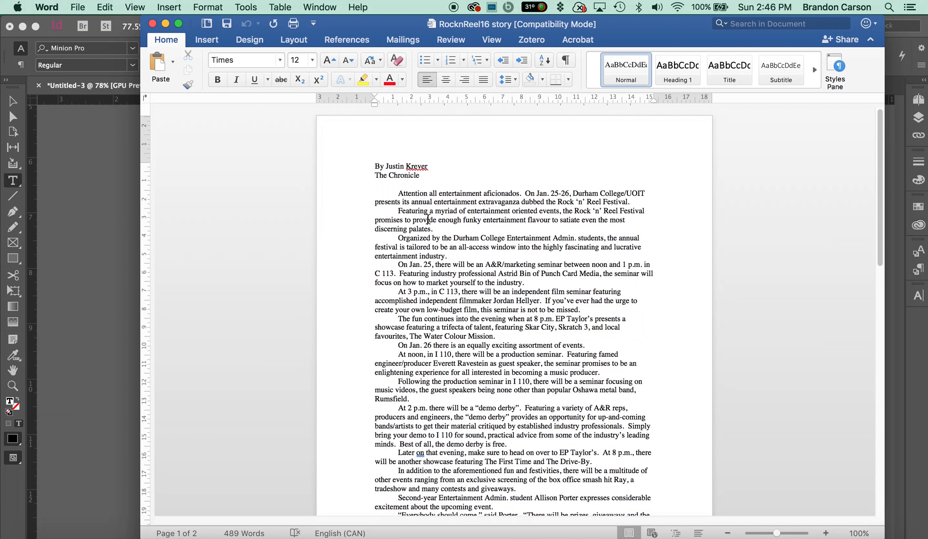
pyautogui.press('super+a')
pyautogui.press('super+c')
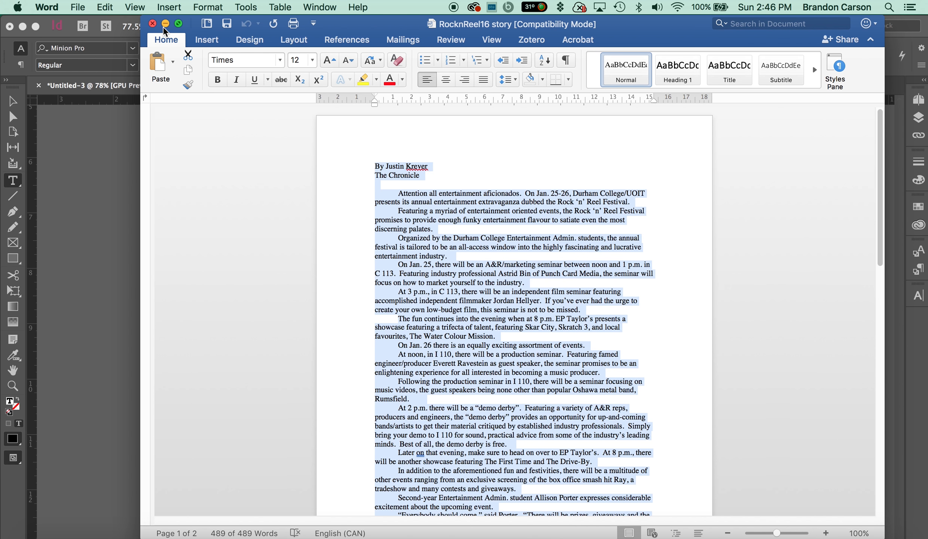
pyautogui.click(153, 24)
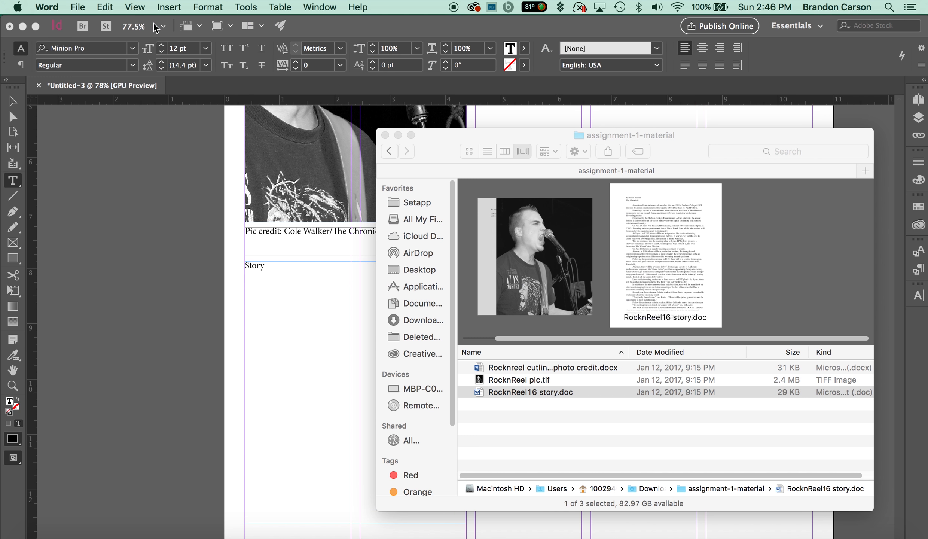
# Step: Replace the "Story" placeholder in the InDesign layout with the copied article text and deselect the frame
pyautogui.click(326, 322)
pyautogui.doubleClick(258, 267)
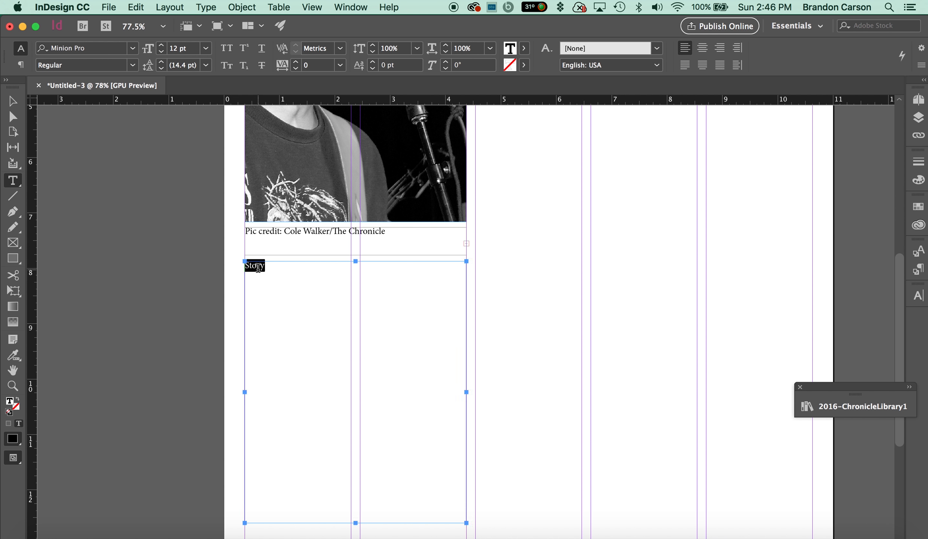
pyautogui.press('super+v')
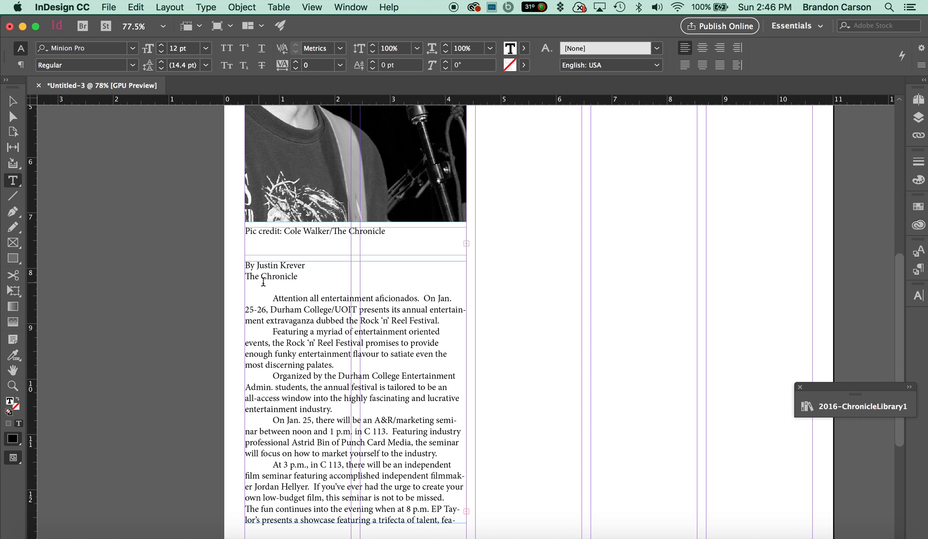
pyautogui.click(14, 99)
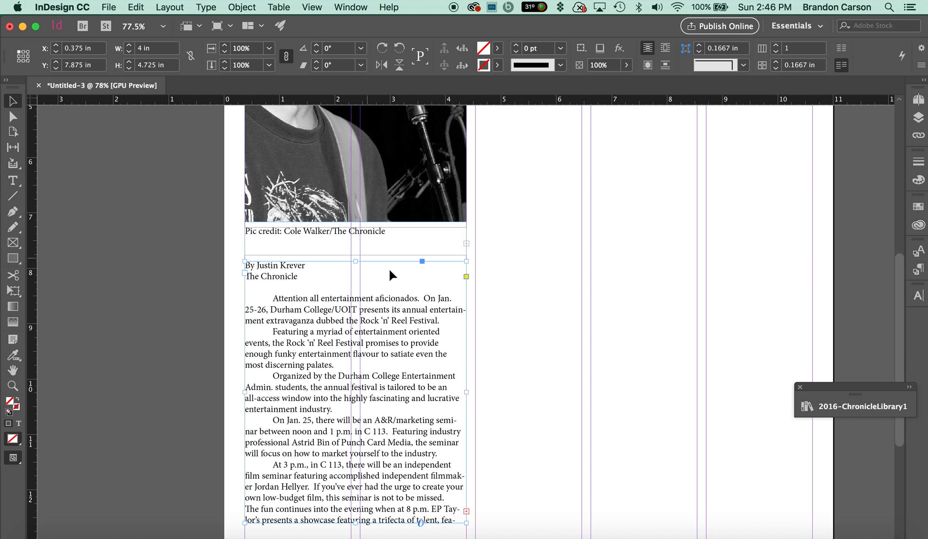
pyautogui.click(492, 310)
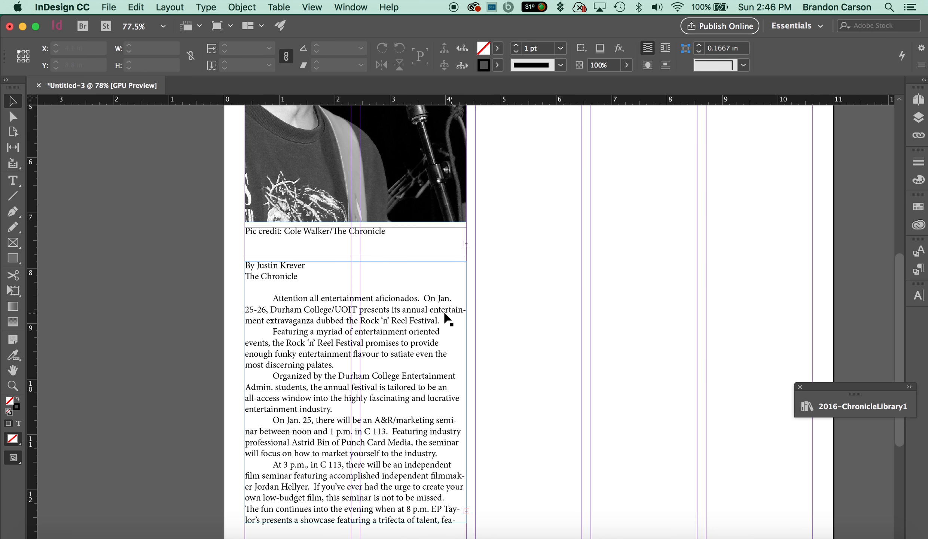
# Step: Format the "Entertainment" banner text in Adobe Caslon Pro Bold Italic at 30 pt
pyautogui.scroll(5, 381, 307)
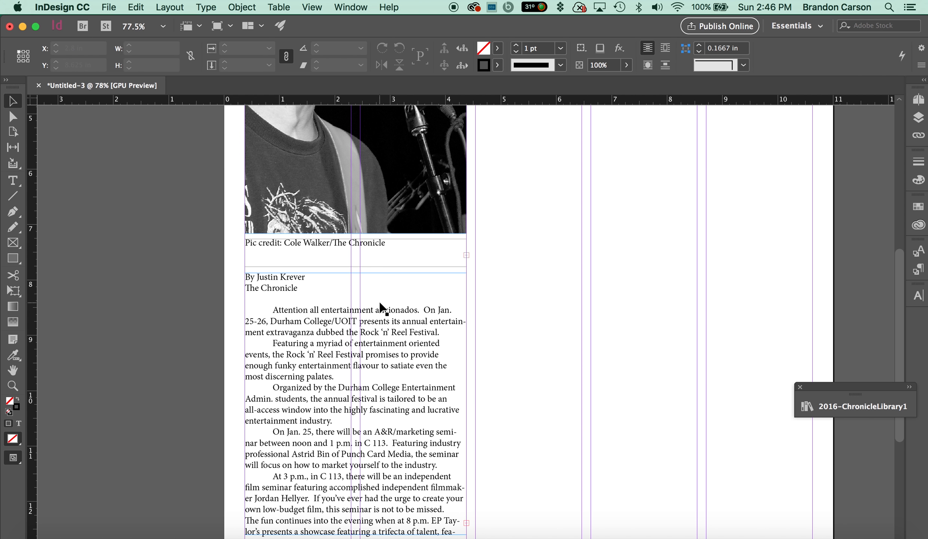
pyautogui.scroll(15, 381, 307)
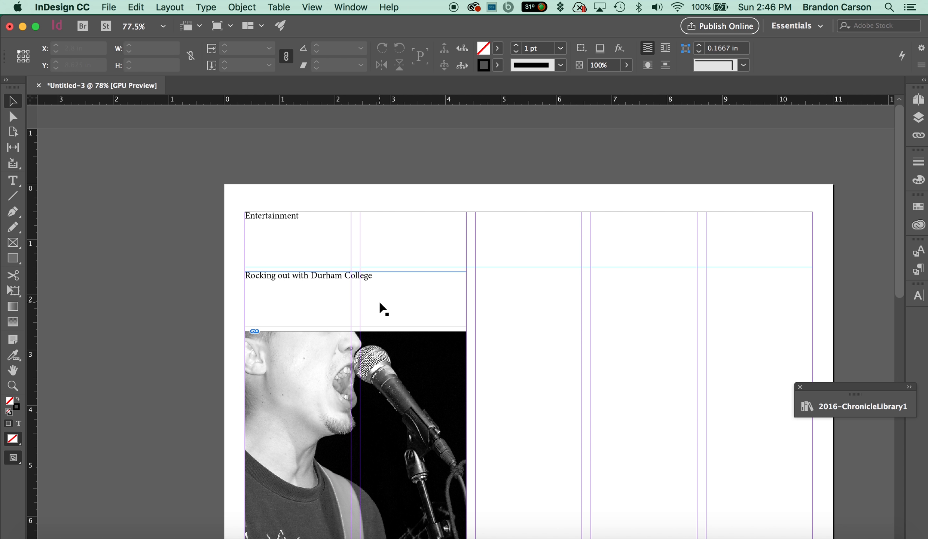
pyautogui.doubleClick(266, 224)
pyautogui.doubleClick(262, 216)
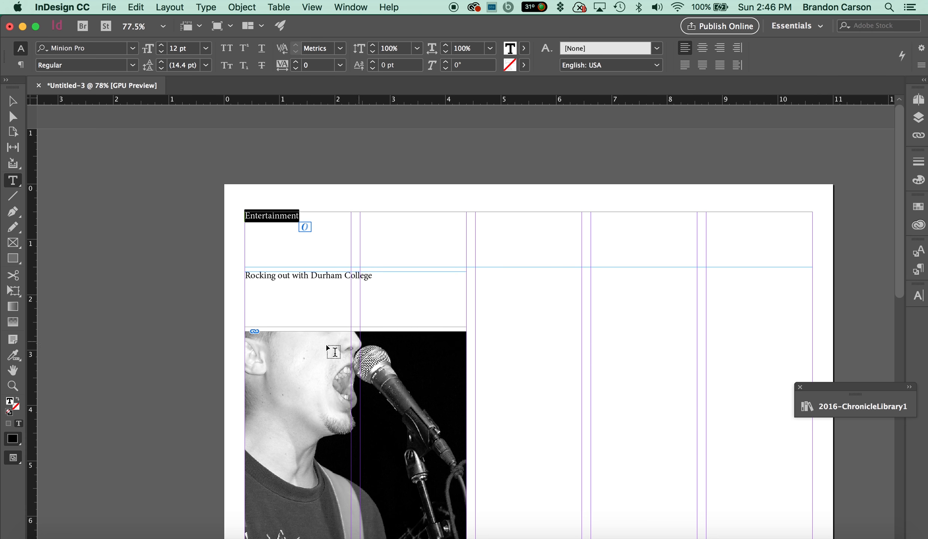
pyautogui.doubleClick(259, 217)
pyautogui.click(93, 51)
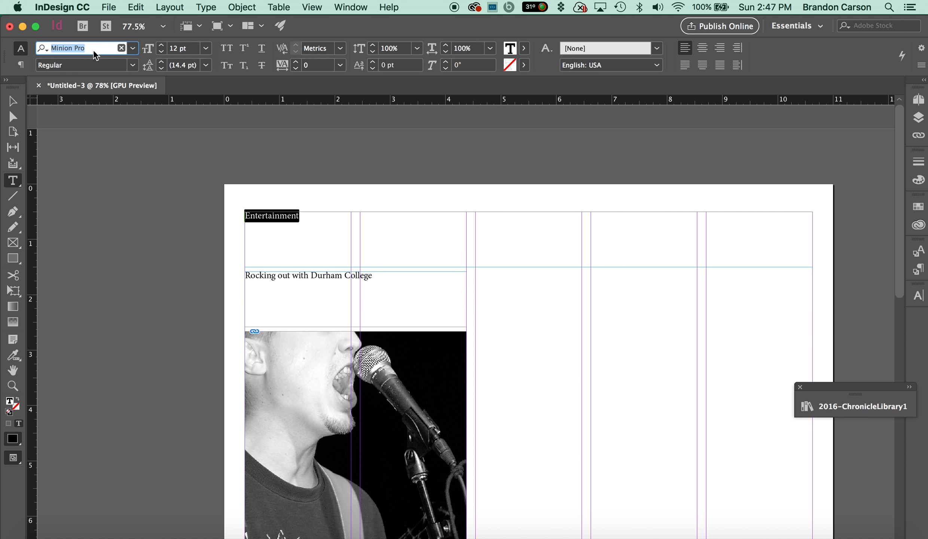
pyautogui.write('adobe')
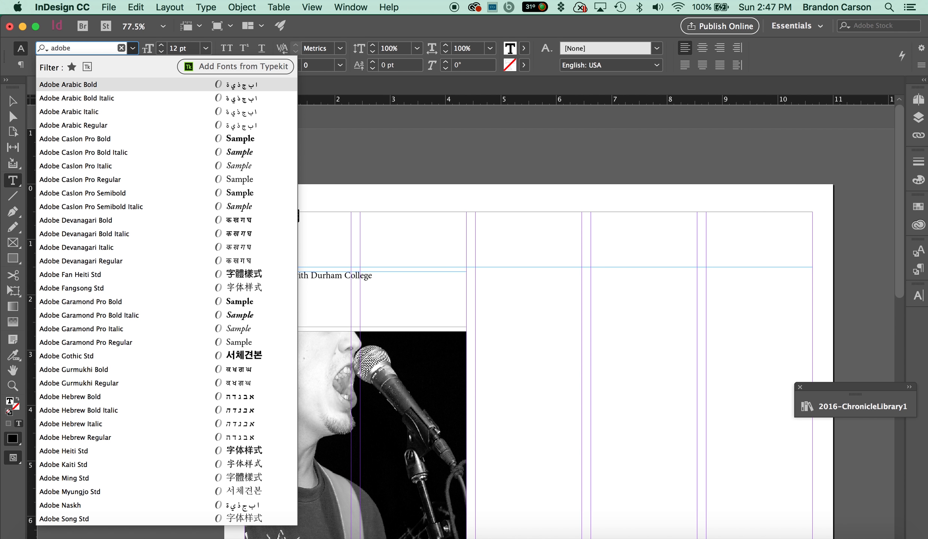
pyautogui.write(' cas')
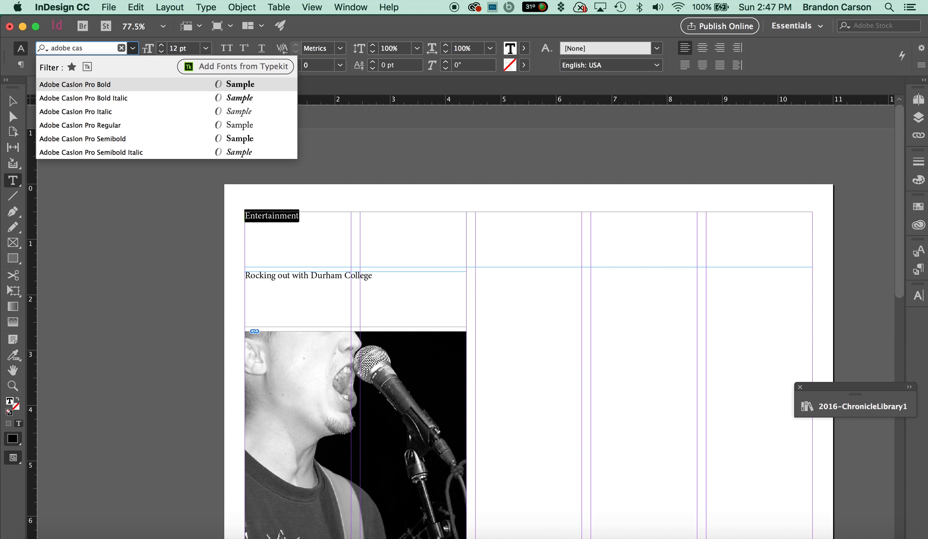
pyautogui.click(86, 97)
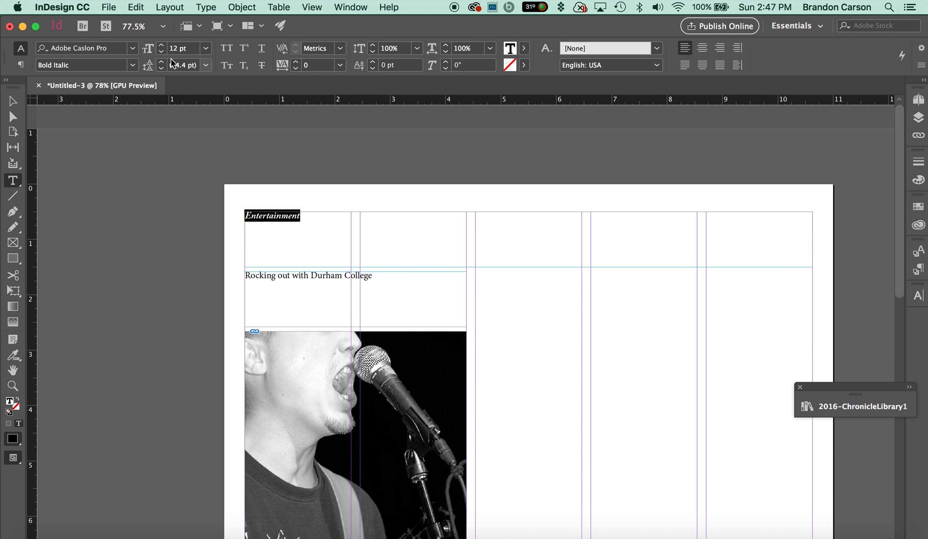
pyautogui.click(206, 50)
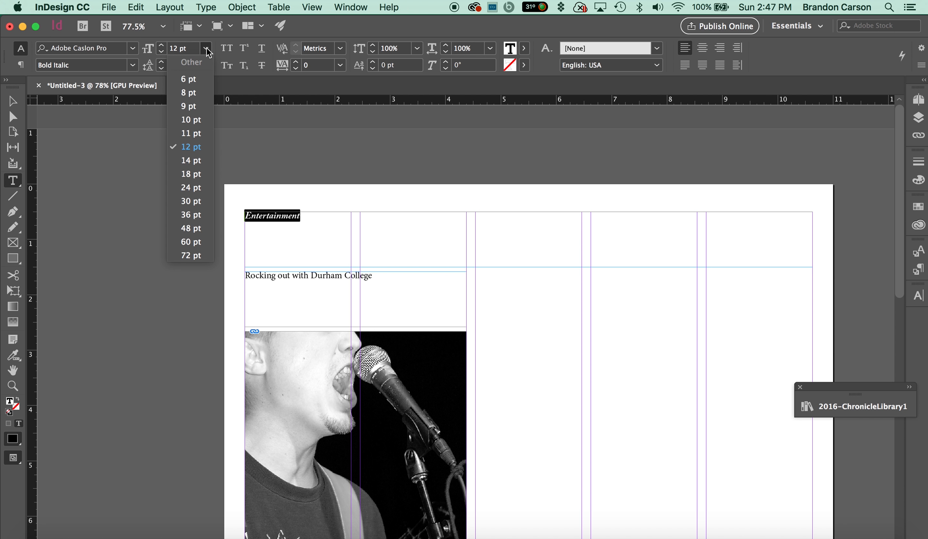
pyautogui.click(192, 201)
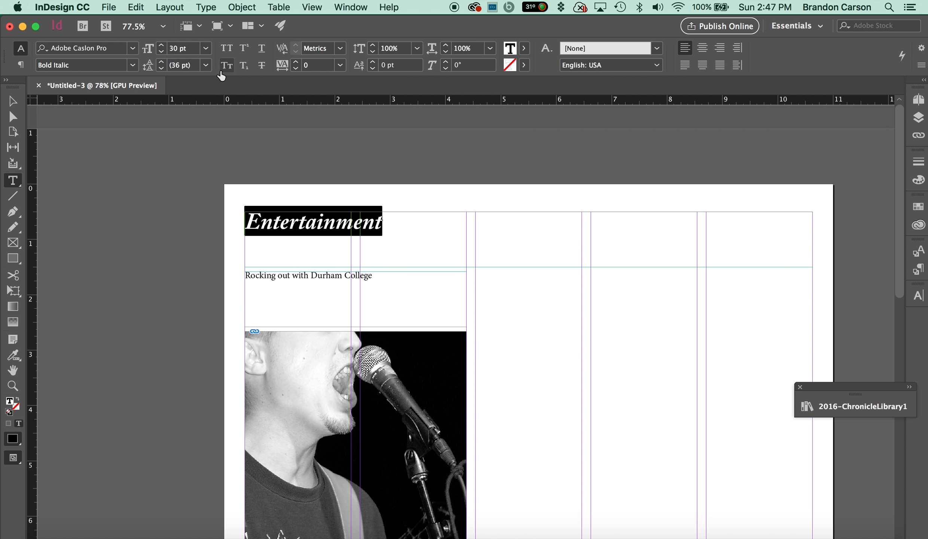
# Step: Set the "Entertainment" banner text in all caps
pyautogui.click(227, 49)
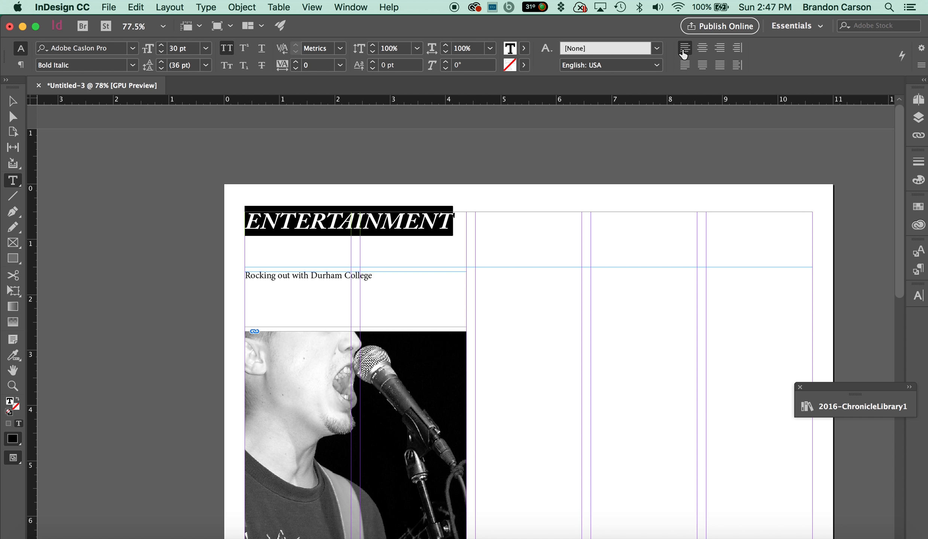
pyautogui.click(368, 220)
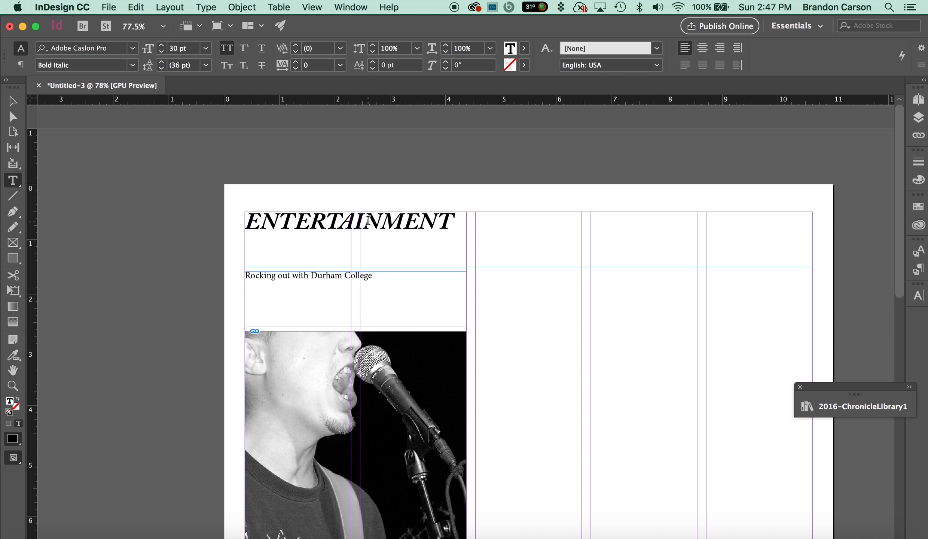
pyautogui.doubleClick(298, 219)
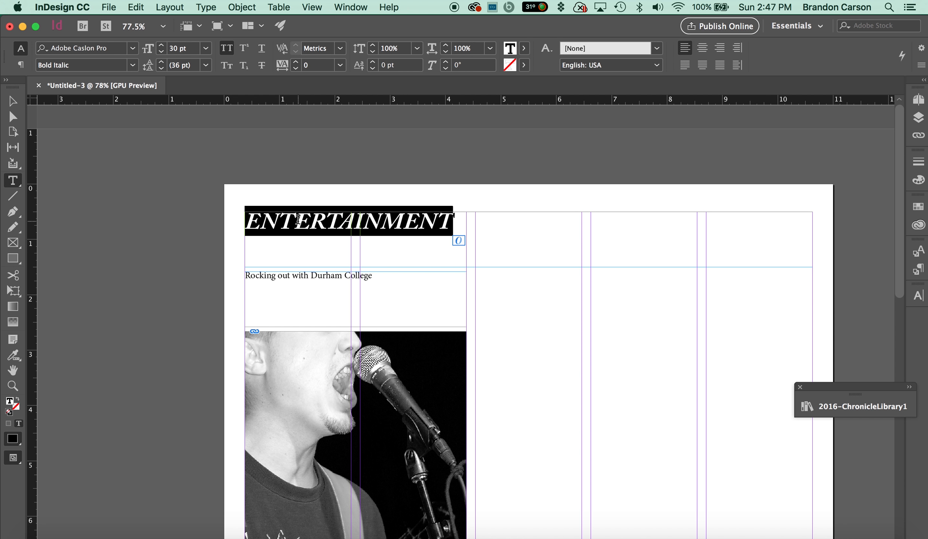
pyautogui.click(269, 223)
pyautogui.doubleClick(269, 225)
pyautogui.click(350, 225)
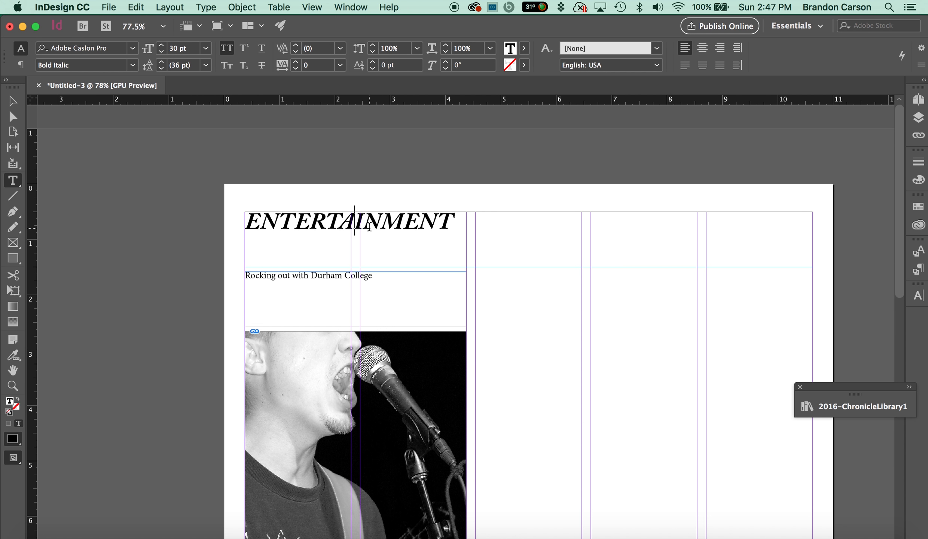
# Step: Shorten the ENTERTAINMENT banner frame to 0.5 in high and move the headline frame up directly beneath it, at Y 1 in
pyautogui.click(12, 103)
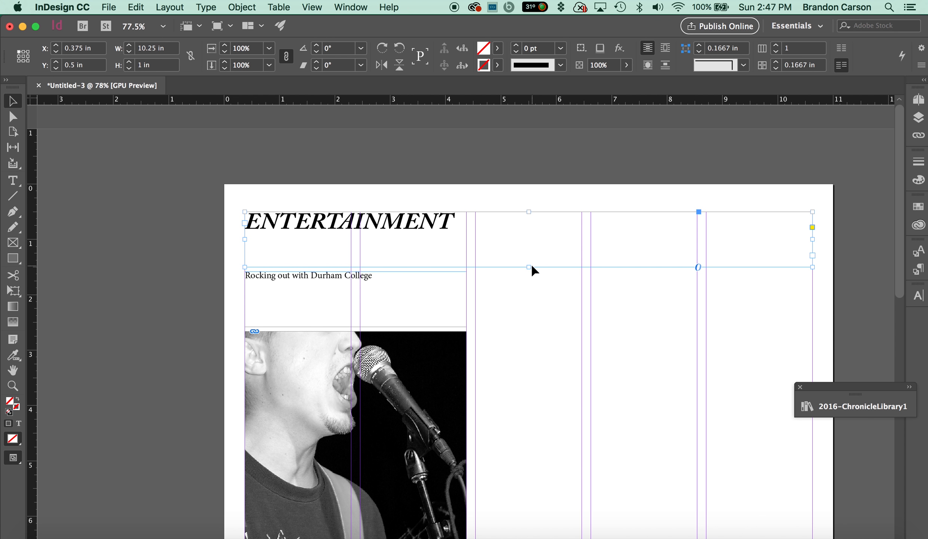
pyautogui.moveTo(529, 266); pyautogui.dragTo(532, 243)
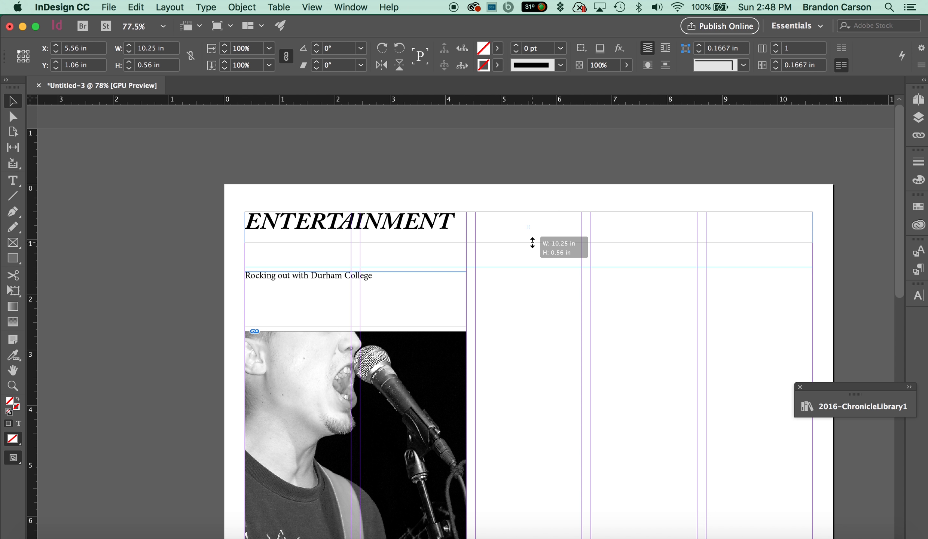
pyautogui.moveTo(532, 243); pyautogui.dragTo(530, 242)
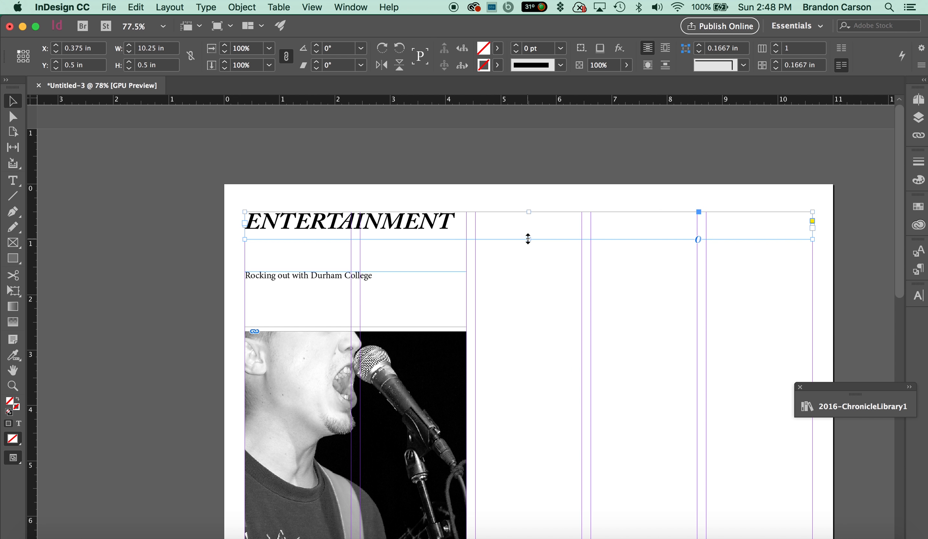
pyautogui.click(336, 284)
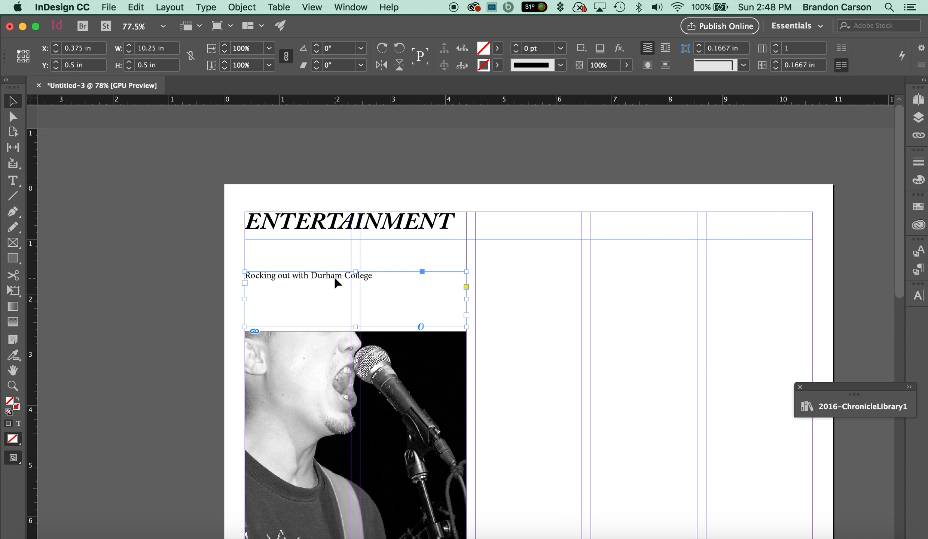
pyautogui.moveTo(332, 278); pyautogui.dragTo(332, 247)
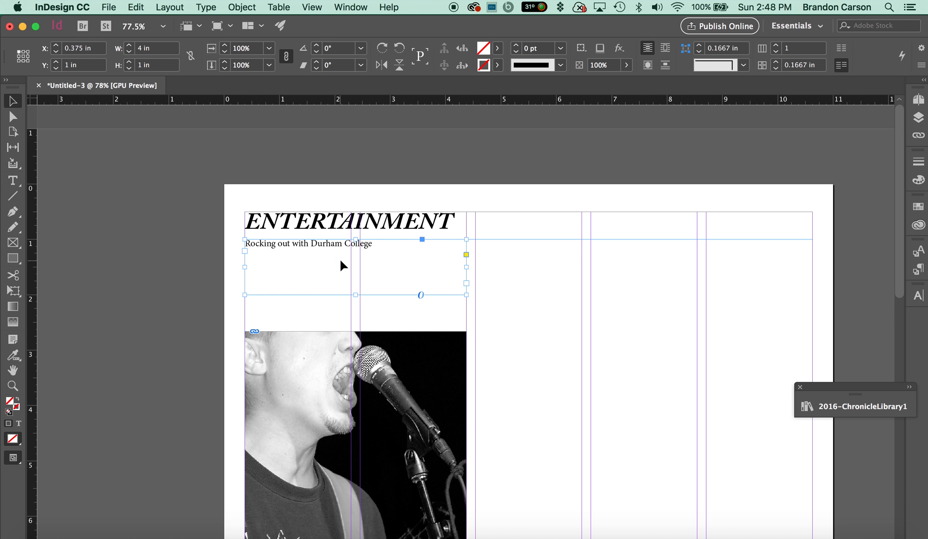
# Step: Format the "Rocking out with Durham College" headline in Helvetica Bold at 36 pt
pyautogui.doubleClick(283, 243)
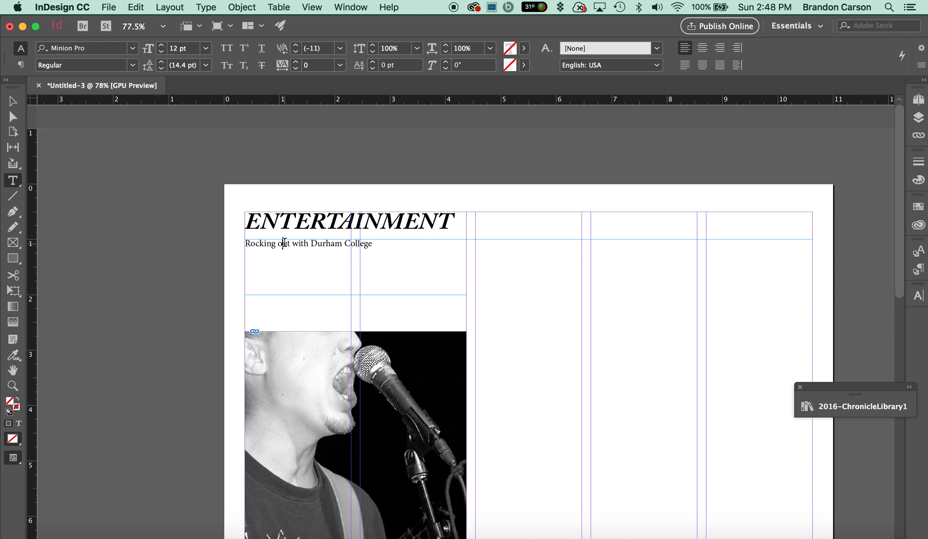
pyautogui.tripleClick(284, 242)
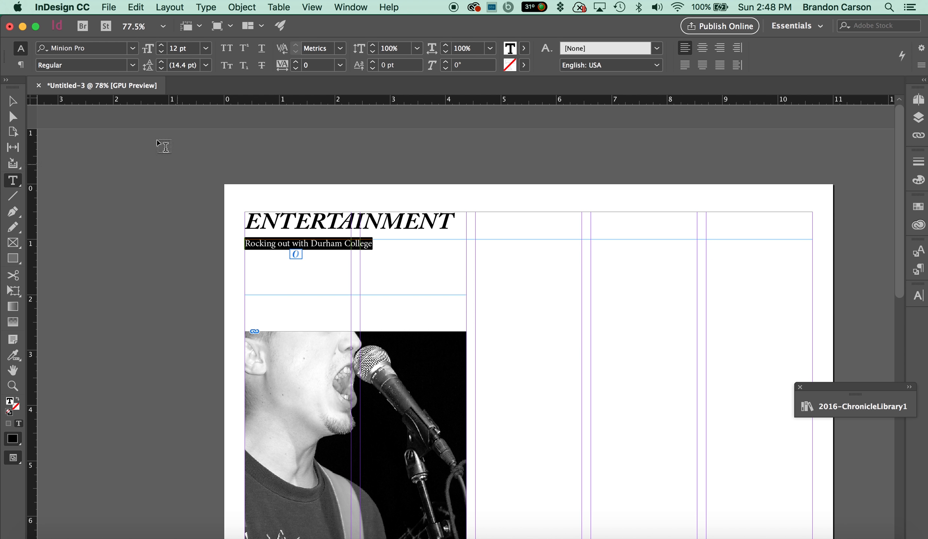
pyautogui.click(87, 47)
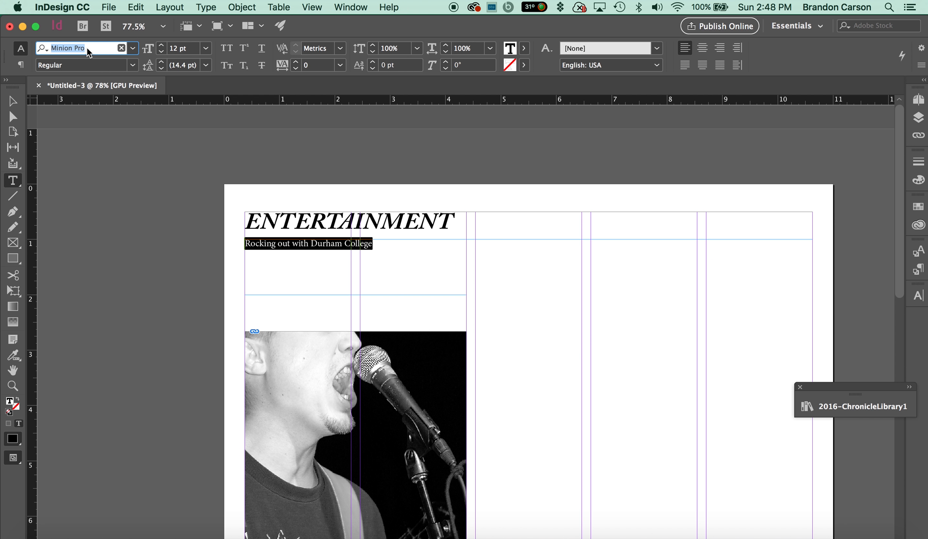
pyautogui.write('hel')
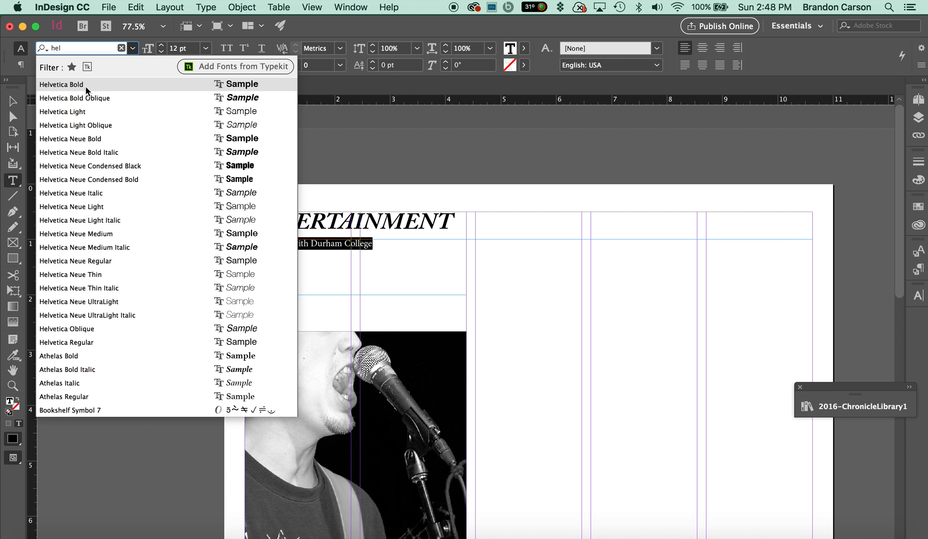
pyautogui.click(81, 84)
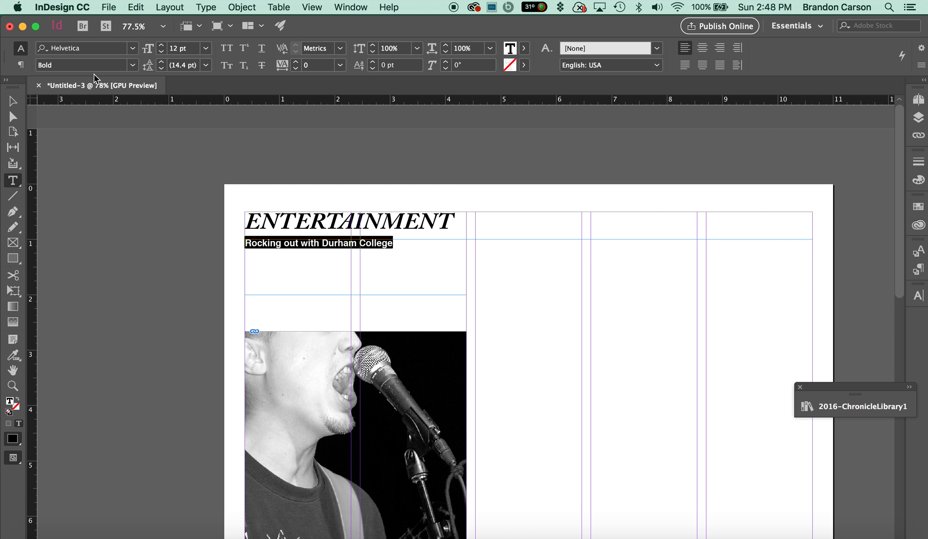
pyautogui.click(206, 48)
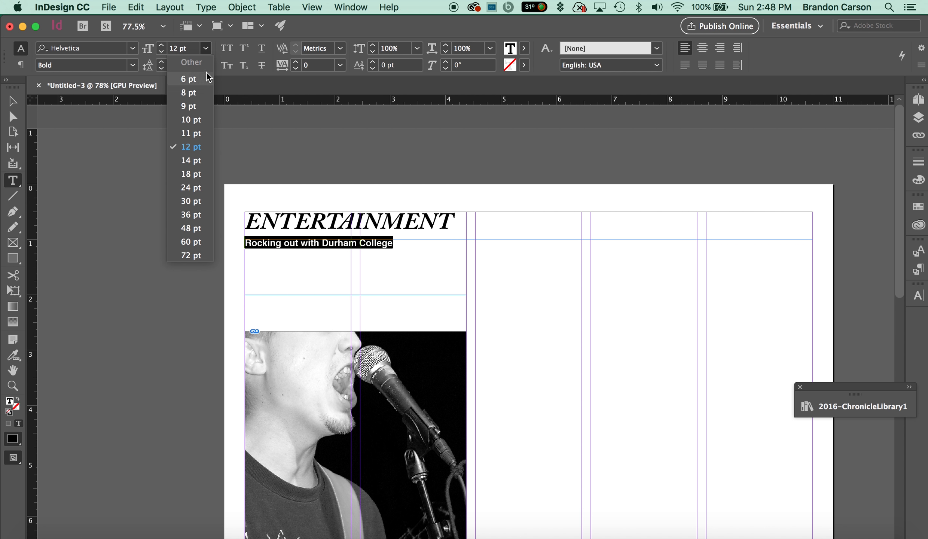
pyautogui.click(190, 214)
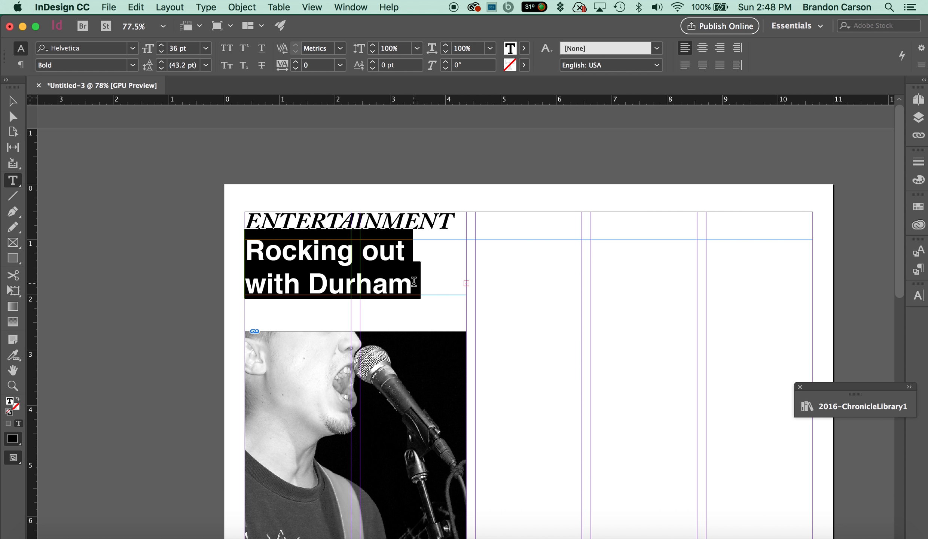
pyautogui.moveTo(414, 281); pyautogui.dragTo(390, 258)
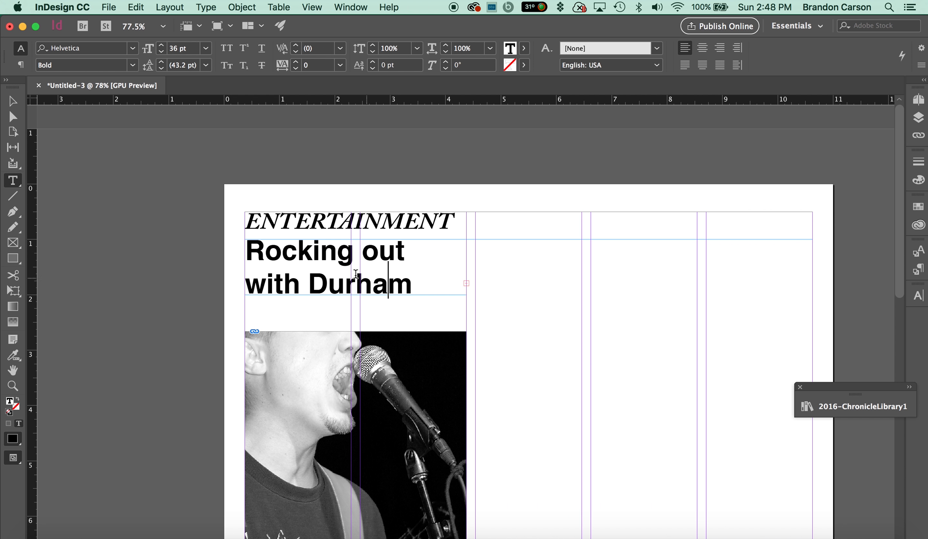
pyautogui.moveTo(256, 246); pyautogui.dragTo(411, 280)
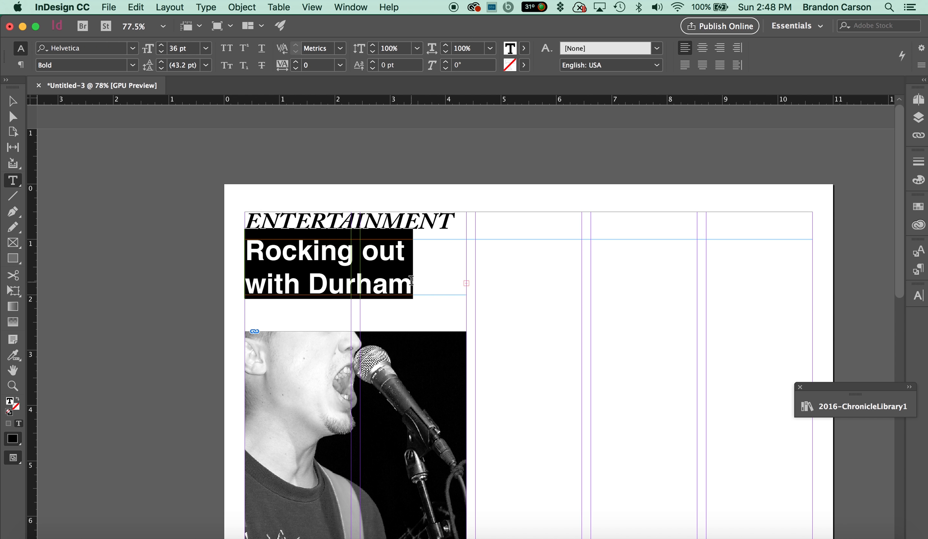
pyautogui.click(355, 265)
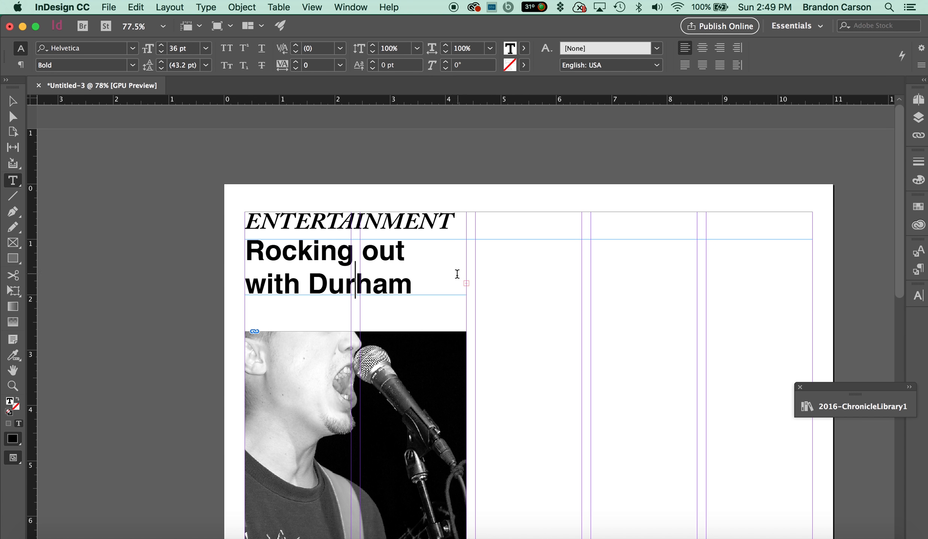
pyautogui.doubleClick(294, 258)
pyautogui.tripleClick(351, 265)
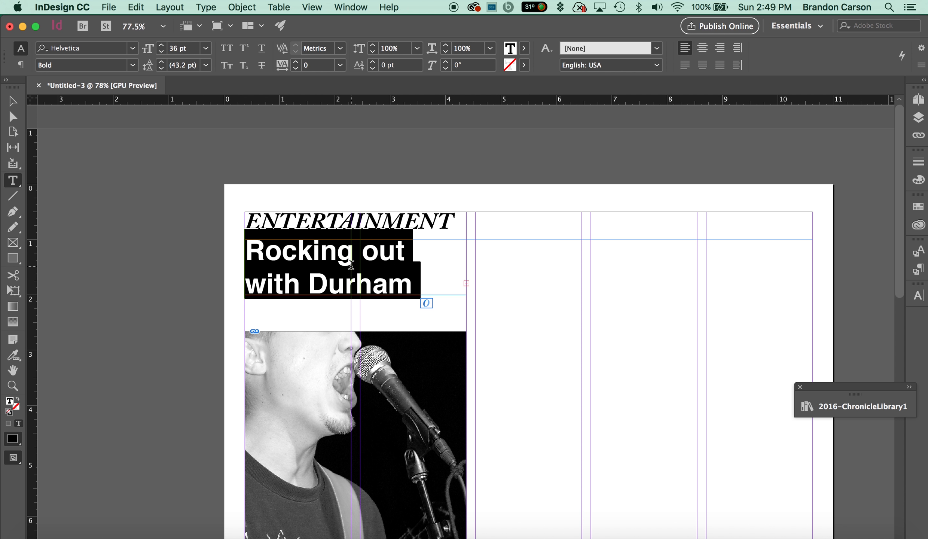
pyautogui.click(302, 267)
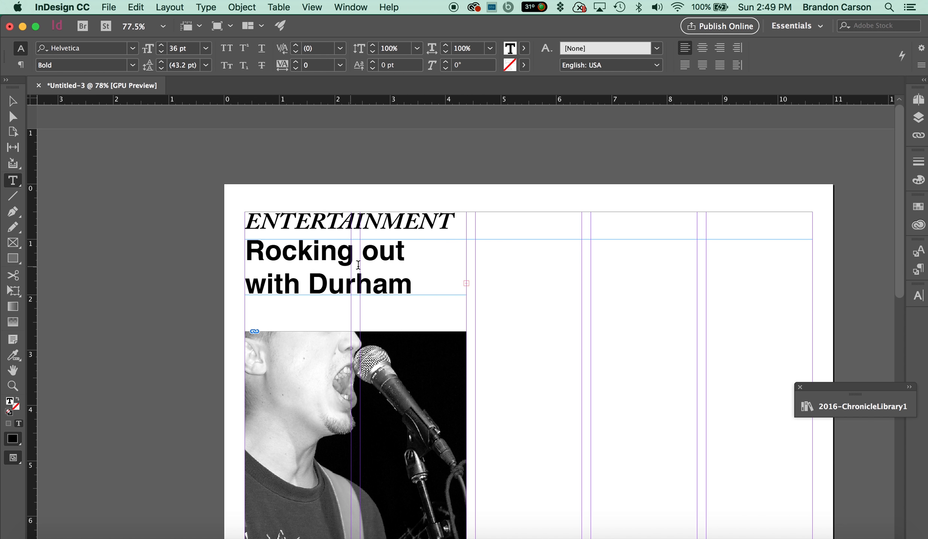
# Step: Tighten the tracking of the entire headline to -10 and deselect its frame
pyautogui.click(393, 253)
pyautogui.press('super+a')
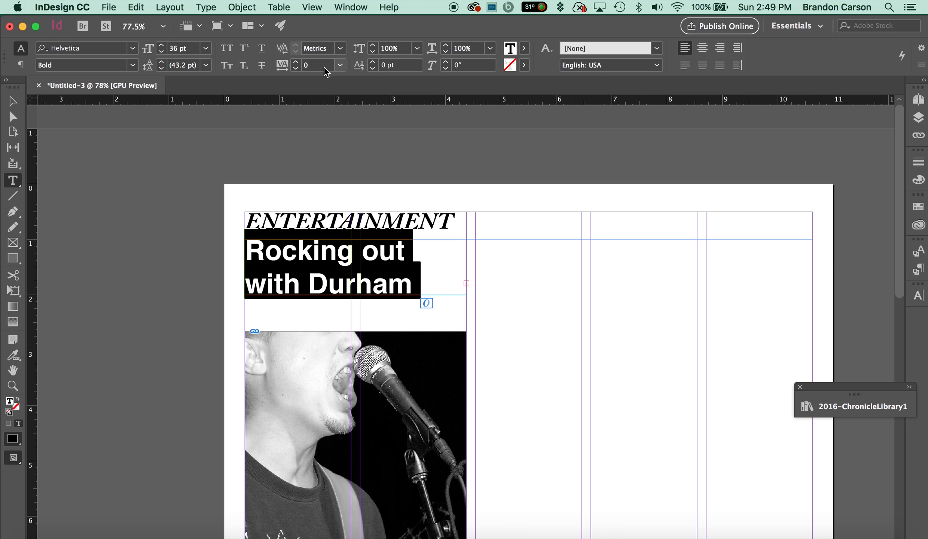
pyautogui.click(297, 62)
pyautogui.click(297, 68)
pyautogui.click(297, 68)
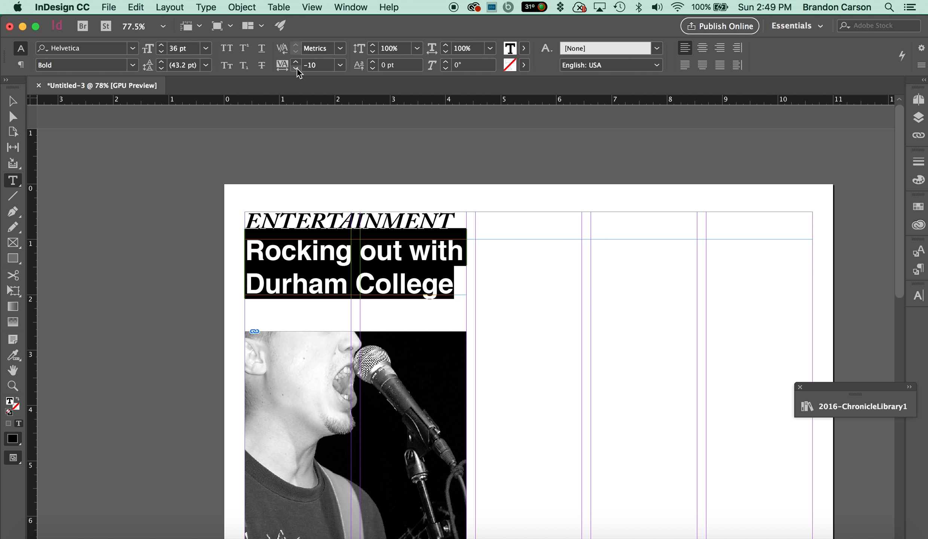
pyautogui.click(296, 62)
pyautogui.click(438, 286)
pyautogui.click(12, 100)
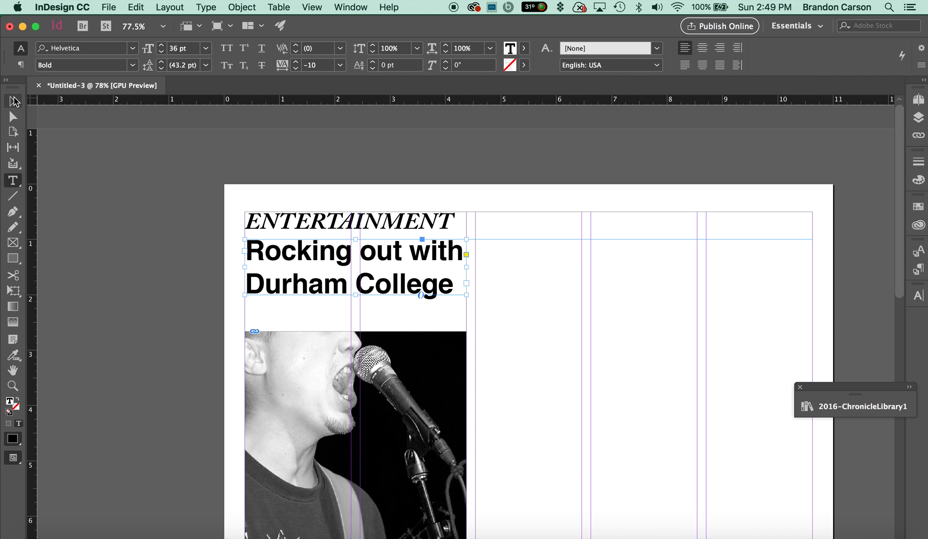
pyautogui.click(148, 254)
# Step: Move the singer photo frame up to just below the headline, at about Y 2.16 in
pyautogui.scroll(-1, 298, 301)
pyautogui.scroll(-1, 300, 301)
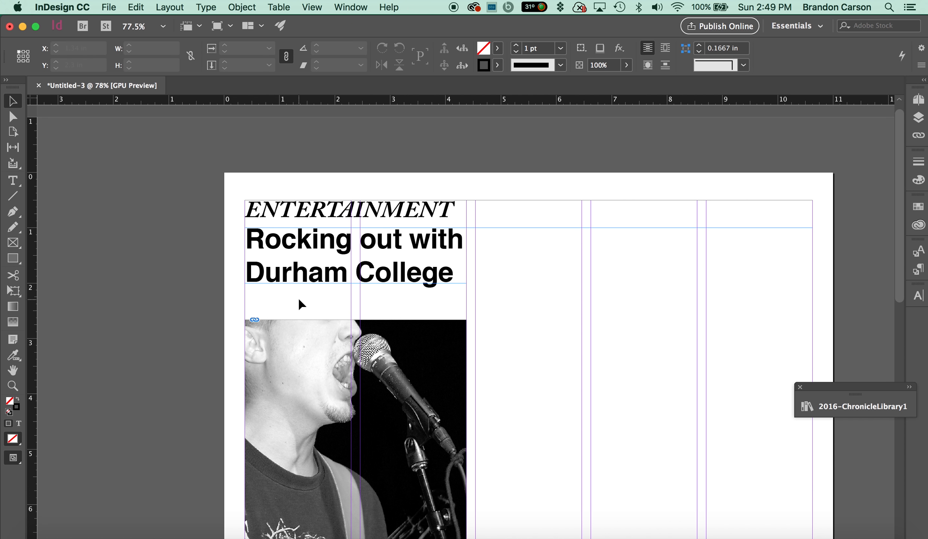
pyautogui.scroll(-6, 300, 301)
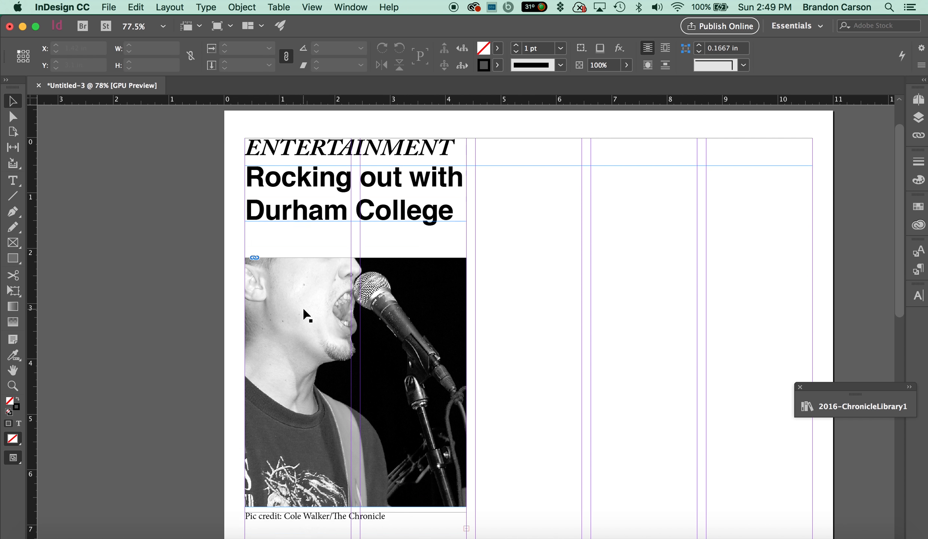
pyautogui.click(307, 312)
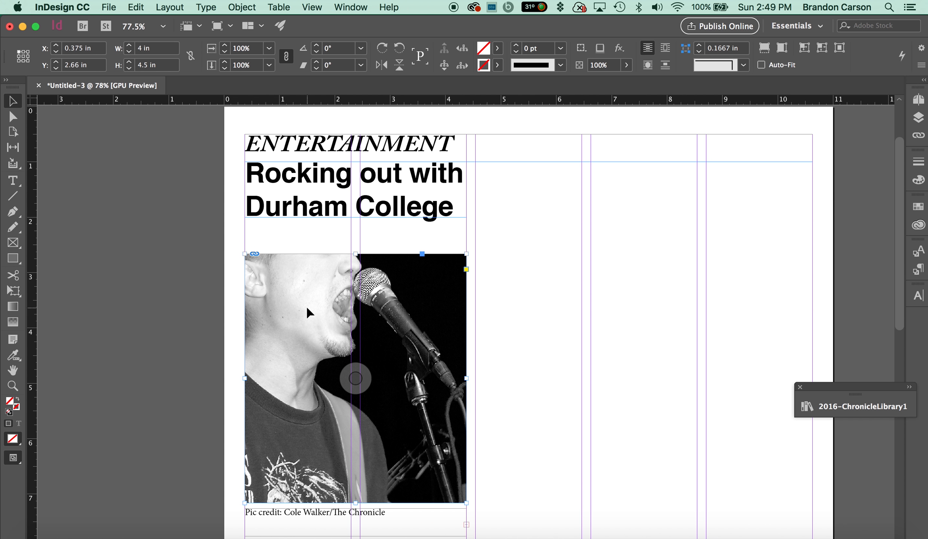
pyautogui.moveTo(309, 319); pyautogui.dragTo(309, 292)
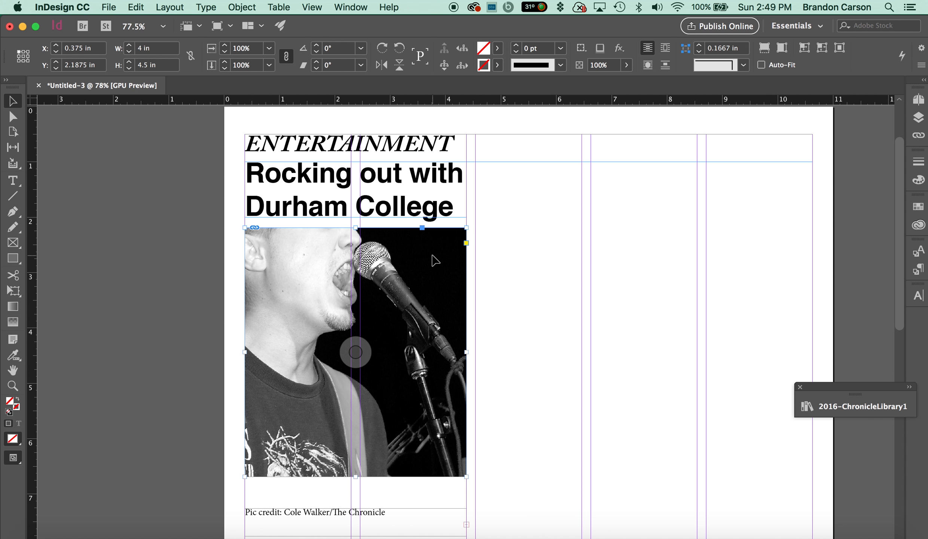
pyautogui.moveTo(434, 265); pyautogui.dragTo(434, 264)
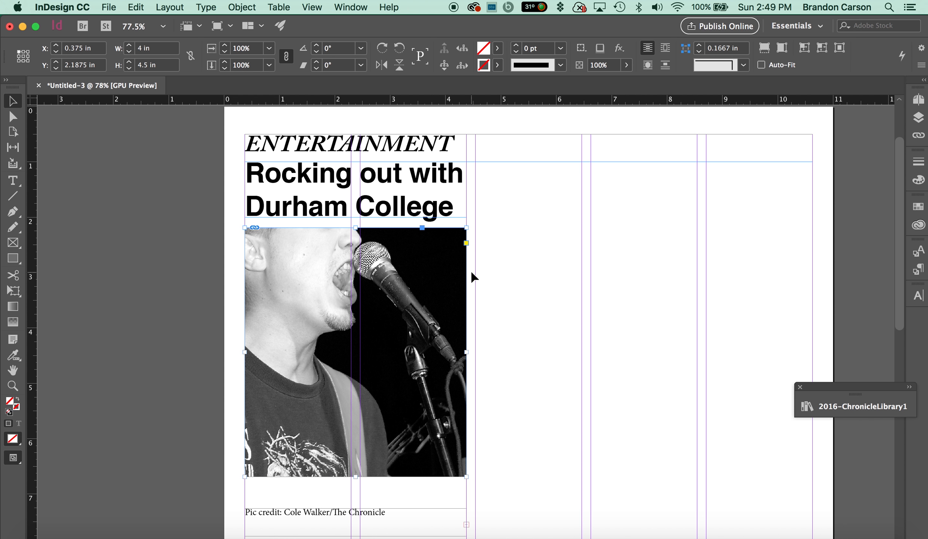
pyautogui.press('Up')
pyautogui.press('Up')
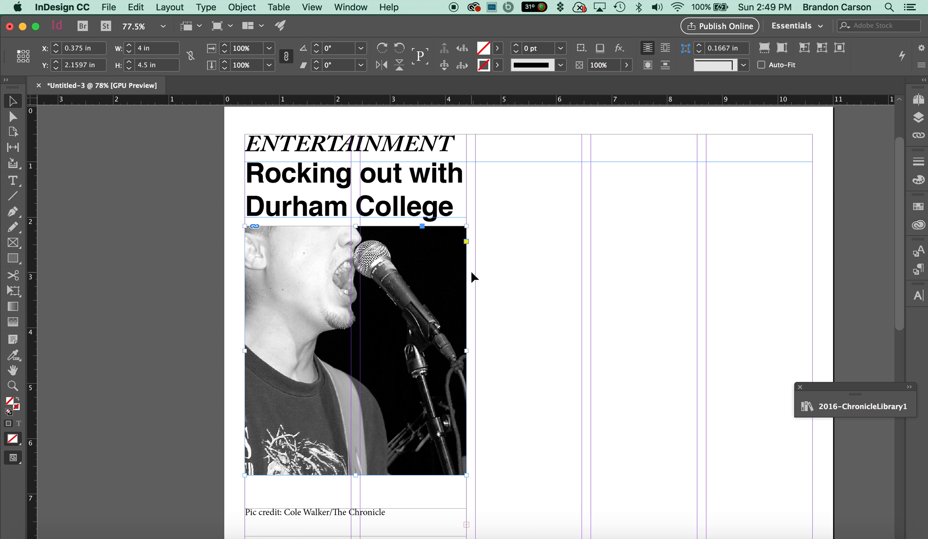
# Step: Scale the singer image proportionally inside its frame to about 79%, bringing its upper-left corner in near the frame's corner
pyautogui.scroll(-1, 334, 334)
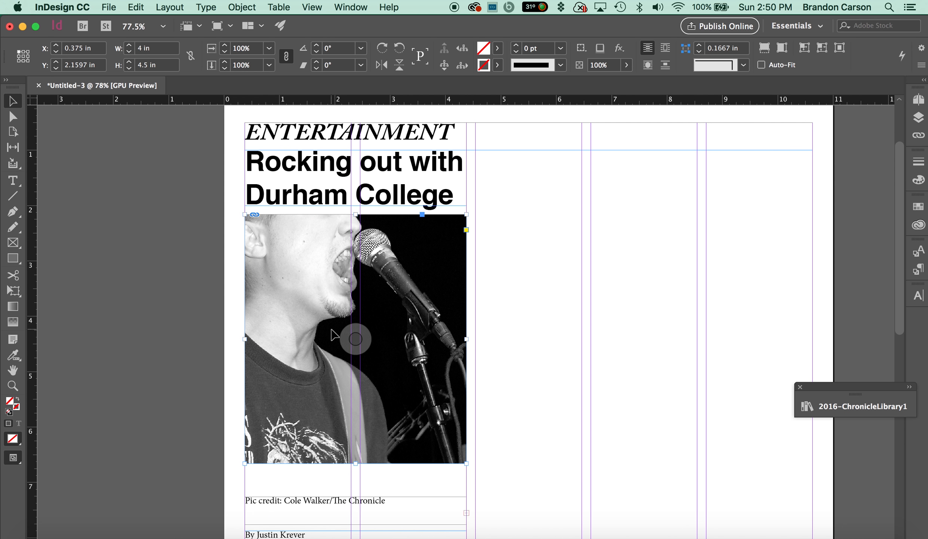
pyautogui.scroll(-1, 334, 334)
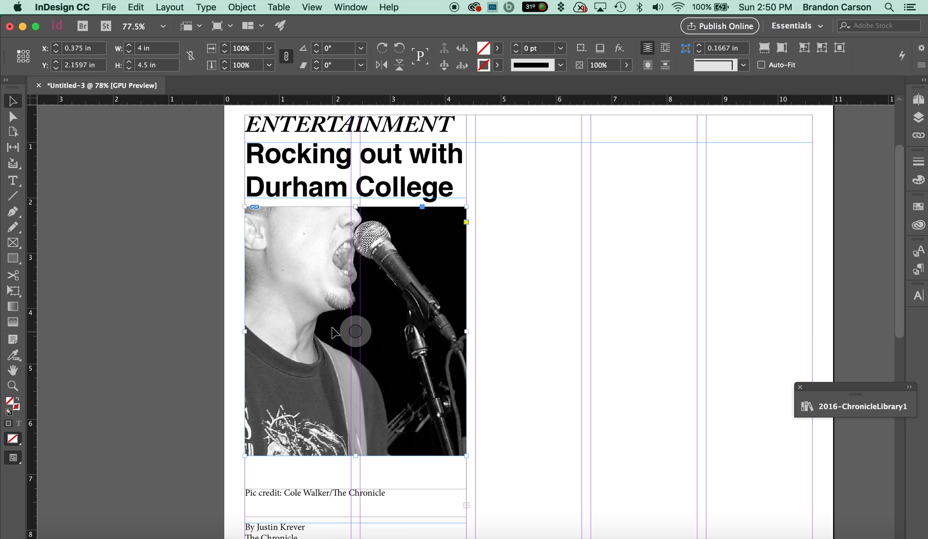
pyautogui.keyDown('super'); pyautogui.click(300, 275); pyautogui.keyUp('super')
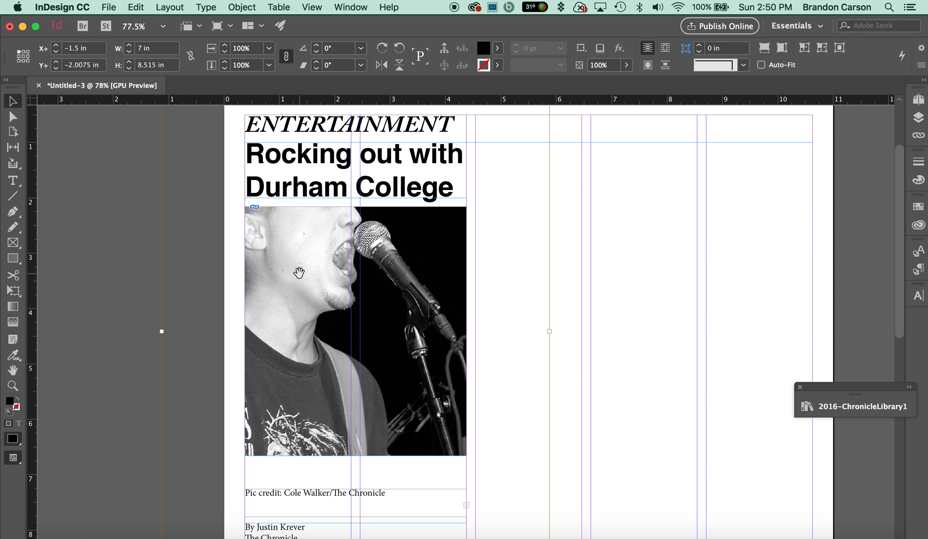
pyautogui.scroll(3, 299, 273)
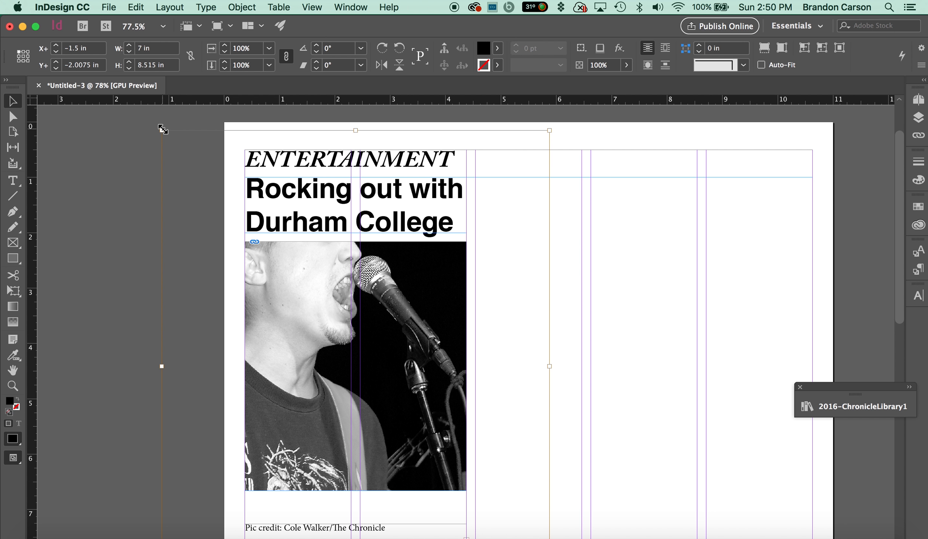
pyautogui.moveTo(163, 129); pyautogui.dragTo(242, 227)
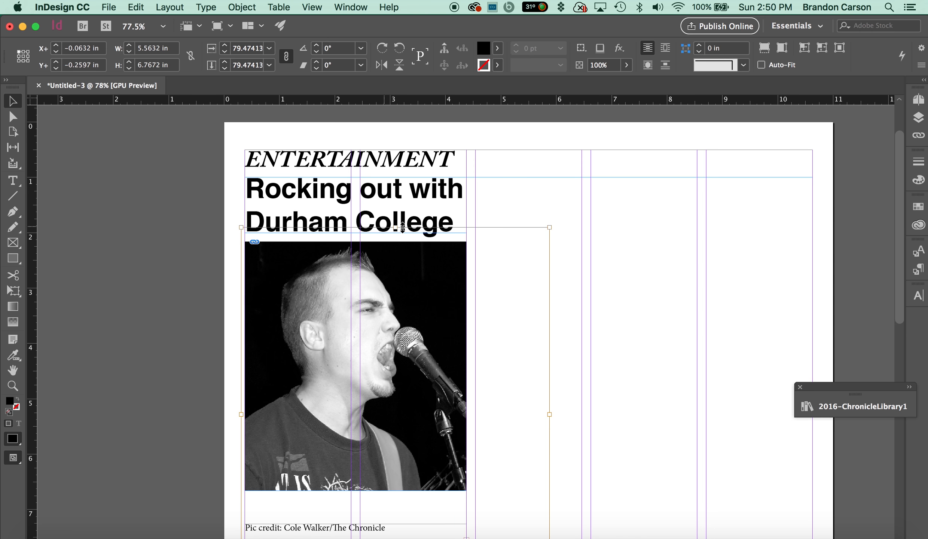
# Step: Scale the singer image down proportionally inside its frame until it extends only slightly past the frame's edges, keeping its top aligned, and deselect it
pyautogui.scroll(-1, 428, 228)
pyautogui.scroll(-5, 427, 233)
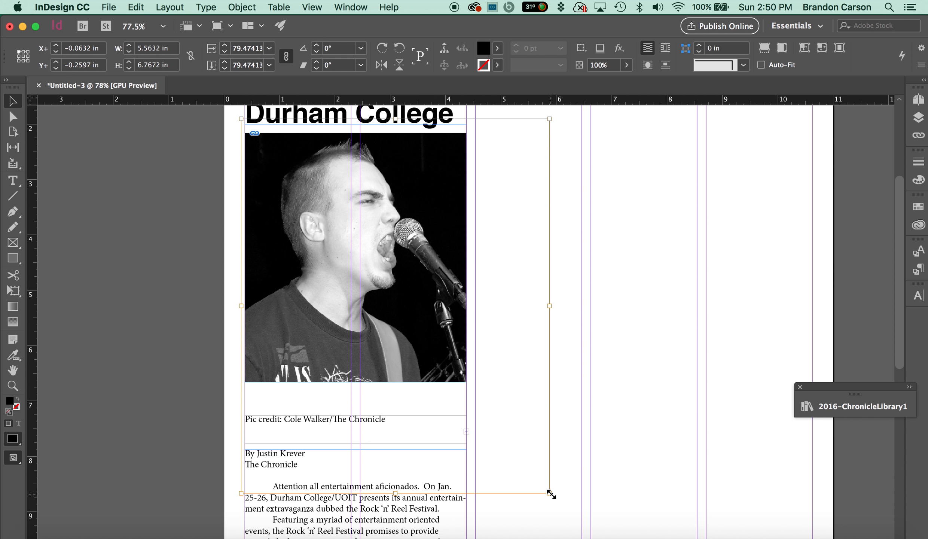
pyautogui.moveTo(550, 493); pyautogui.dragTo(506, 417)
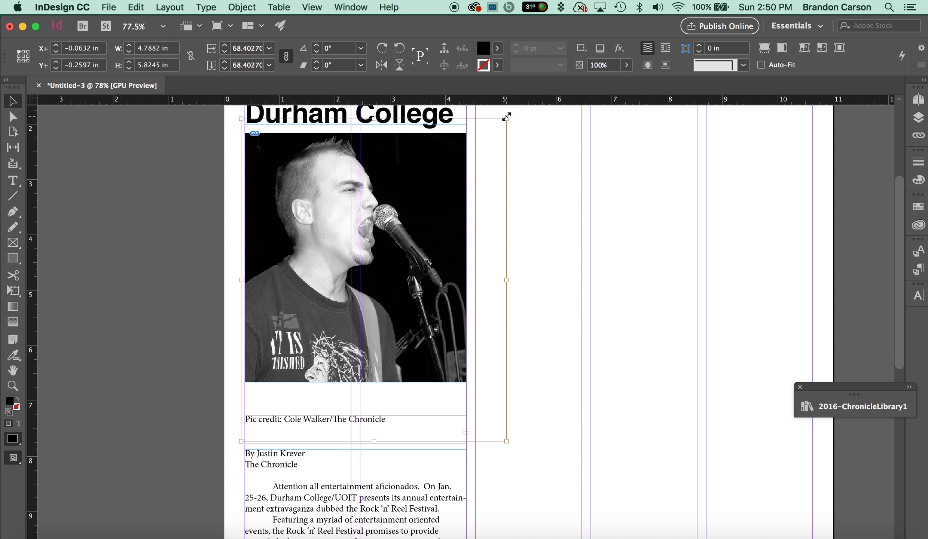
pyautogui.moveTo(506, 118); pyautogui.dragTo(484, 132)
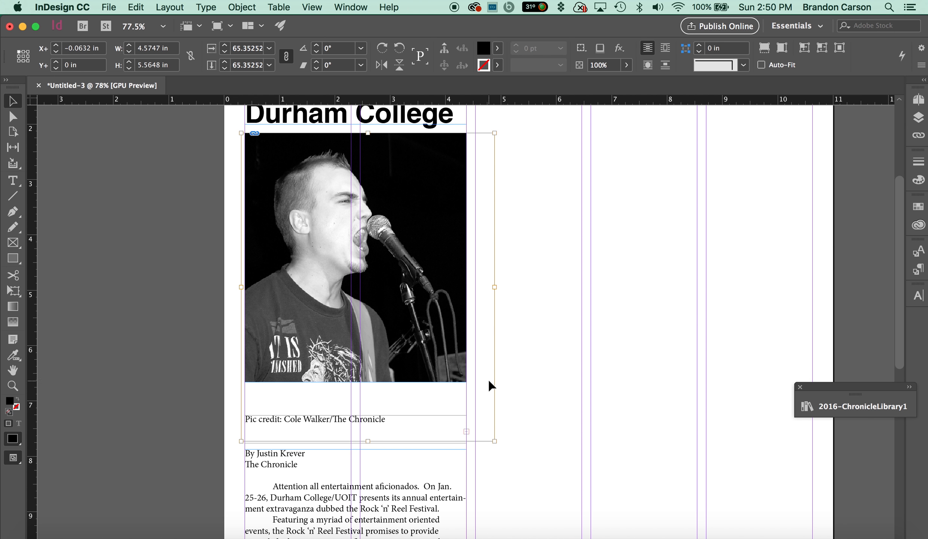
pyautogui.moveTo(494, 443); pyautogui.dragTo(471, 404)
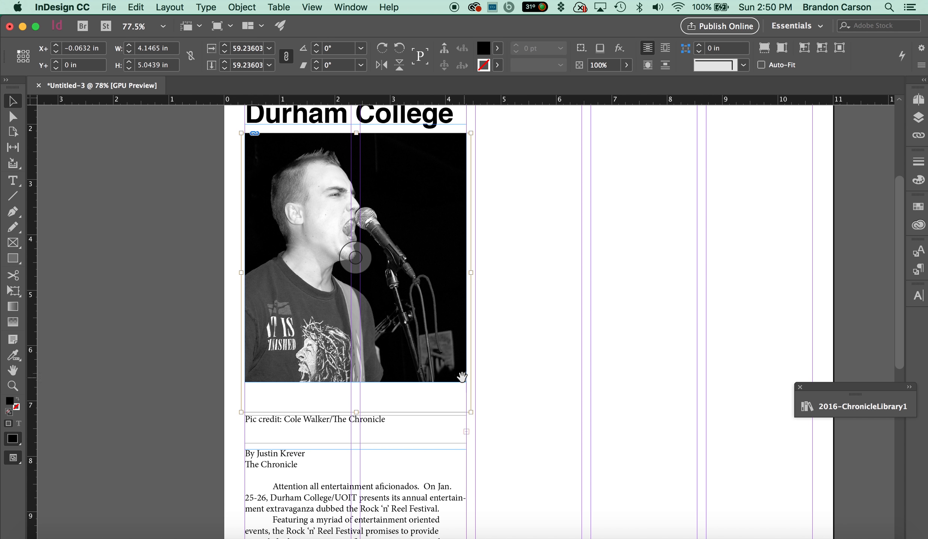
pyautogui.moveTo(471, 411); pyautogui.dragTo(476, 421)
pyautogui.click(201, 288)
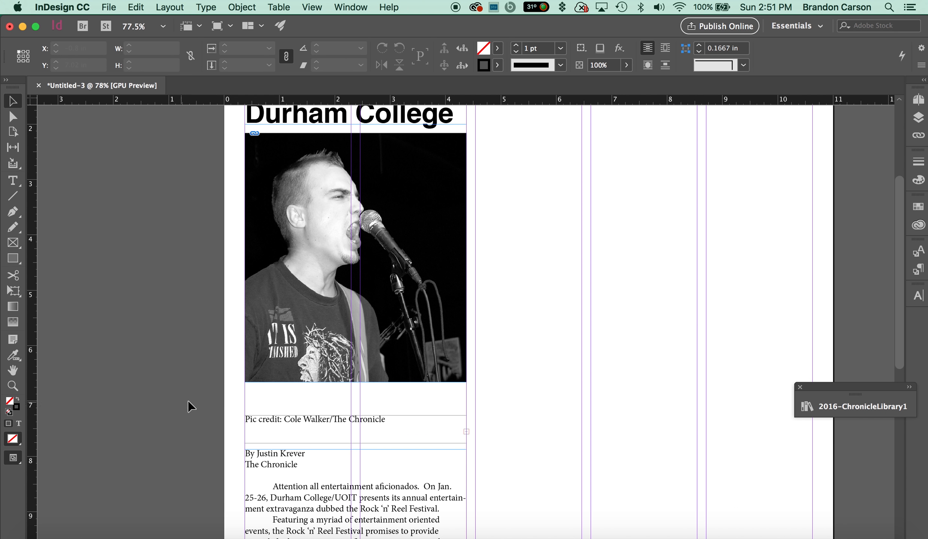
# Step: Extend the cutline text frame upward to just below the photo, at Y 6.76 in and 1 in high
pyautogui.click(272, 422)
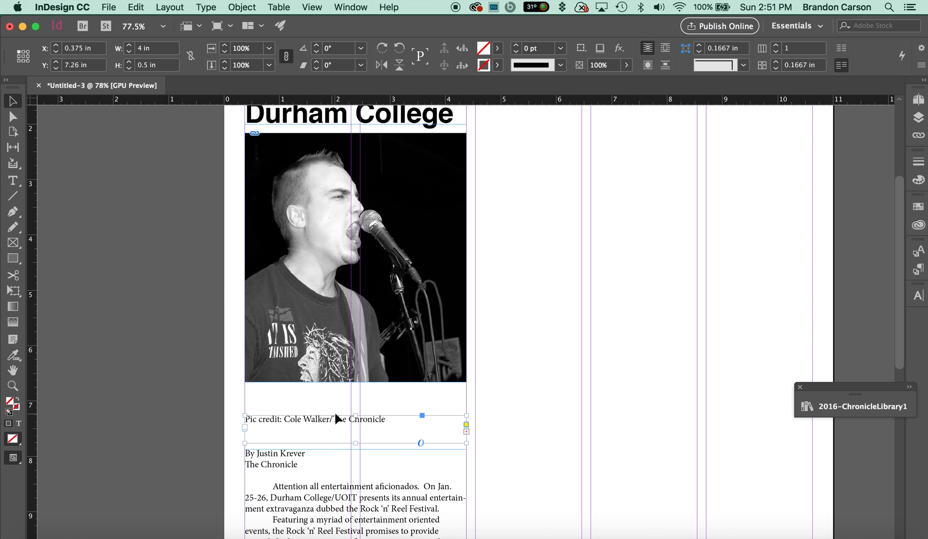
pyautogui.moveTo(355, 415); pyautogui.dragTo(357, 391)
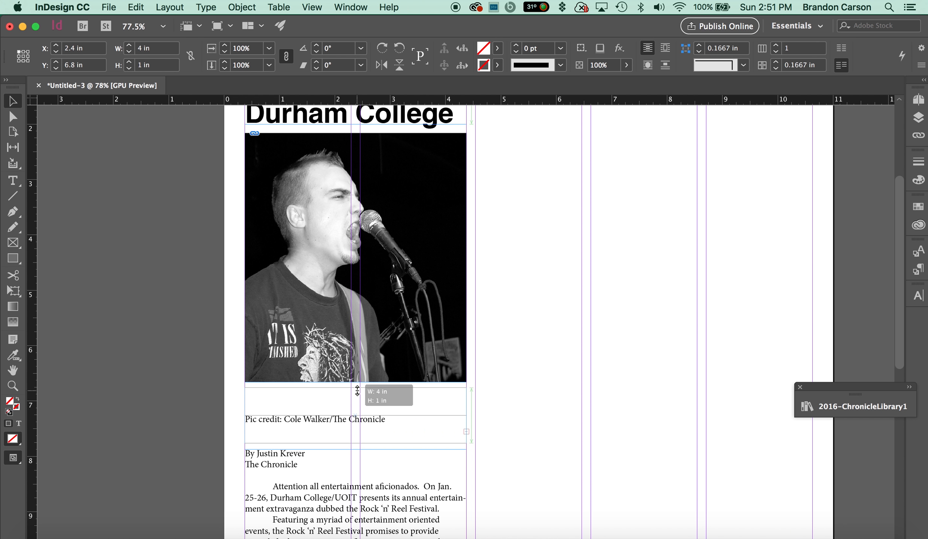
pyautogui.moveTo(358, 390); pyautogui.dragTo(357, 390)
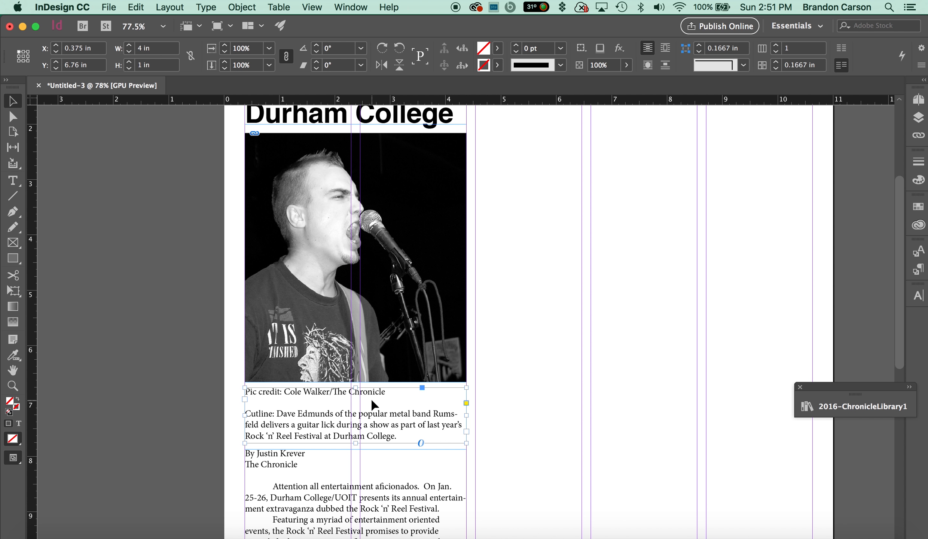
# Step: Format the picture credit line below the photo in Helvetica Regular at 7 pt
pyautogui.doubleClick(329, 391)
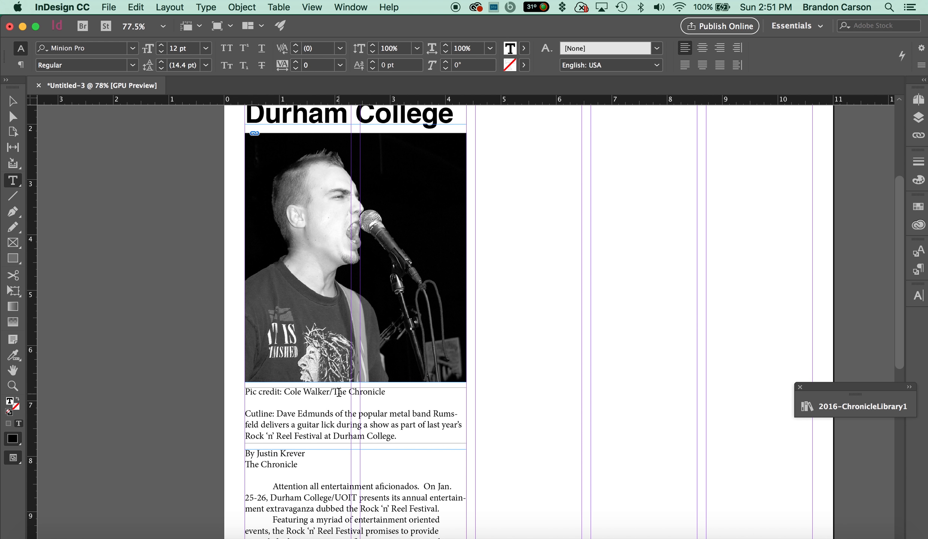
pyautogui.scroll(1, 333, 392)
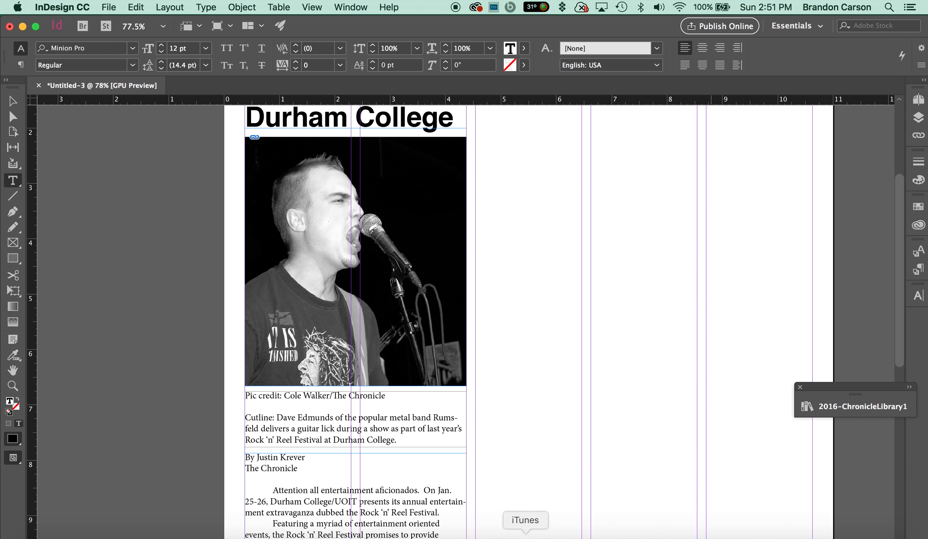
pyautogui.tripleClick(314, 394)
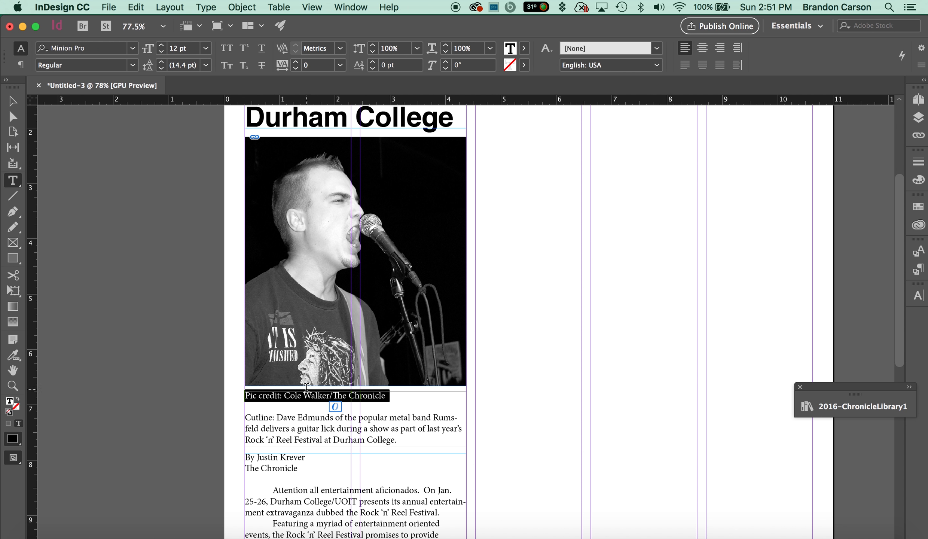
pyautogui.click(97, 49)
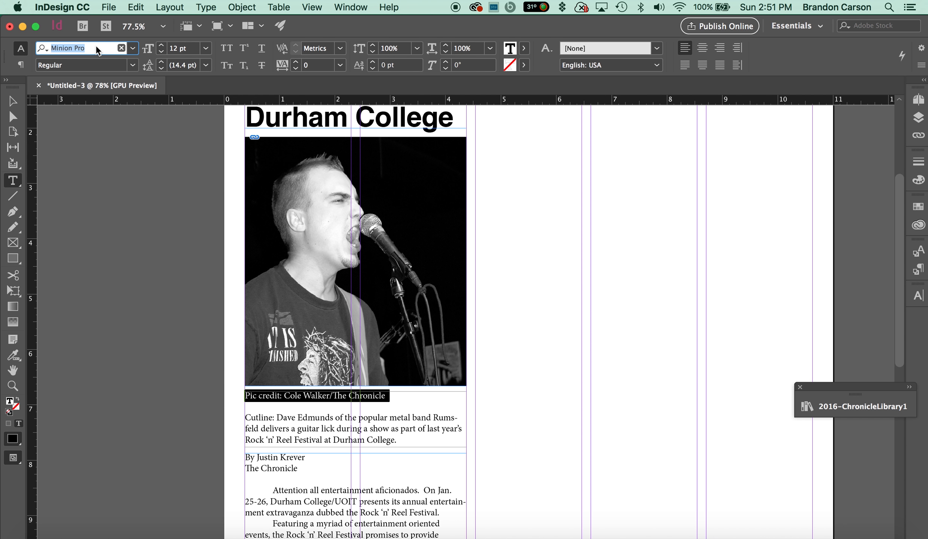
pyautogui.write('hel')
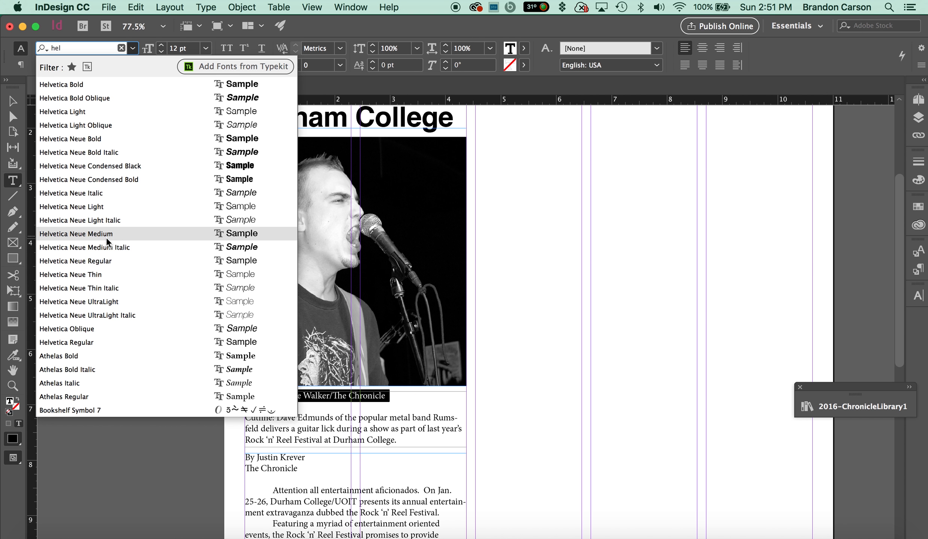
pyautogui.click(97, 342)
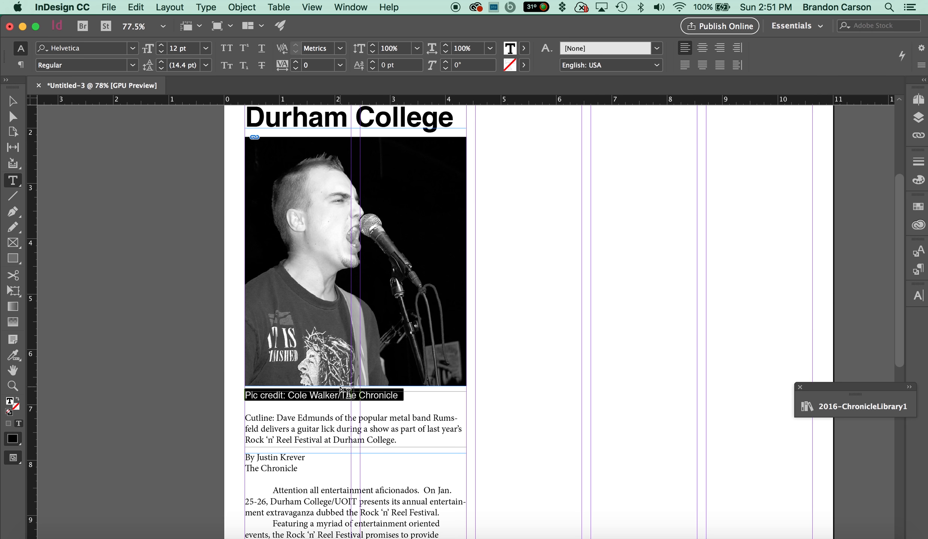
pyautogui.click(206, 49)
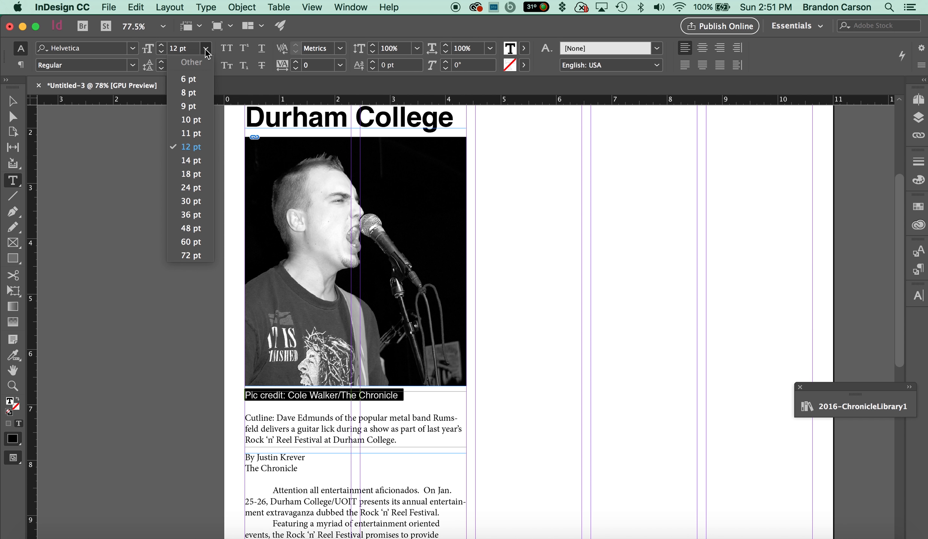
pyautogui.click(198, 93)
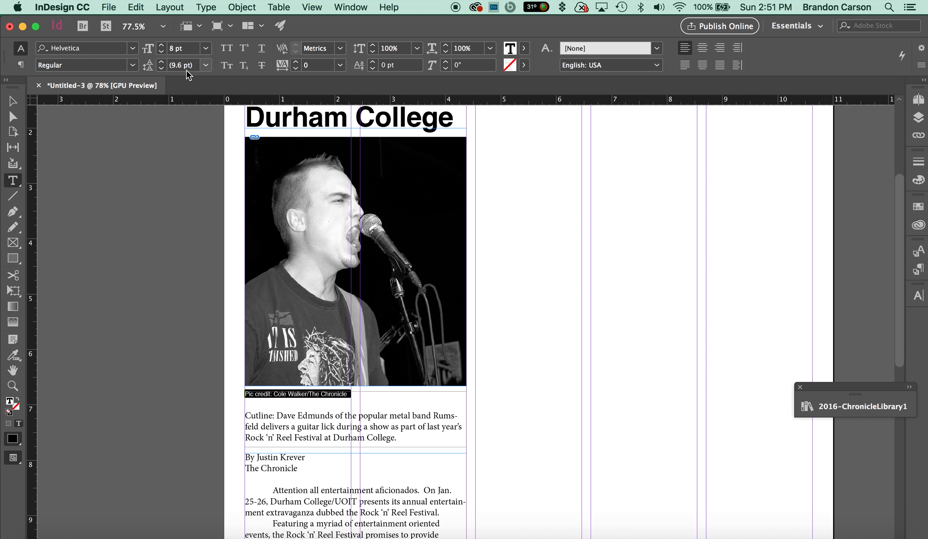
pyautogui.click(173, 49)
pyautogui.press('Return')
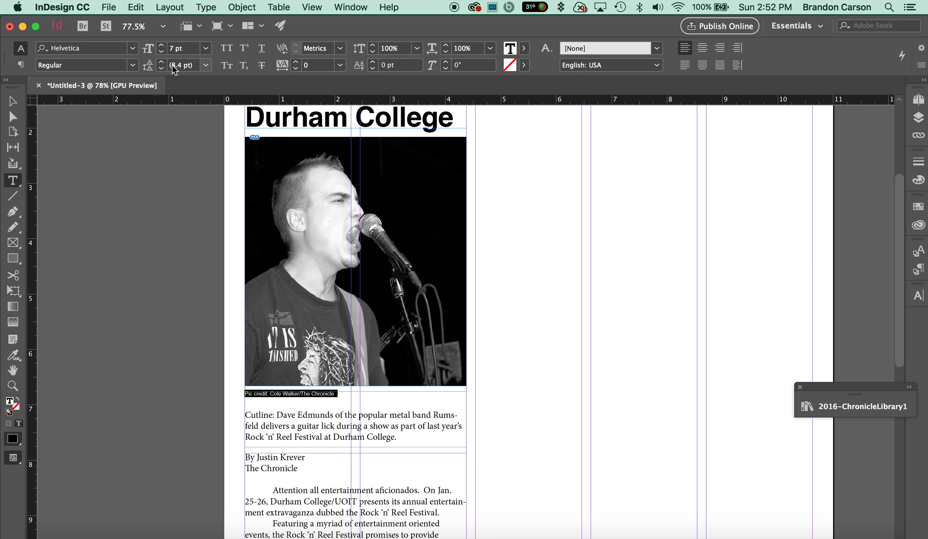
# Step: Set the picture credit line's leading to 12 pt and align it right
pyautogui.click(206, 65)
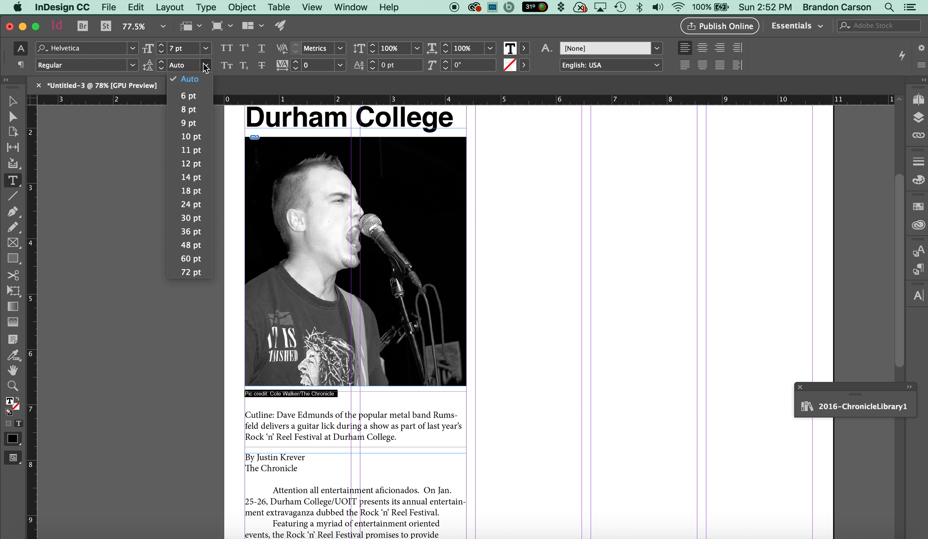
pyautogui.click(193, 159)
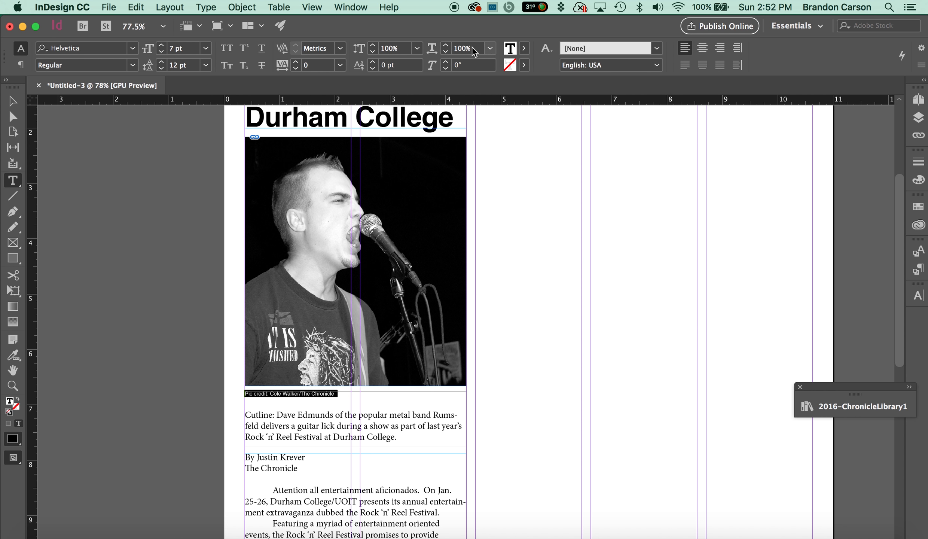
pyautogui.click(723, 54)
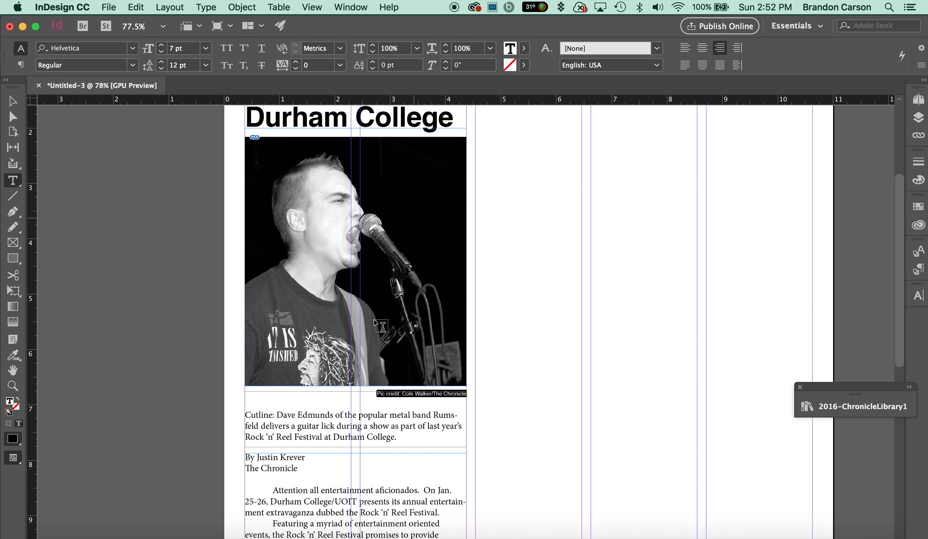
# Step: Delete the "Cutline:" label from the start of the caption paragraph
pyautogui.click(394, 438)
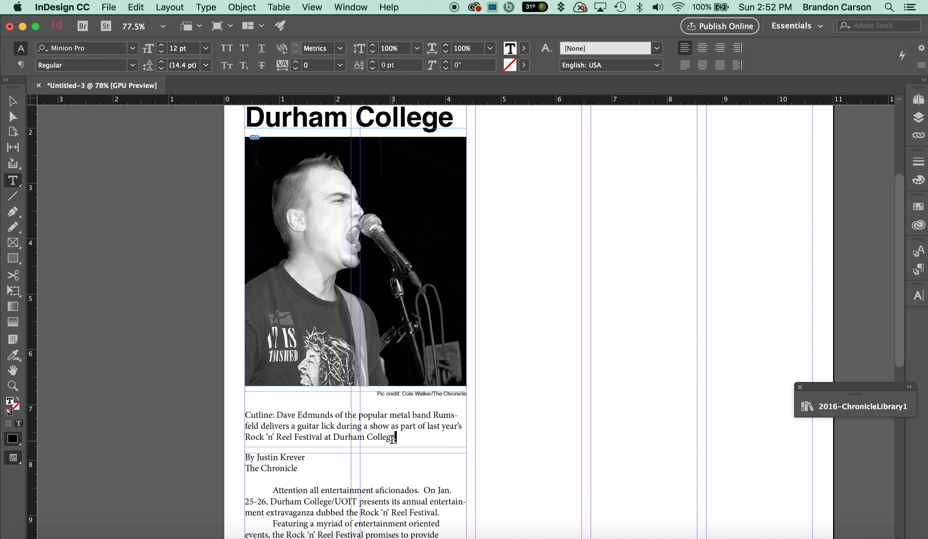
pyautogui.moveTo(394, 438); pyautogui.dragTo(245, 415)
pyautogui.click(275, 416)
pyautogui.press('BackSpace')
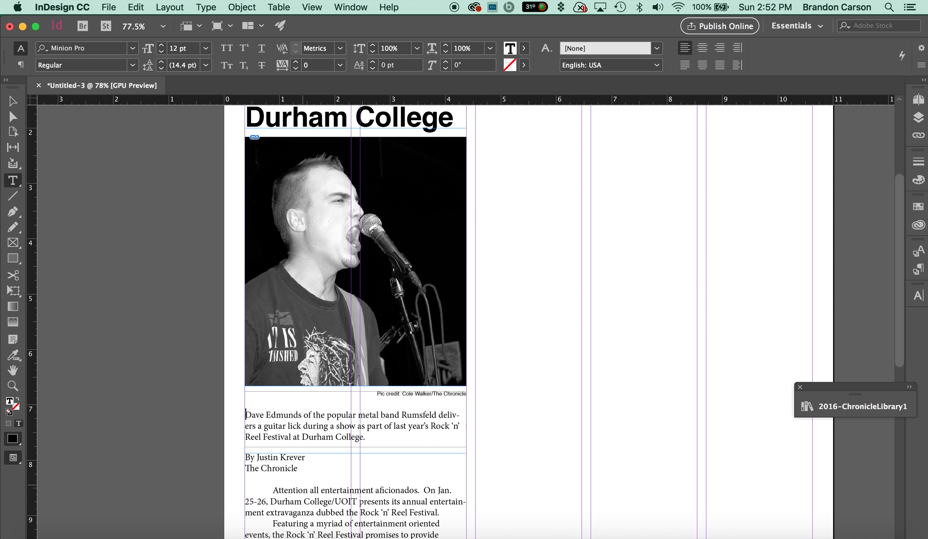
# Step: Format the whole caption paragraph in Baskerville SemiBold at 10 pt
pyautogui.moveTo(365, 437); pyautogui.dragTo(243, 416)
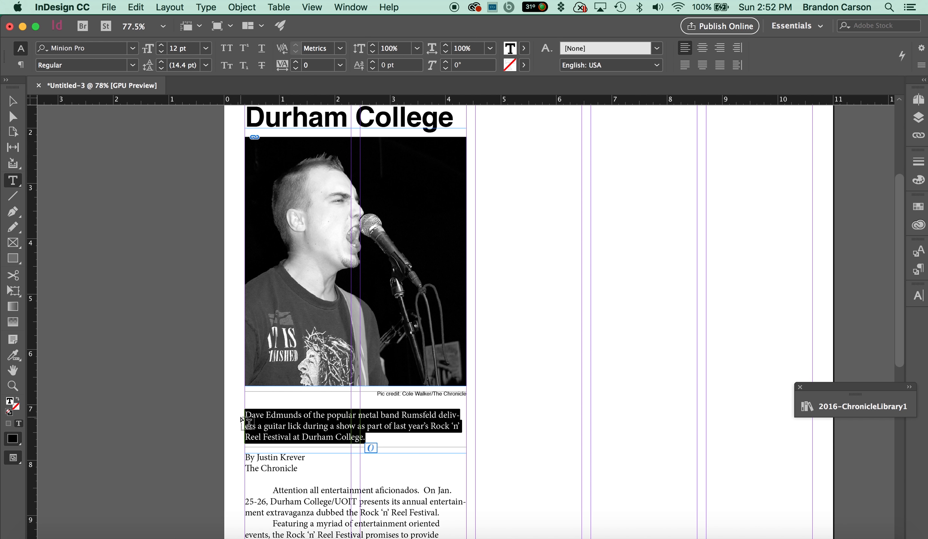
pyautogui.click(94, 46)
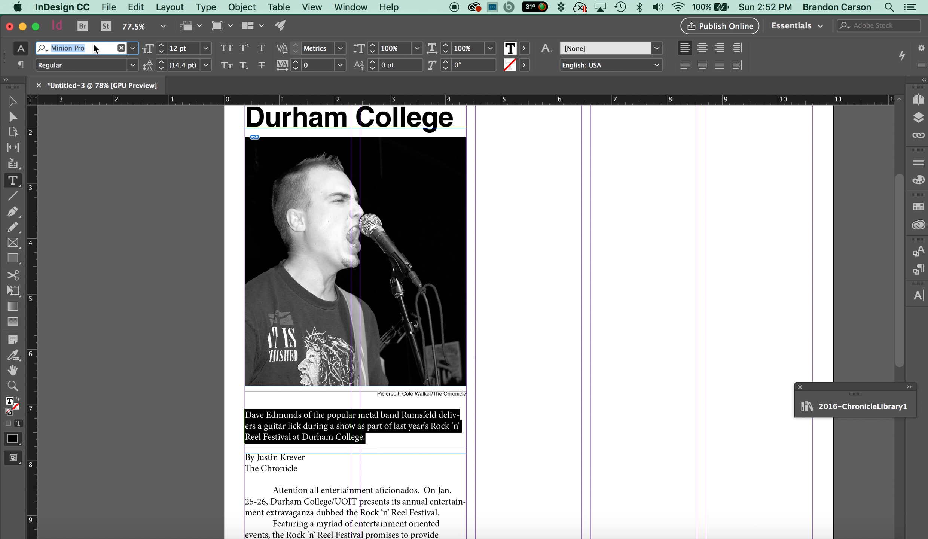
pyautogui.write('basket')
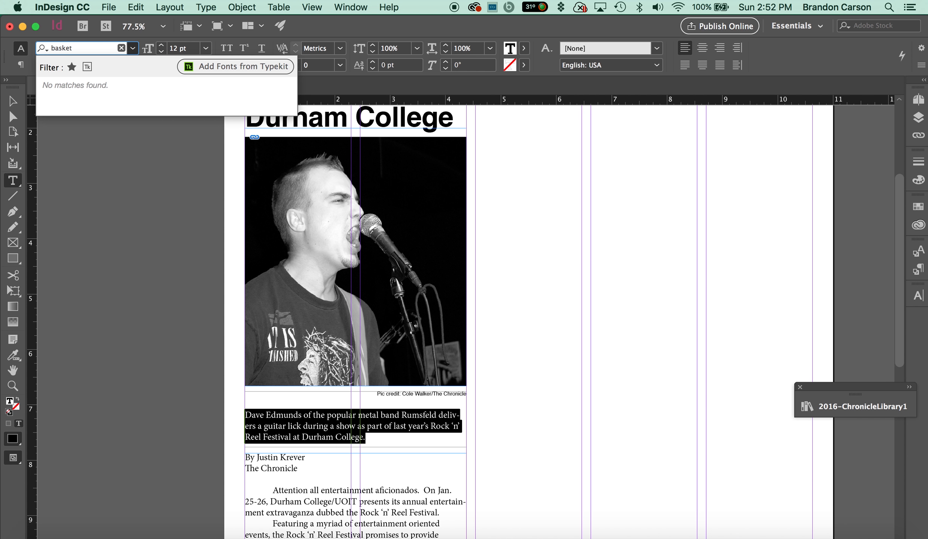
pyautogui.press('BackSpace')
pyautogui.write('r')
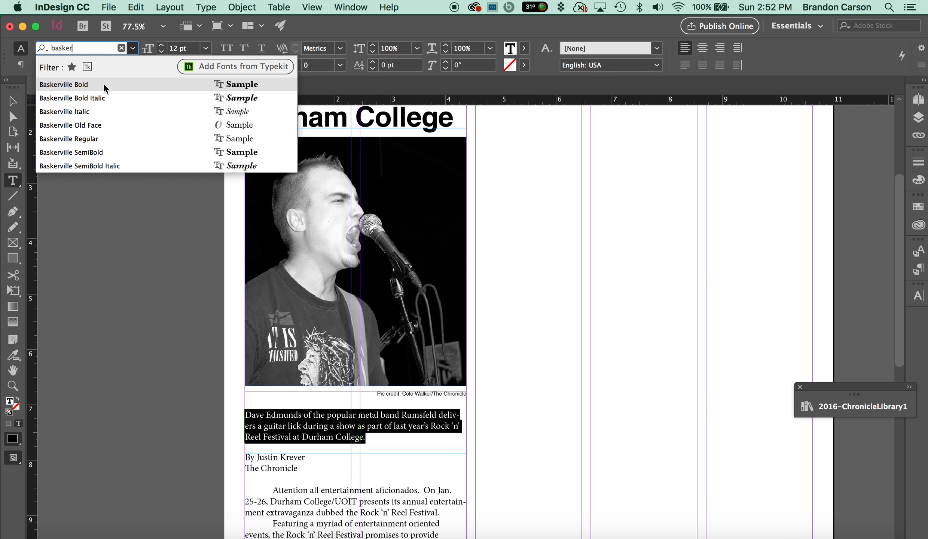
pyautogui.click(102, 152)
pyautogui.click(205, 49)
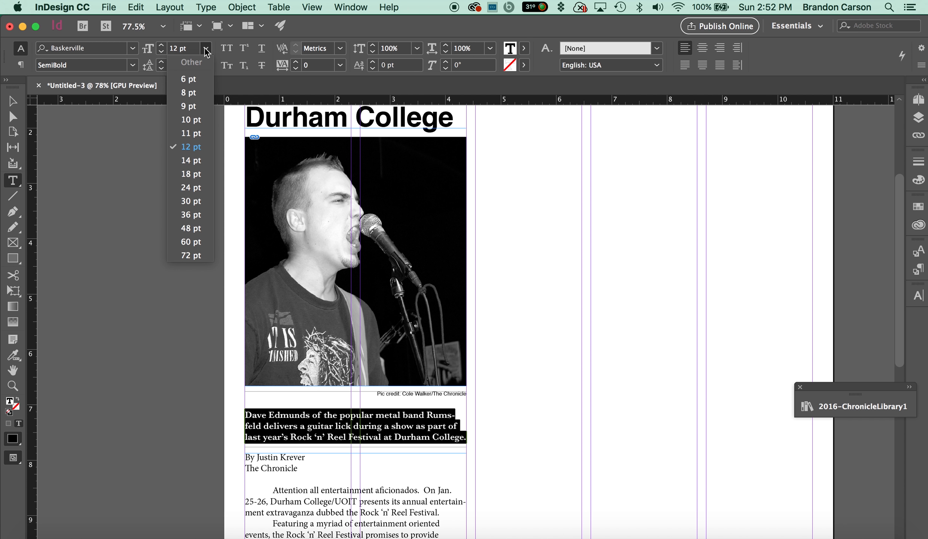
pyautogui.click(198, 118)
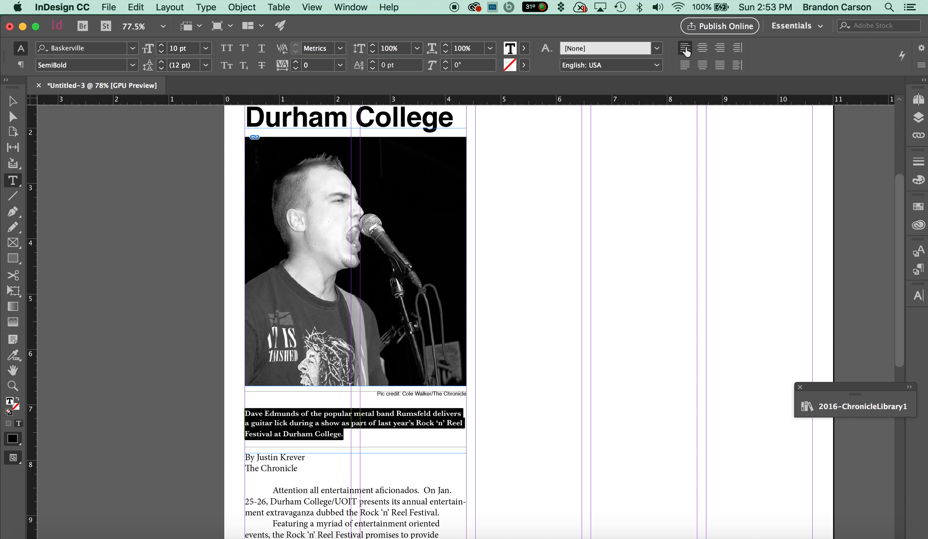
pyautogui.click(340, 422)
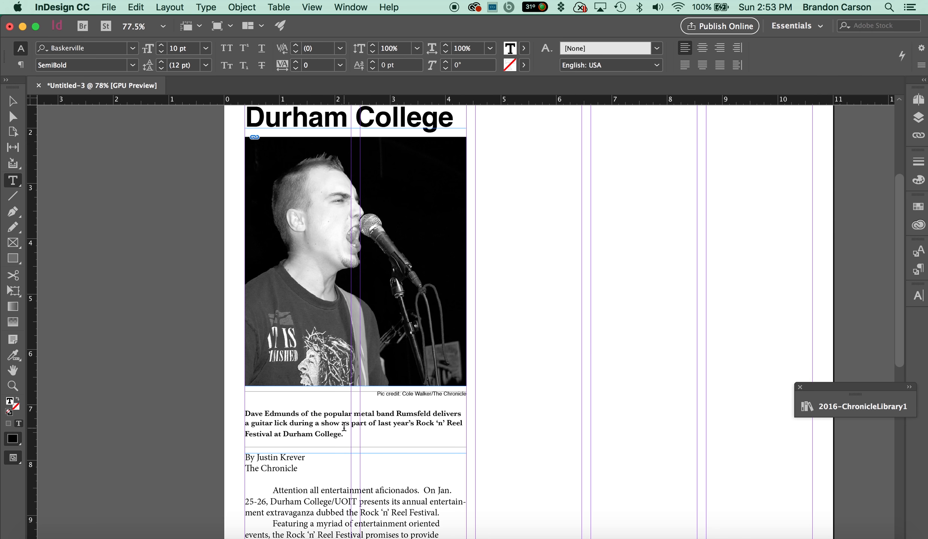
# Step: Shorten the cutline frame from its lower edge to 0.88 in high and deselect it
pyautogui.press('Escape')
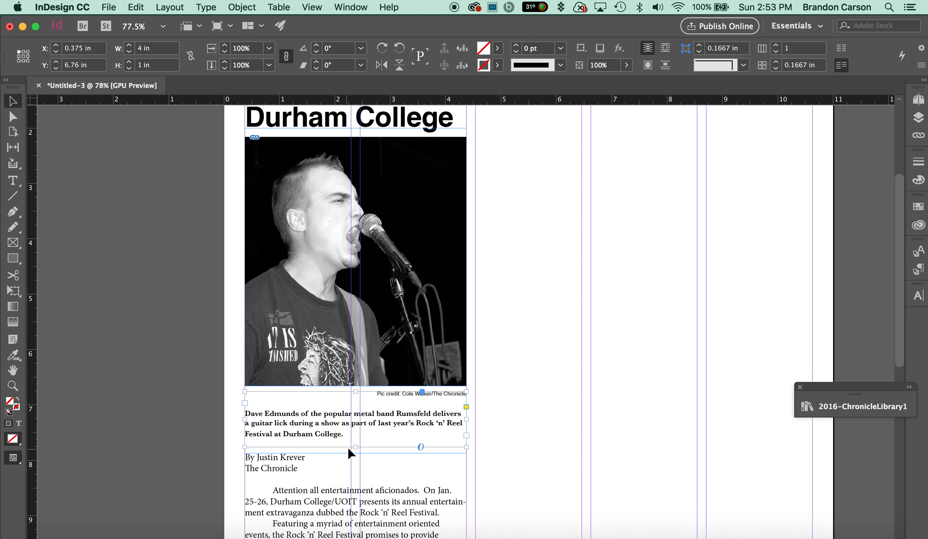
pyautogui.moveTo(358, 446); pyautogui.dragTo(358, 440)
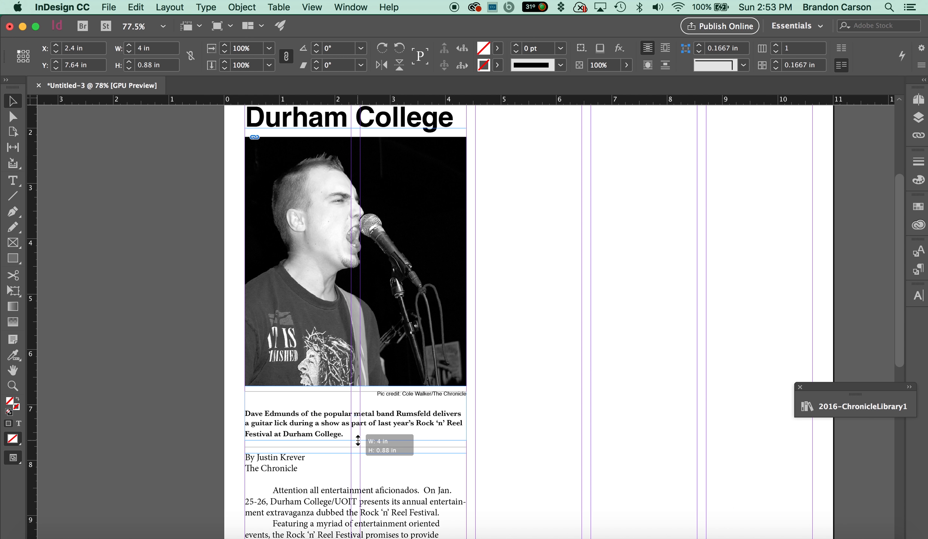
pyautogui.click(196, 439)
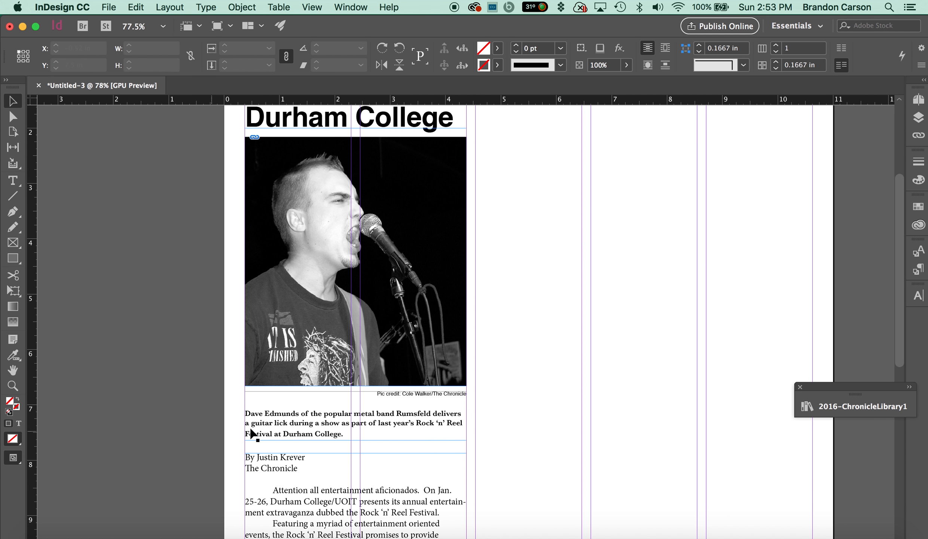
# Step: Nudge the cutline frame up closer to the photo, to about Y 6.73 in
pyautogui.click(376, 401)
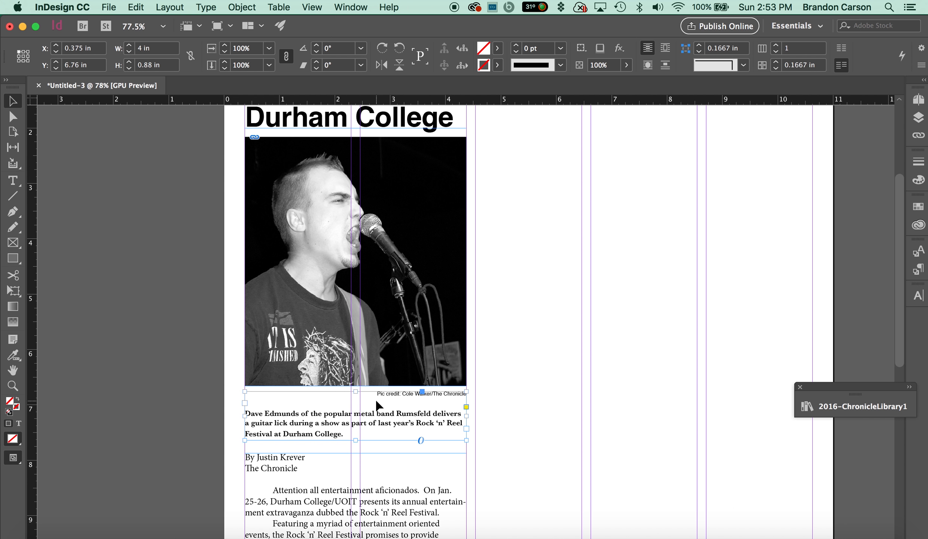
pyautogui.press('Up')
pyautogui.press('Up')
pyautogui.press('Up')
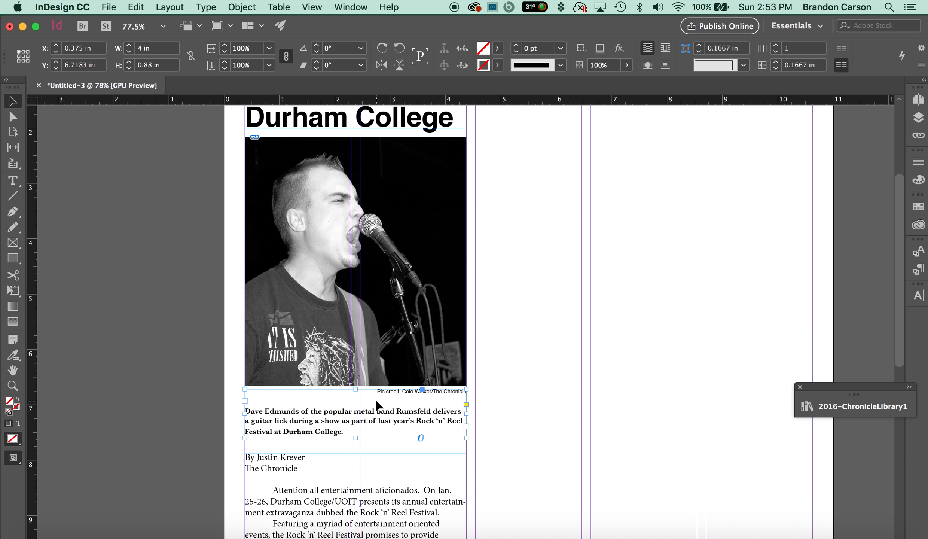
pyautogui.press('Down')
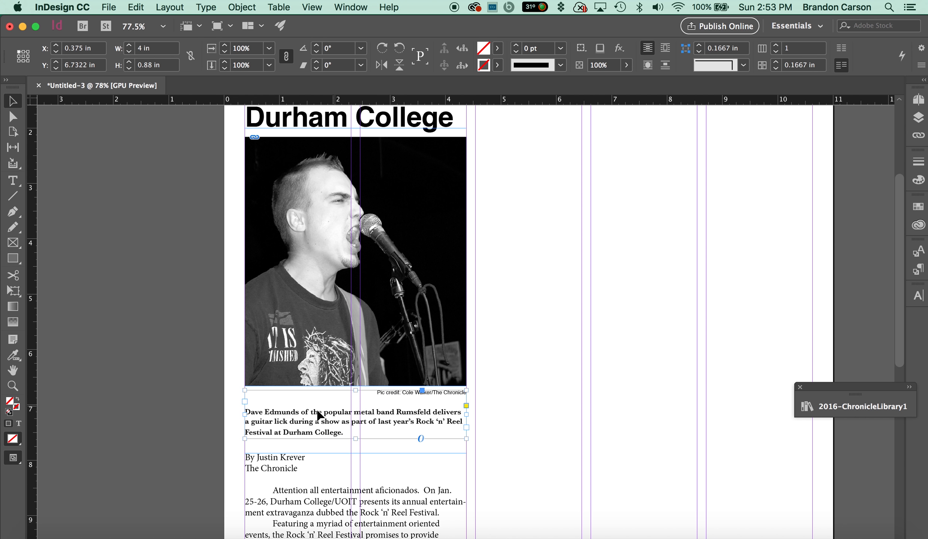
# Step: Nudge the story text frame up closer beneath the cutline, to about Y 7.72 in
pyautogui.click(215, 418)
pyautogui.scroll(-5, 288, 378)
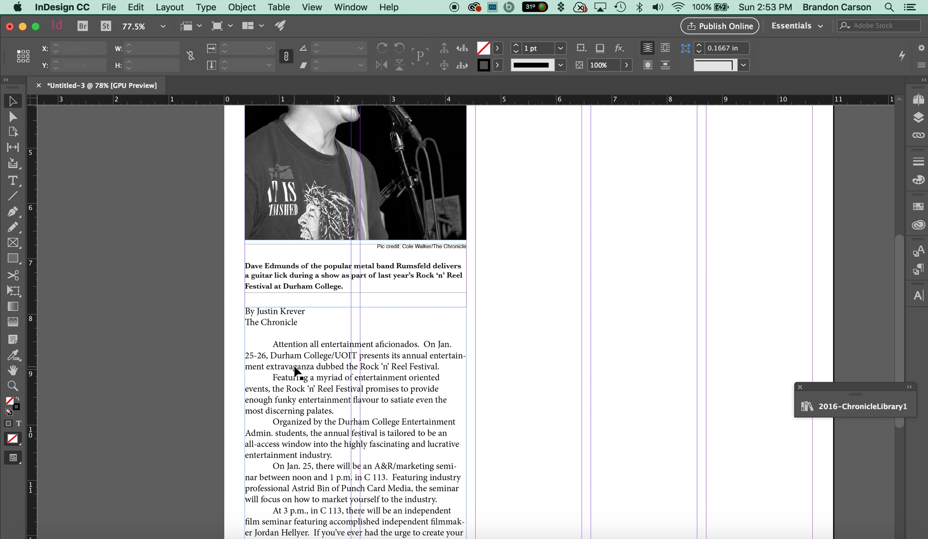
pyautogui.click(290, 377)
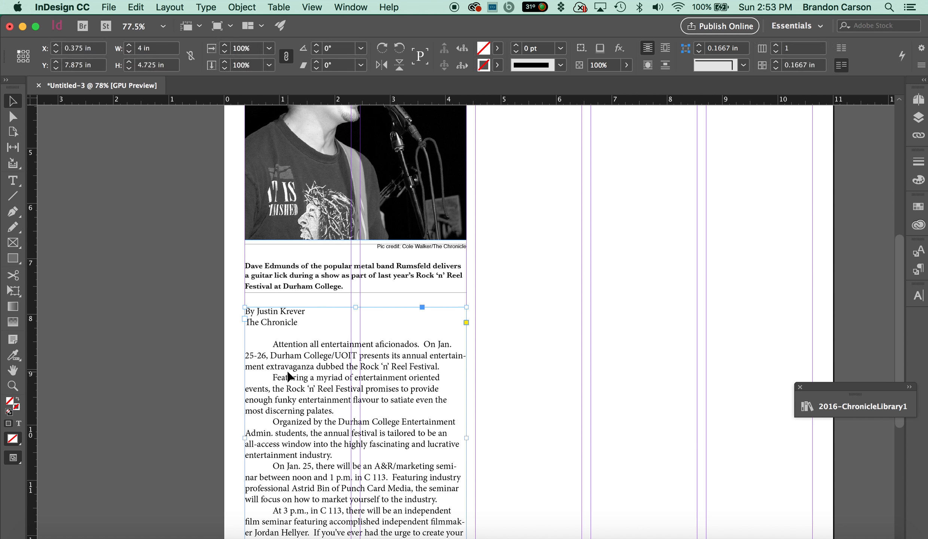
pyautogui.scroll(-4, 316, 338)
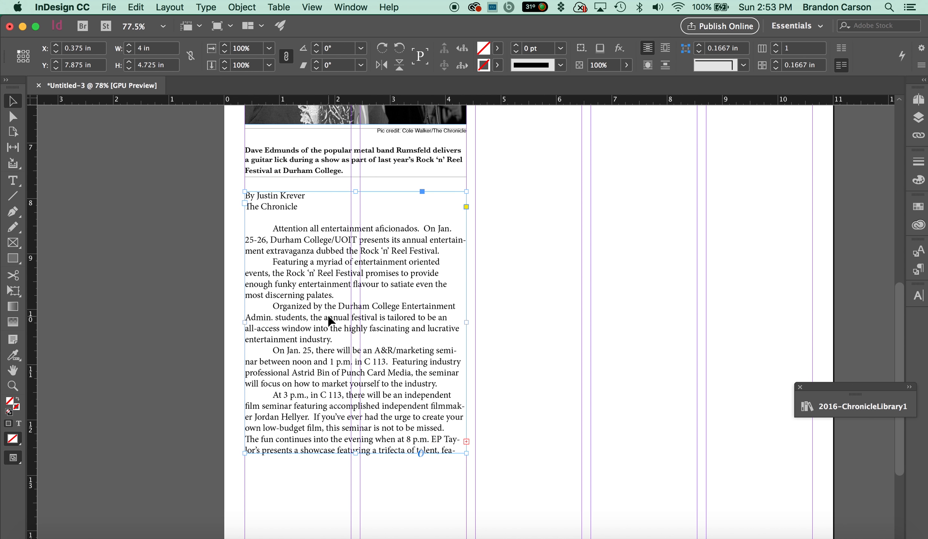
pyautogui.press('Up')
pyautogui.press('Up')
pyautogui.press('Up')
pyautogui.press('Up')
pyautogui.press('Up')
pyautogui.press('Up')
pyautogui.press('Up')
pyautogui.press('Up')
pyautogui.press('Up')
pyautogui.press('Up')
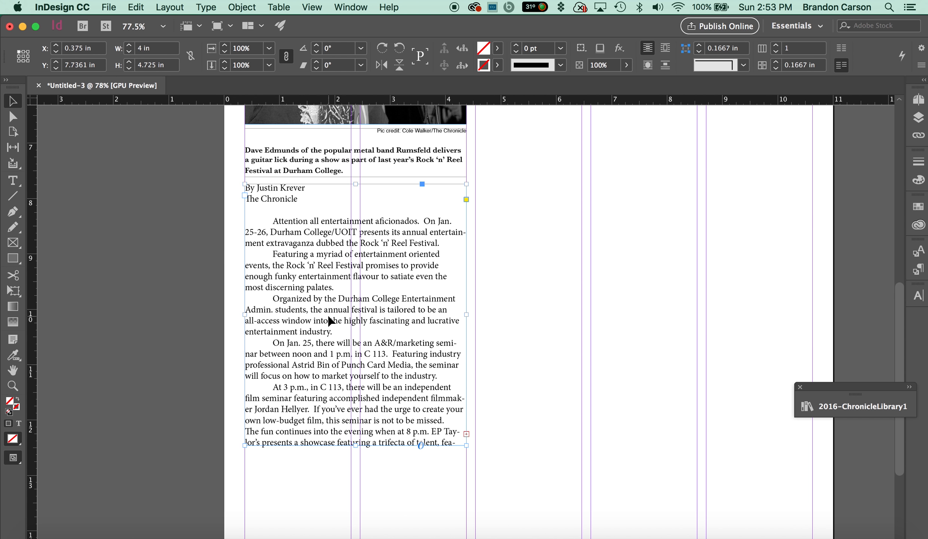
pyautogui.press('Up')
pyautogui.press('Up')
pyautogui.press('Up')
pyautogui.press('Up')
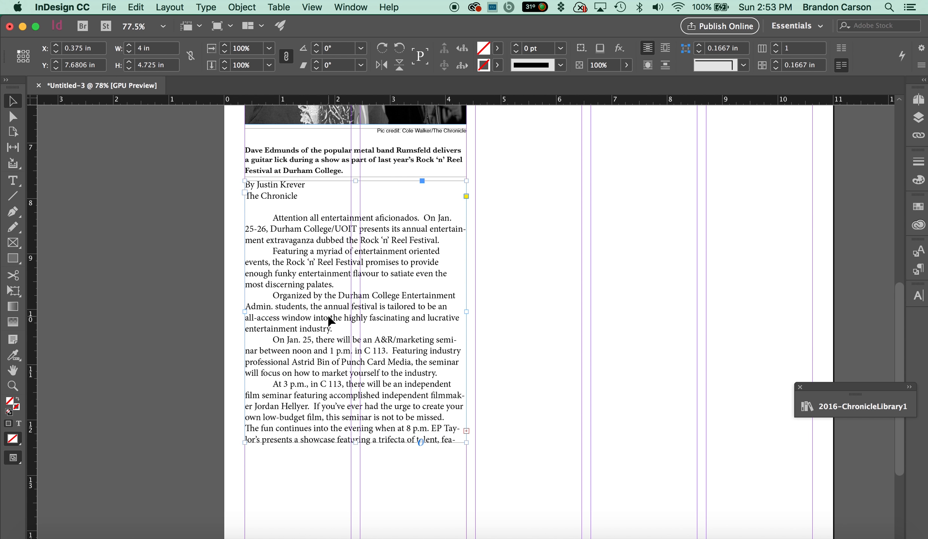
pyautogui.press('Down')
pyautogui.press('Down')
pyautogui.press('Down')
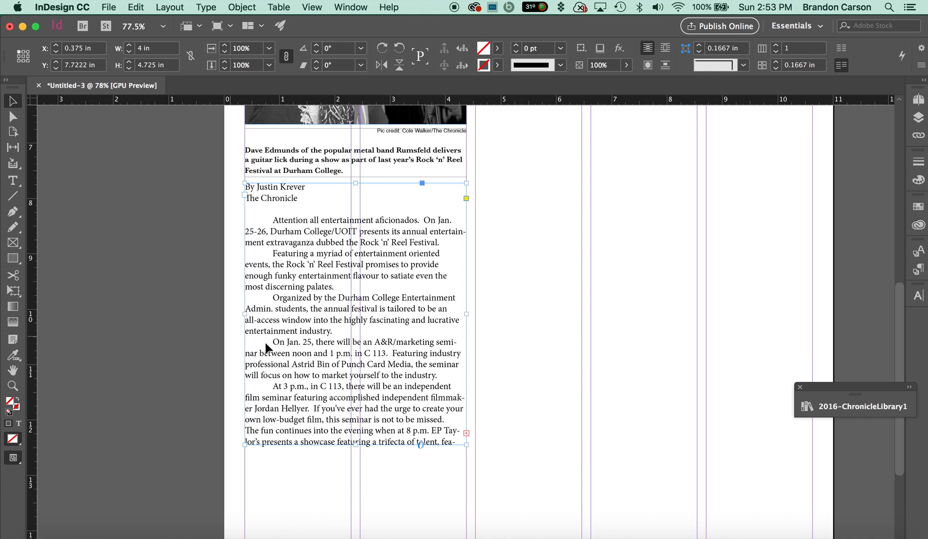
# Step: Extend the story frame's lower edge to the page's bottom margin, about 8.78 in high, and deselect it
pyautogui.scroll(-5, 311, 362)
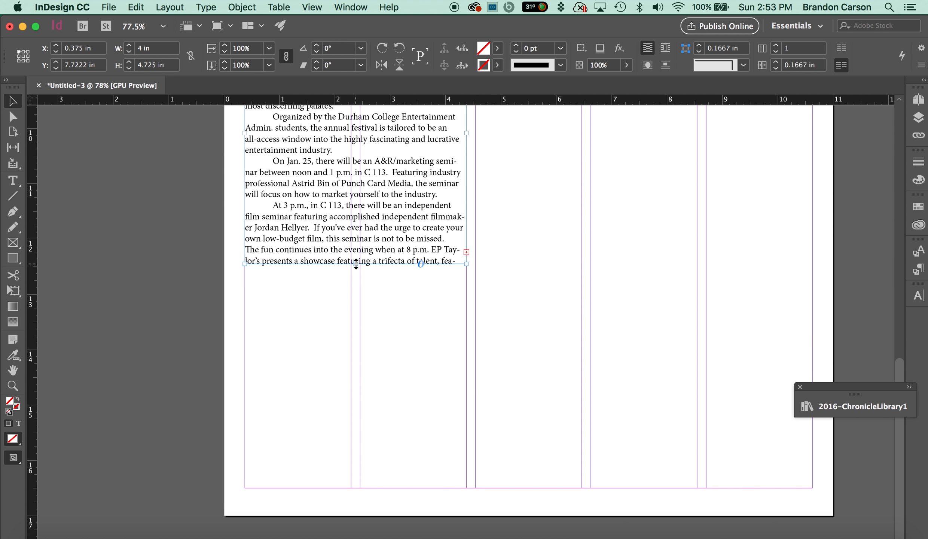
pyautogui.moveTo(356, 264); pyautogui.dragTo(370, 488)
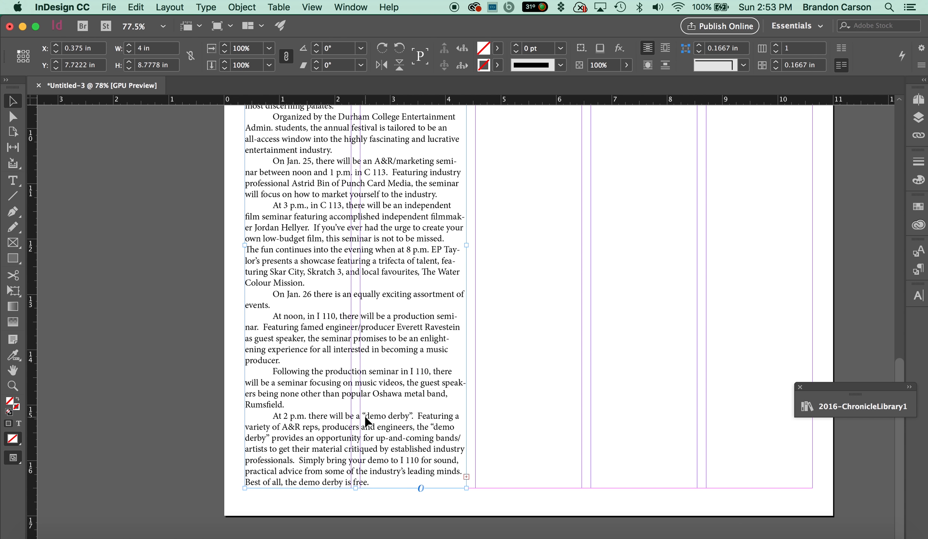
pyautogui.scroll(10, 366, 421)
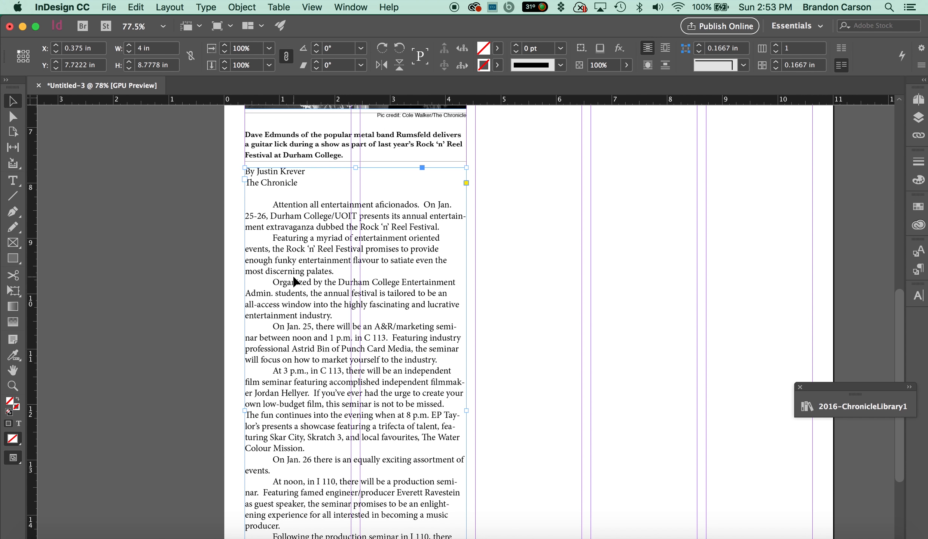
pyautogui.click(522, 224)
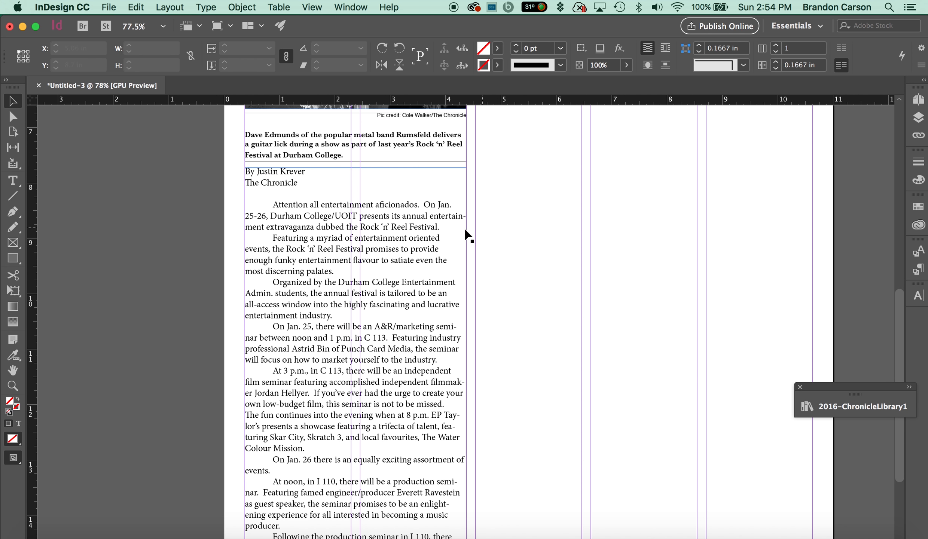
# Step: Set the story text frame to two columns through Text Frame Options, keeping the 0.1667 in gutter
pyautogui.click(341, 232)
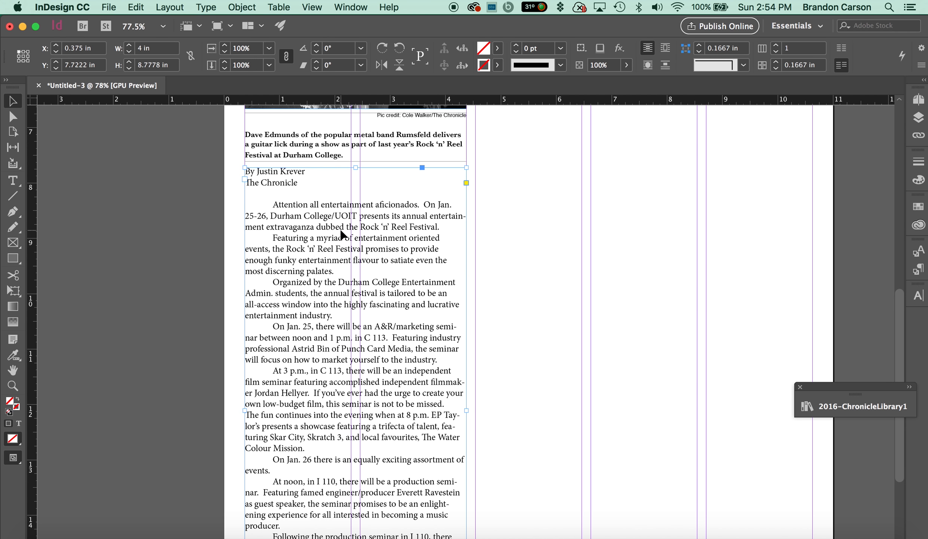
pyautogui.rightClick(342, 234)
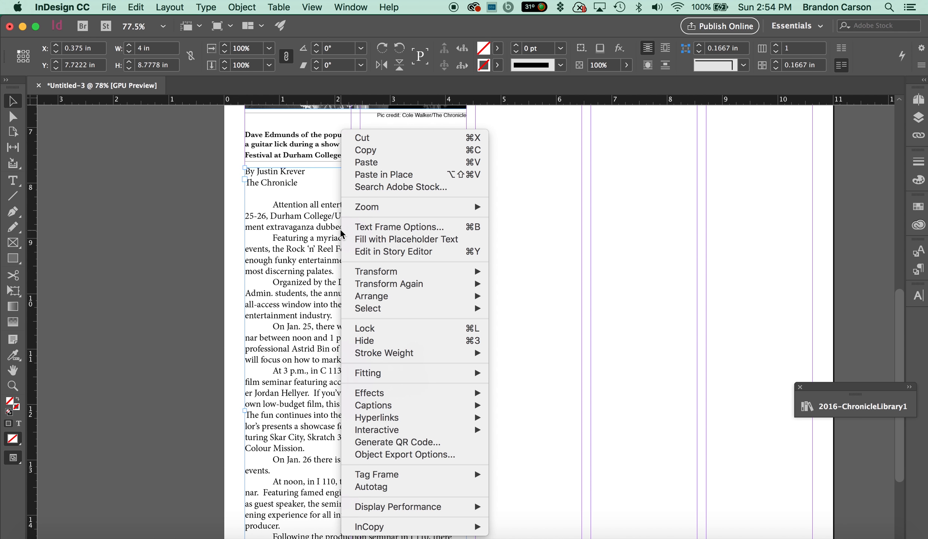
pyautogui.click(360, 227)
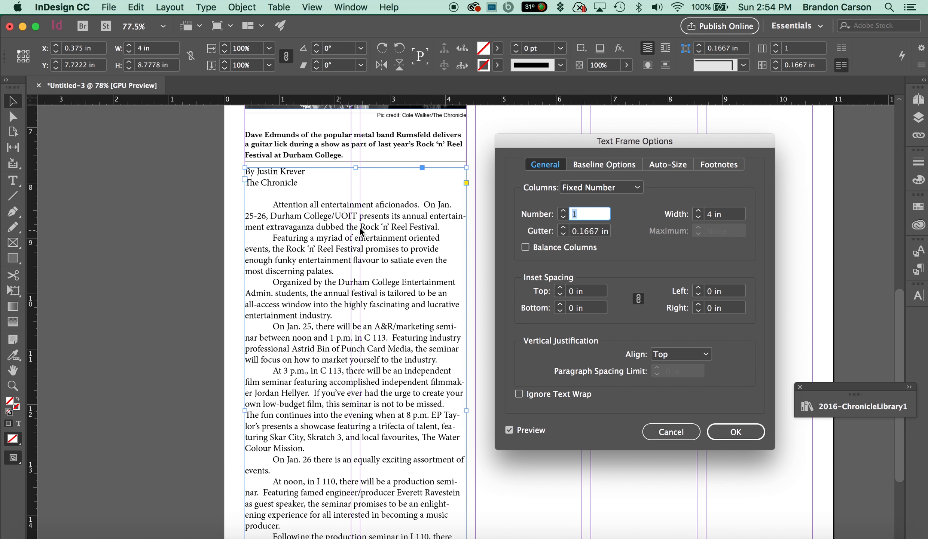
pyautogui.click(562, 210)
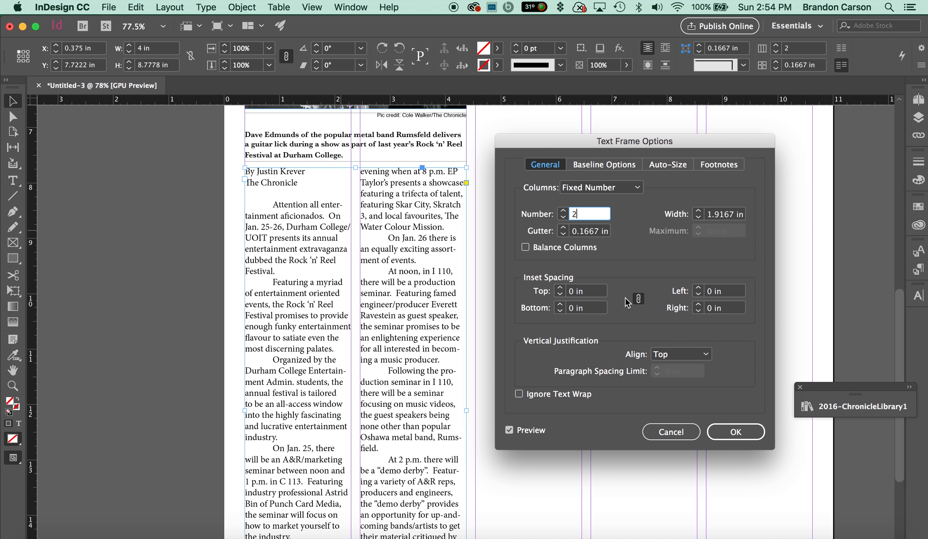
pyautogui.click(735, 431)
# Step: Format the byline's reporter name line in Helvetica Bold with 12 pt leading
pyautogui.scroll(-5, 407, 310)
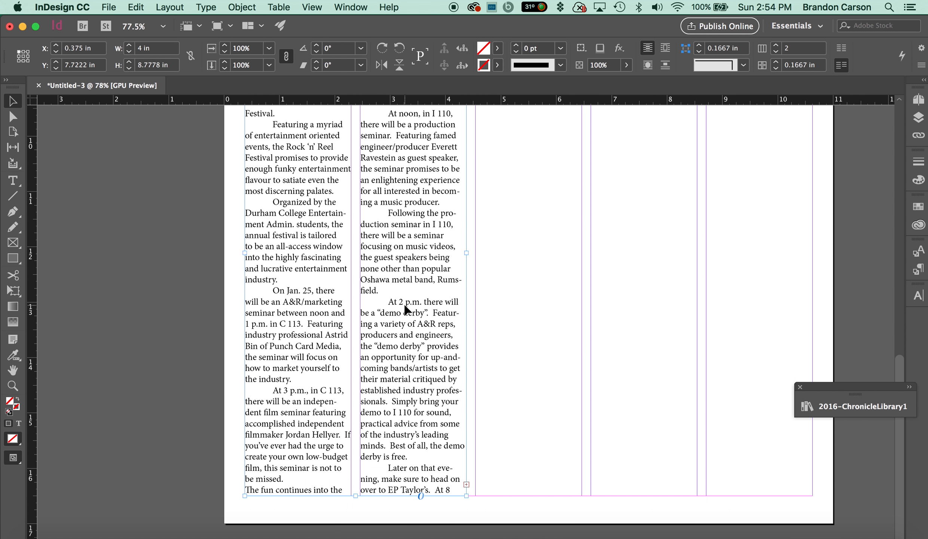
pyautogui.scroll(1, 407, 310)
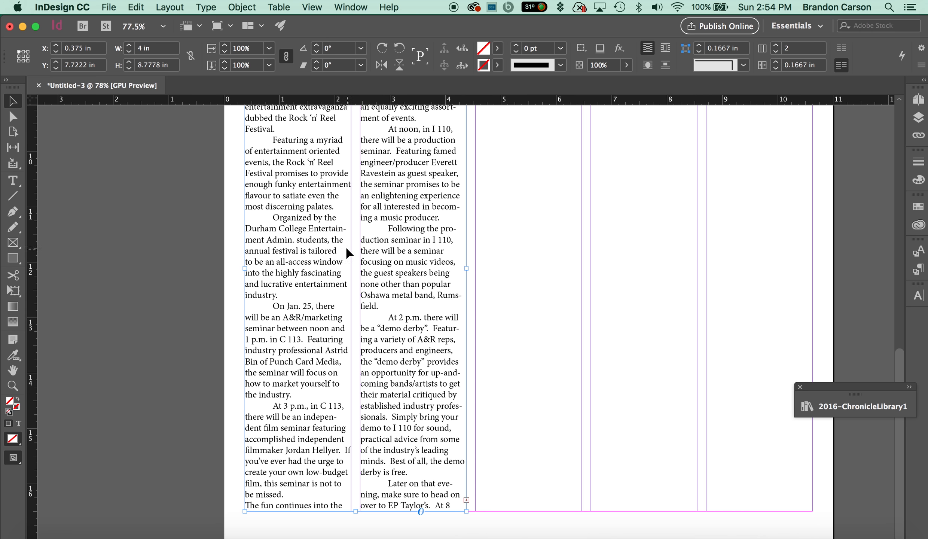
pyautogui.scroll(6, 313, 247)
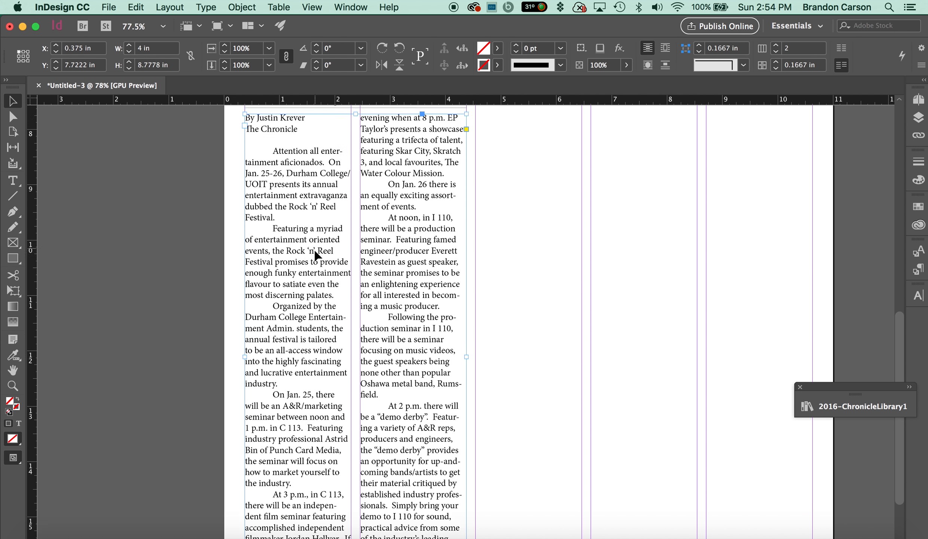
pyautogui.doubleClick(313, 256)
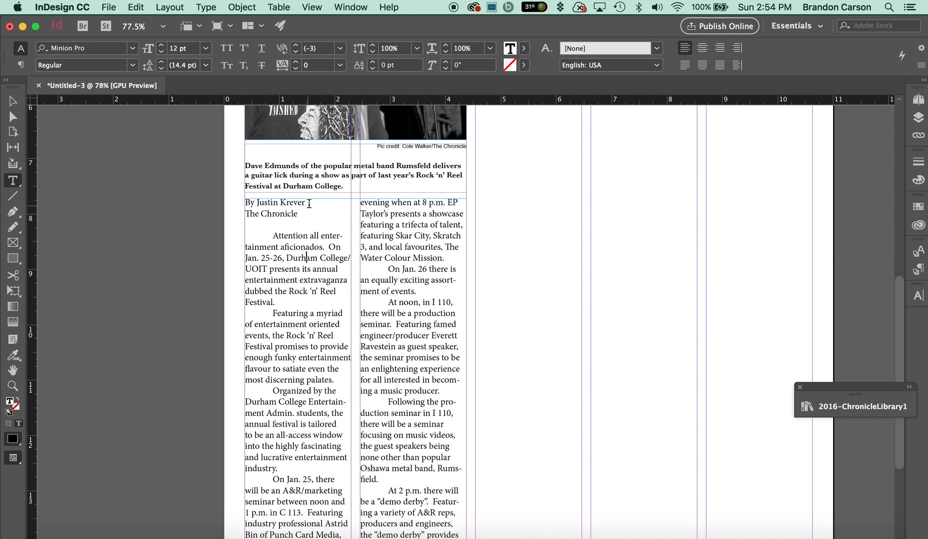
pyautogui.moveTo(307, 204); pyautogui.dragTo(243, 204)
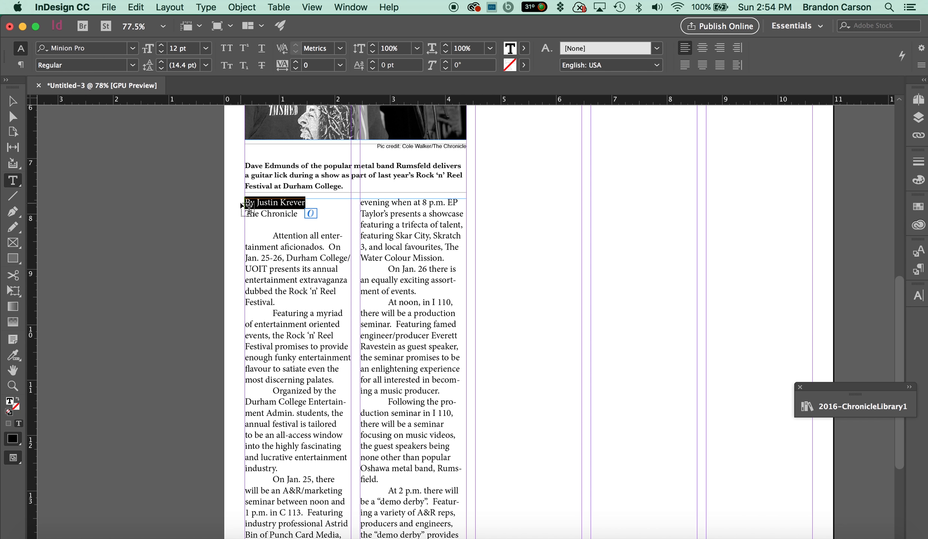
pyautogui.click(134, 50)
pyautogui.write('hel')
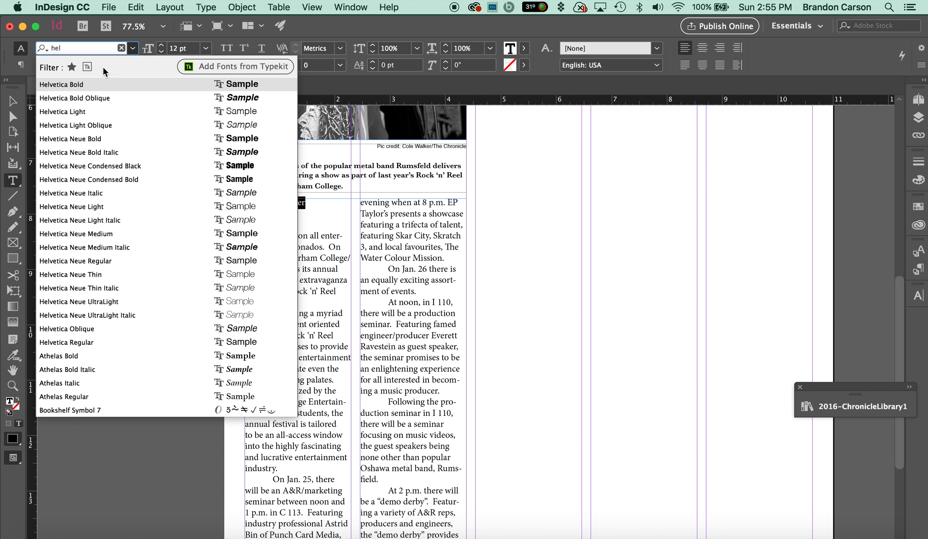
pyautogui.click(89, 81)
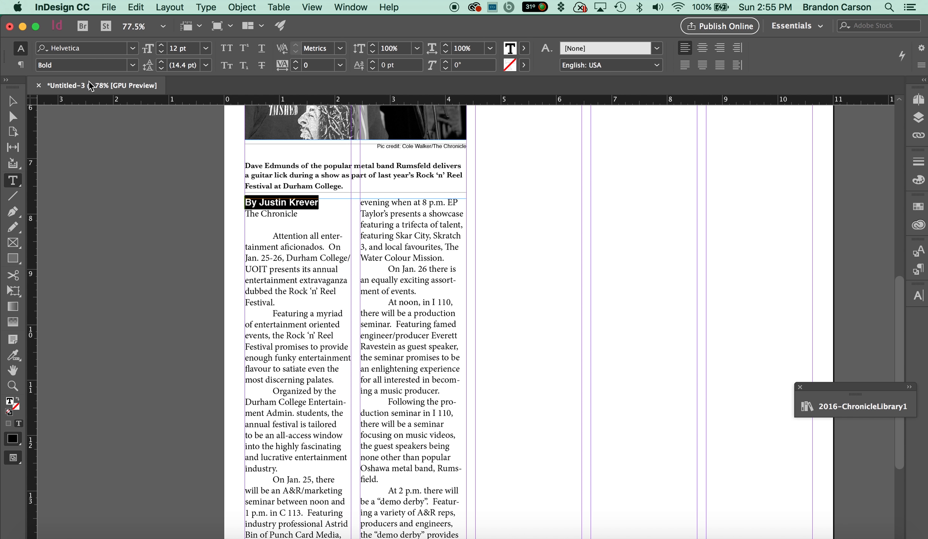
pyautogui.click(201, 66)
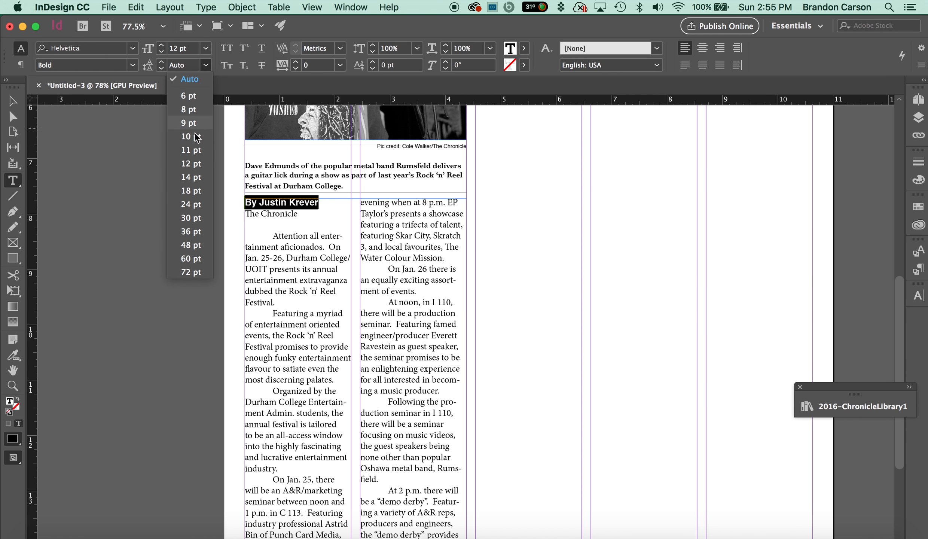
pyautogui.click(194, 164)
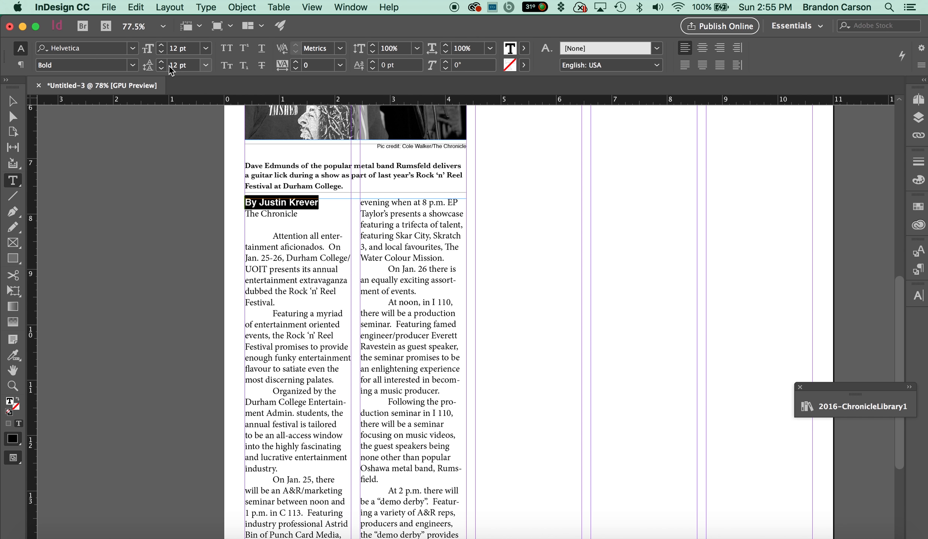
# Step: Format the "The Chronicle" line under the byline in Helvetica Light at 10 pt
pyautogui.moveTo(304, 214); pyautogui.dragTo(231, 217)
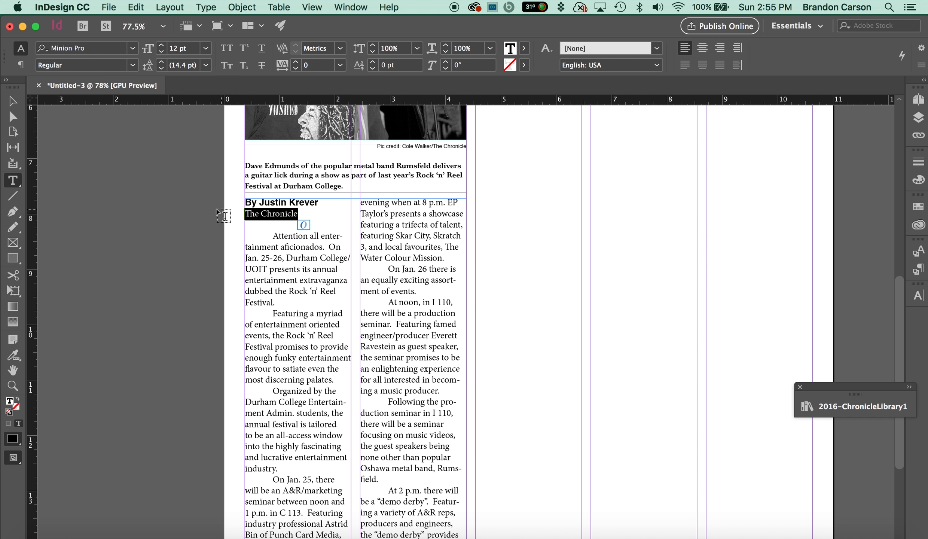
pyautogui.click(100, 49)
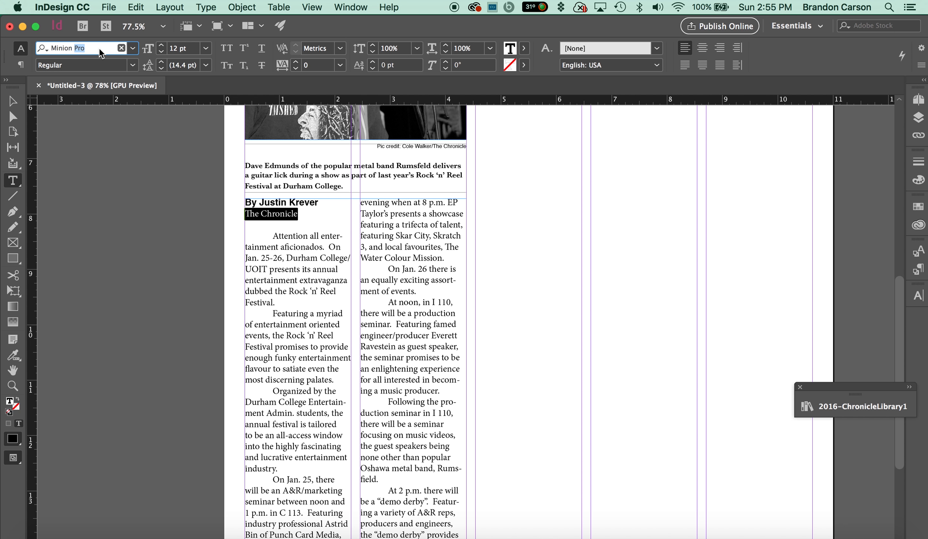
pyautogui.tripleClick(82, 50)
pyautogui.write('helve')
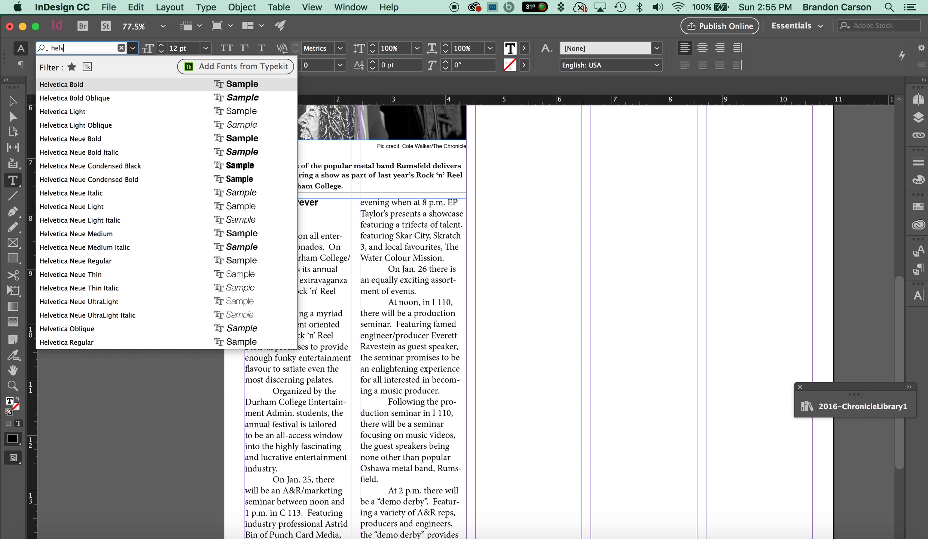
pyautogui.click(83, 112)
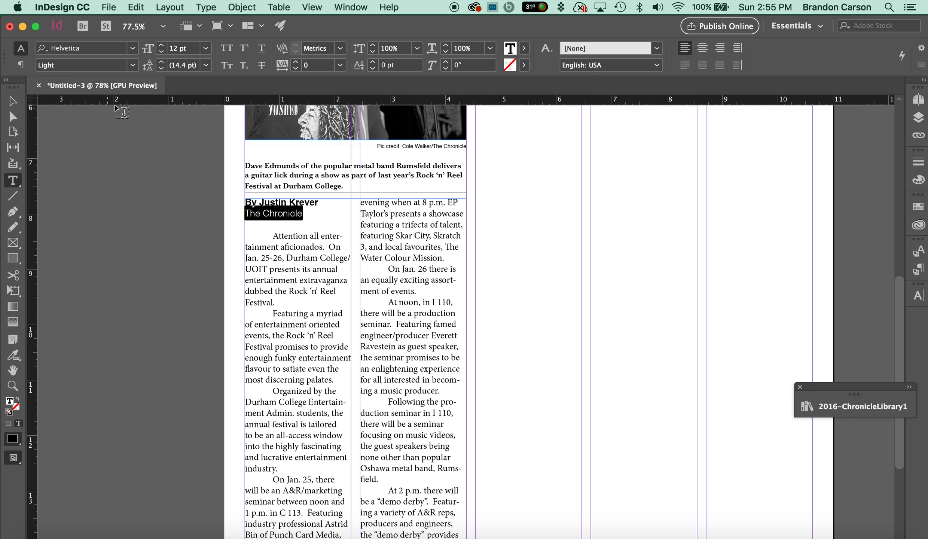
pyautogui.click(206, 48)
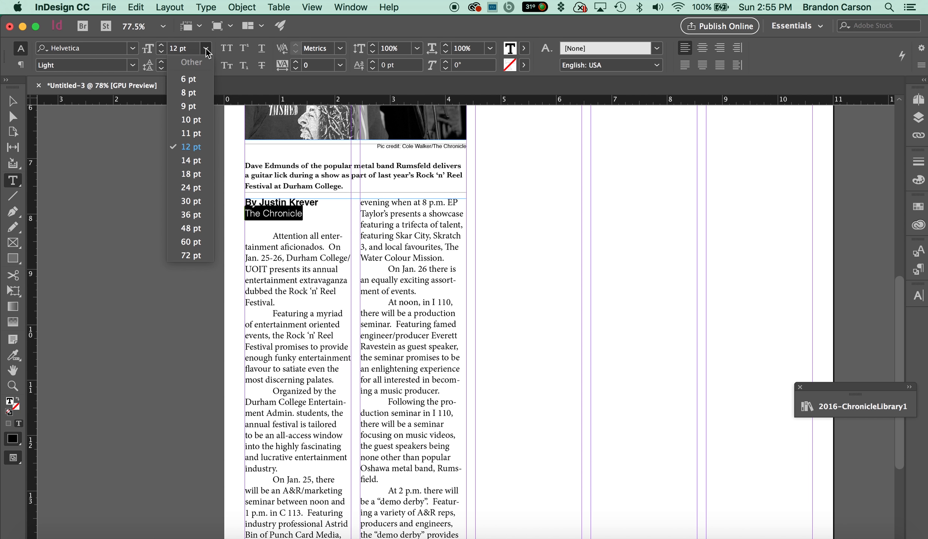
pyautogui.click(202, 120)
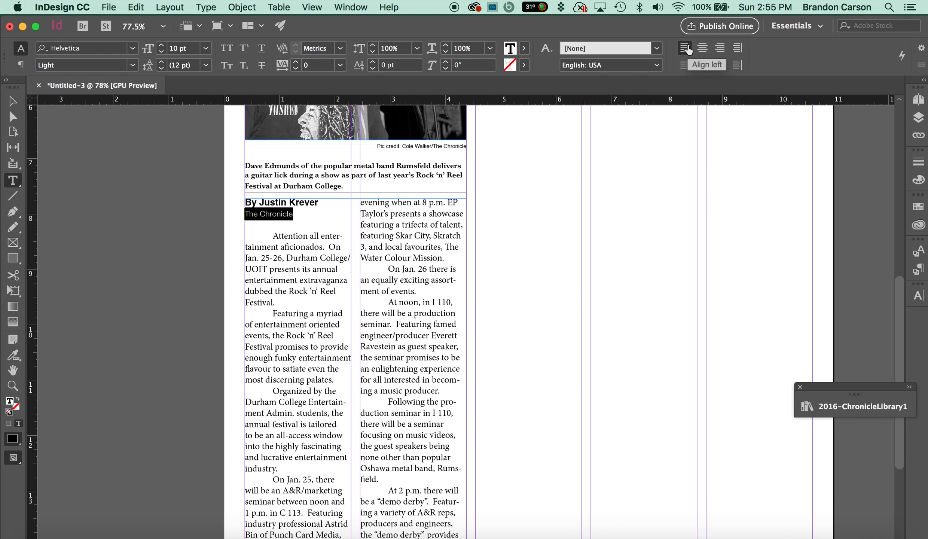
pyautogui.click(293, 244)
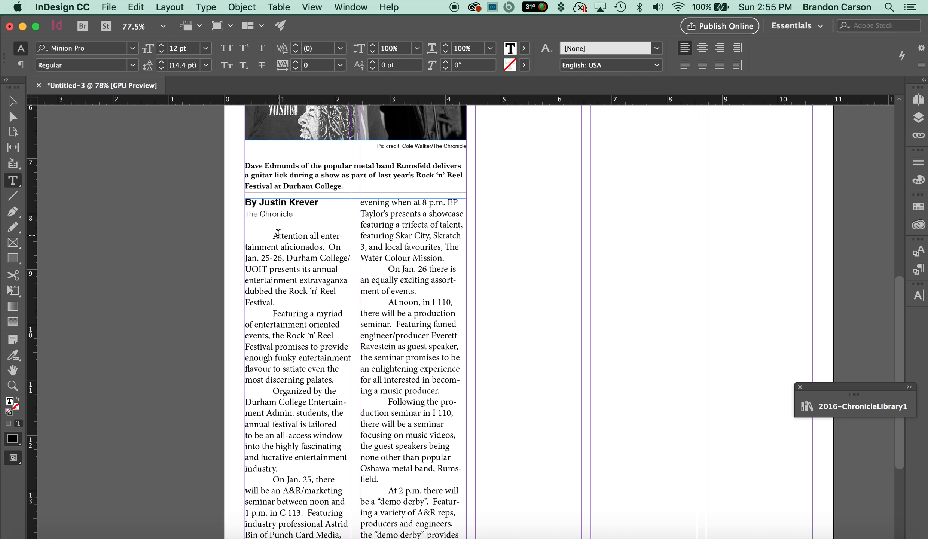
pyautogui.moveTo(273, 235); pyautogui.dragTo(281, 240)
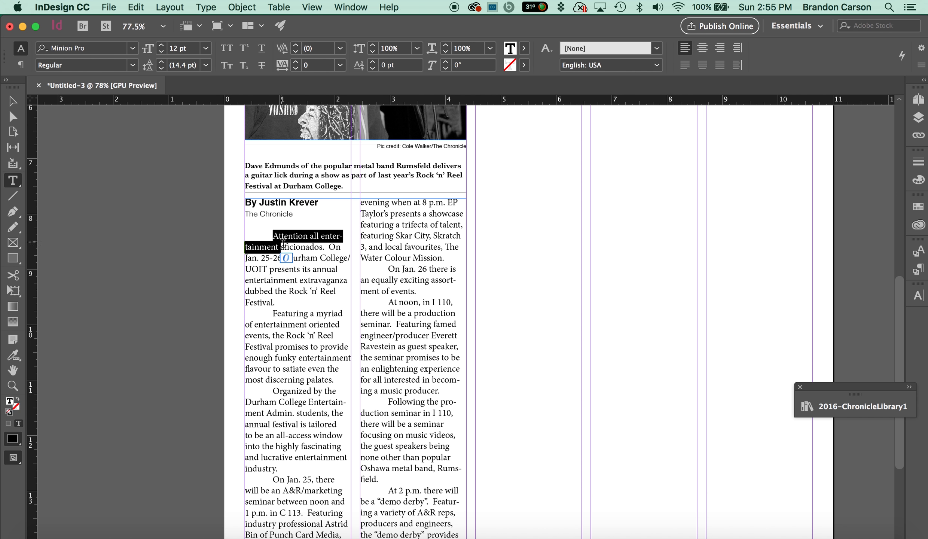
pyautogui.click(286, 254)
pyautogui.click(290, 243)
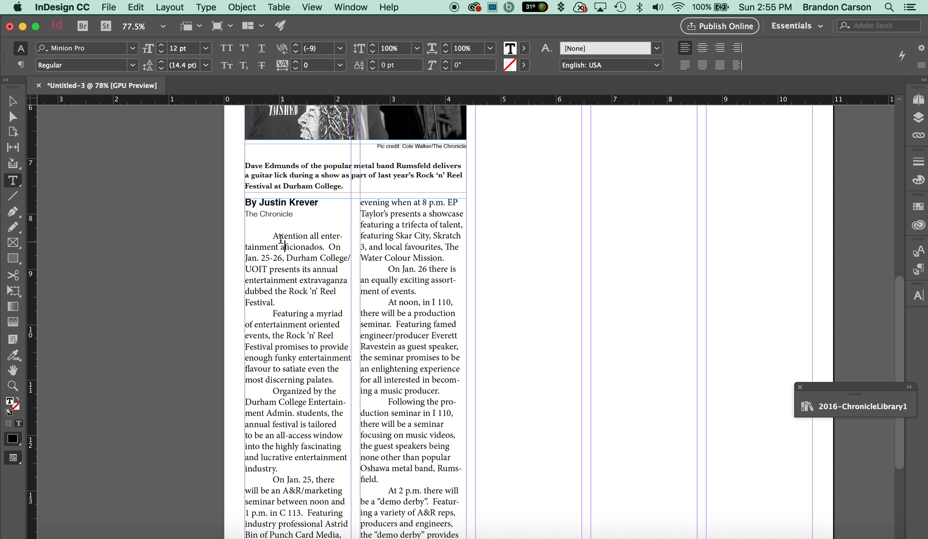
# Step: Set the story's body text across both columns, starting at "Attention all entertainment aficionados", in Baskerville Regular
pyautogui.moveTo(273, 235); pyautogui.dragTo(482, 514)
pyautogui.scroll(5, 464, 385)
pyautogui.scroll(3, 464, 385)
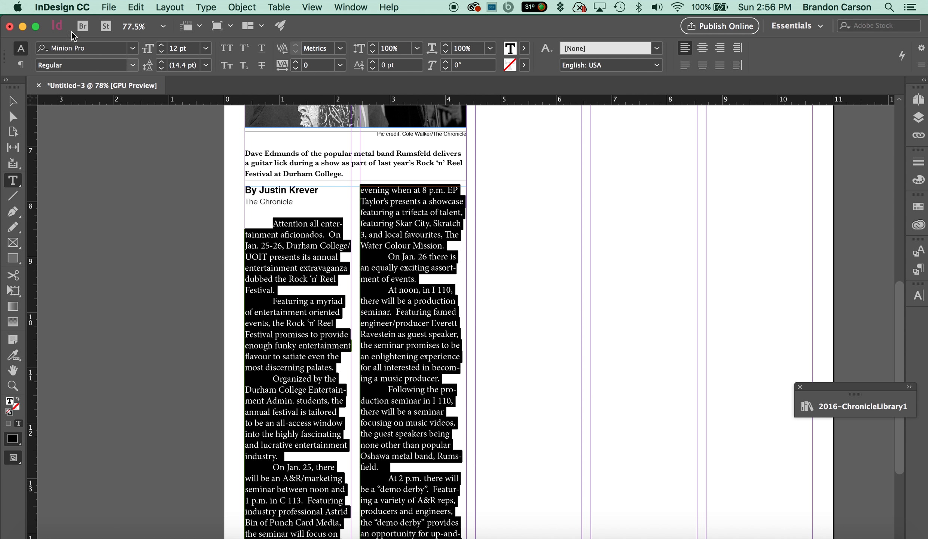
pyautogui.click(93, 49)
pyautogui.write('bask')
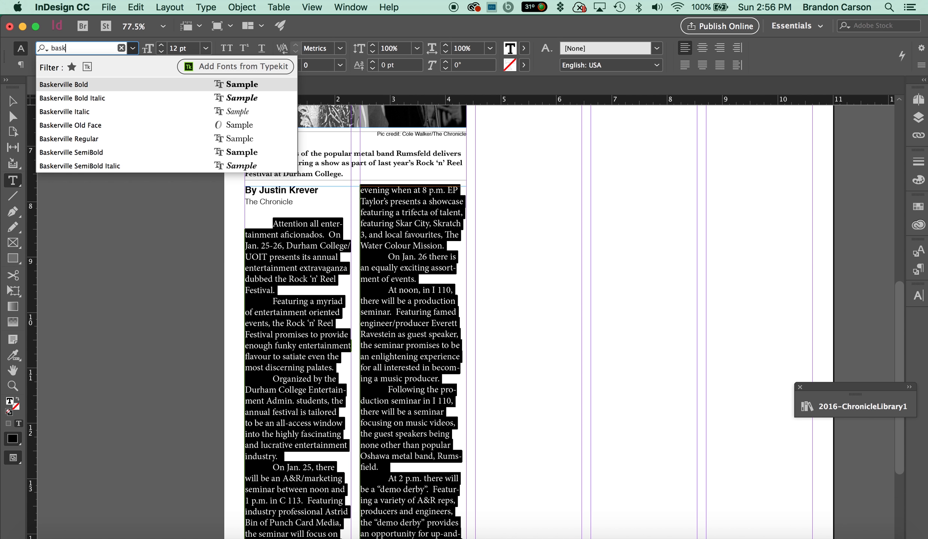
pyautogui.click(94, 138)
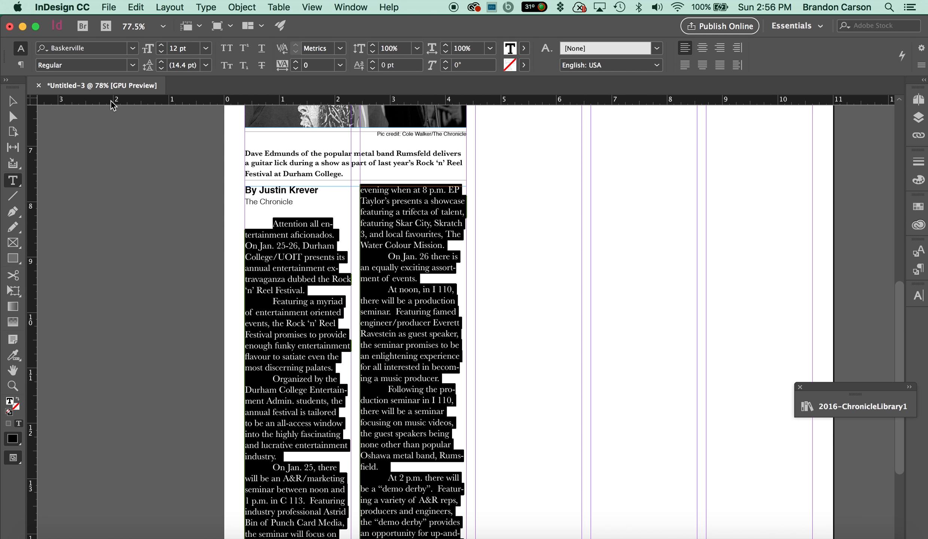
# Step: Set the selected body text of the two-column story to 10 pt
pyautogui.click(206, 48)
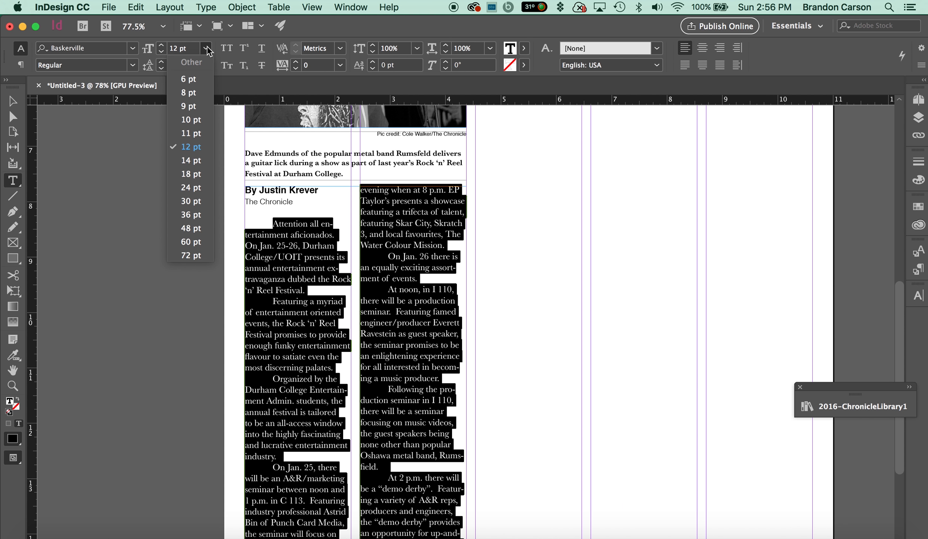
pyautogui.click(190, 119)
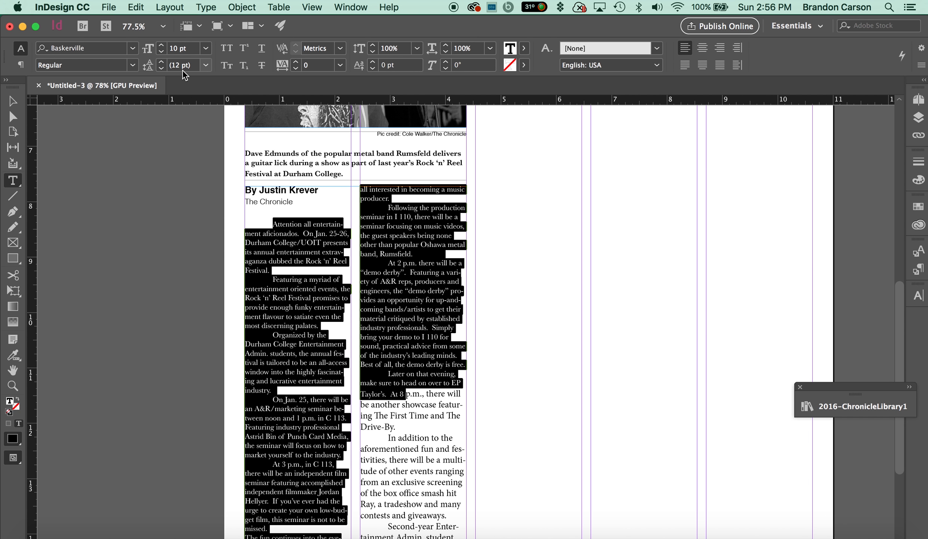
pyautogui.scroll(-5, 347, 253)
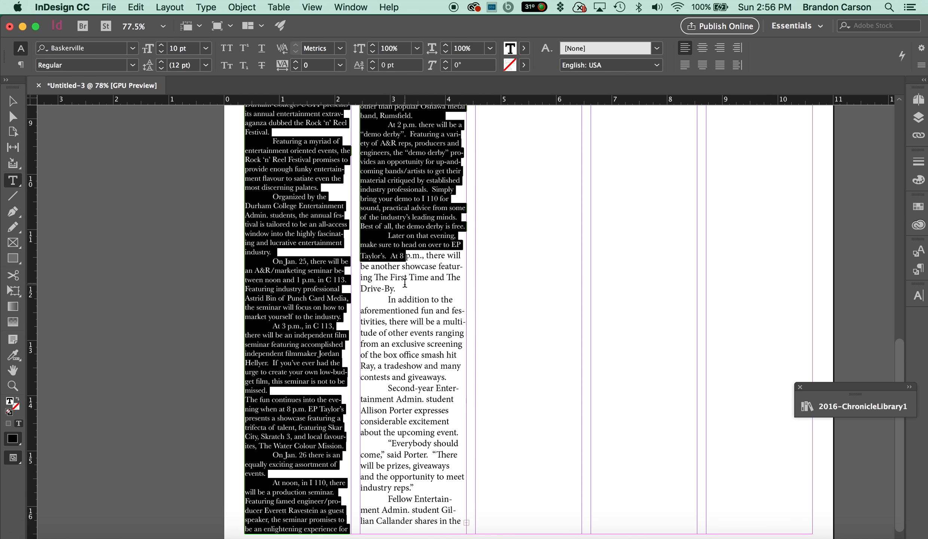
pyautogui.scroll(-2, 395, 273)
pyautogui.scroll(6, 397, 277)
pyautogui.scroll(-7, 400, 300)
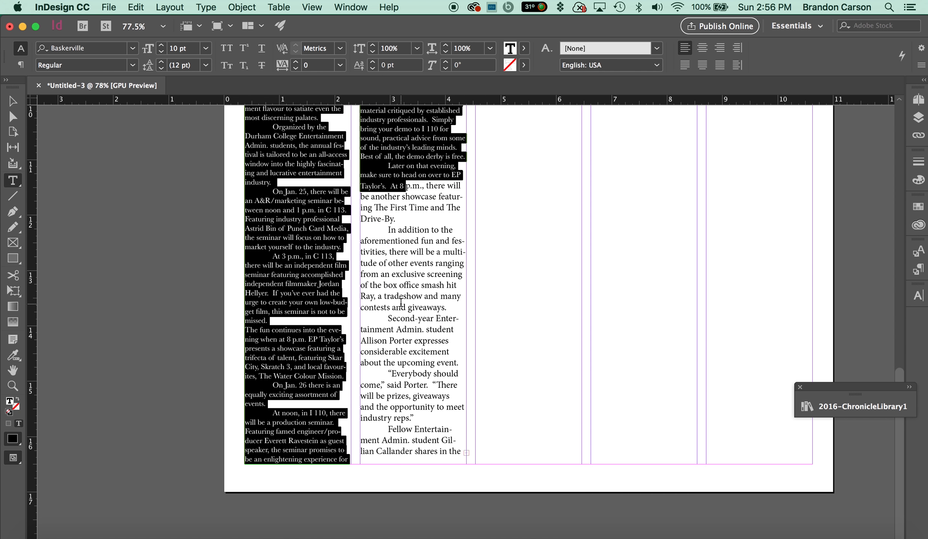
pyautogui.scroll(10, 422, 385)
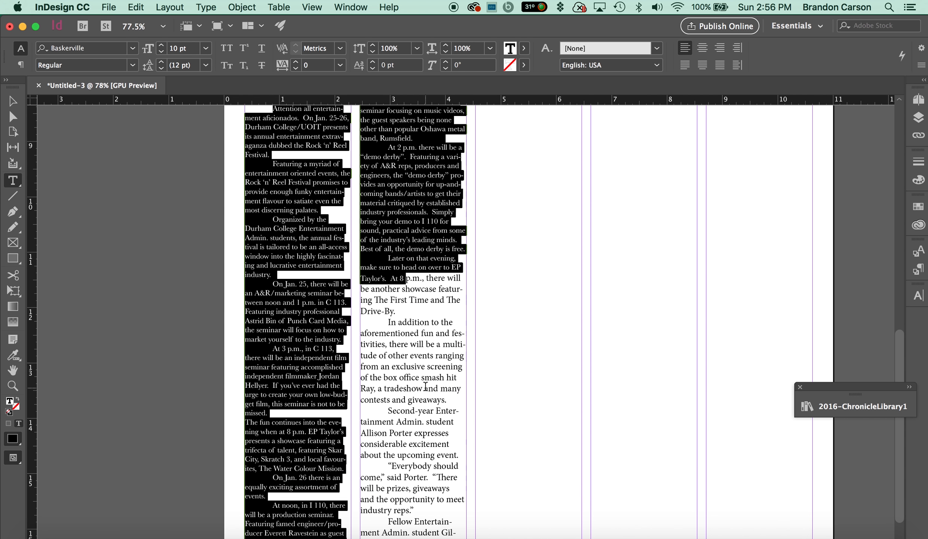
# Step: Select the entire two-column story, byline included, and set it in Baskerville Regular
pyautogui.click(288, 345)
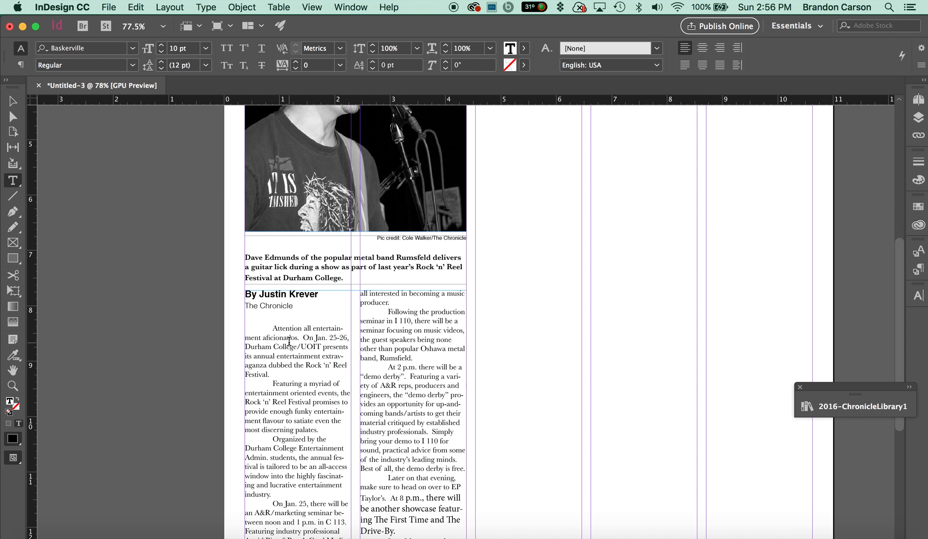
pyautogui.moveTo(287, 318); pyautogui.dragTo(299, 337)
pyautogui.click(302, 327)
pyautogui.press('super+a')
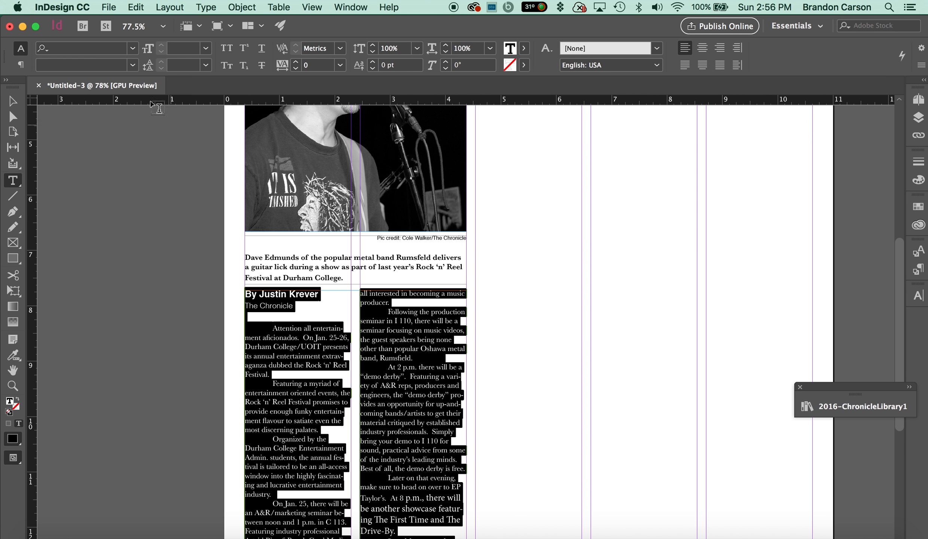
pyautogui.click(101, 46)
pyautogui.write('bask')
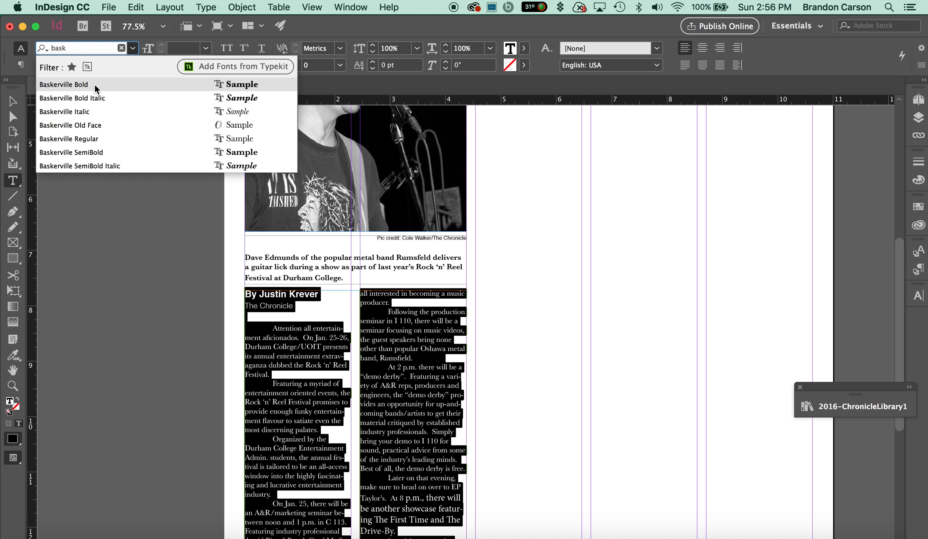
pyautogui.click(89, 139)
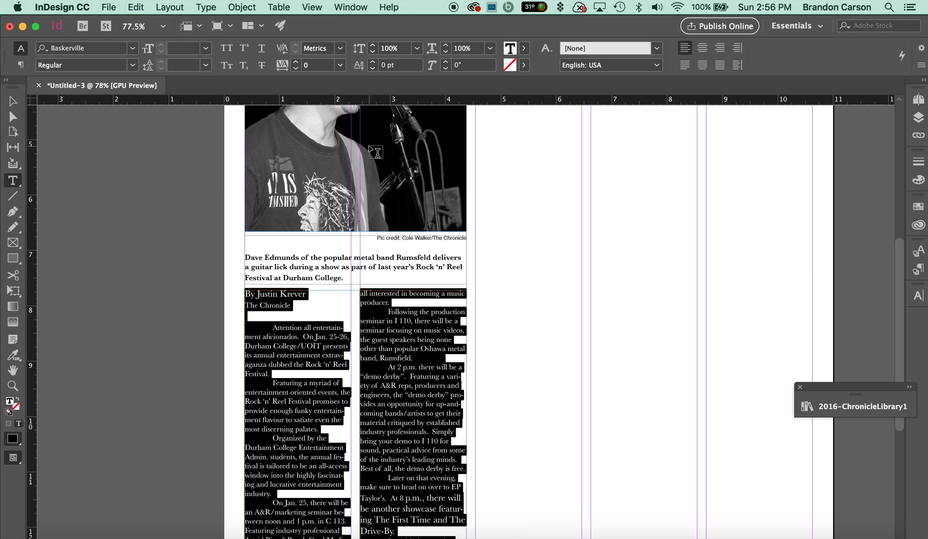
# Step: Set the whole story to 10 pt type with 12 pt leading
pyautogui.click(206, 48)
pyautogui.click(187, 118)
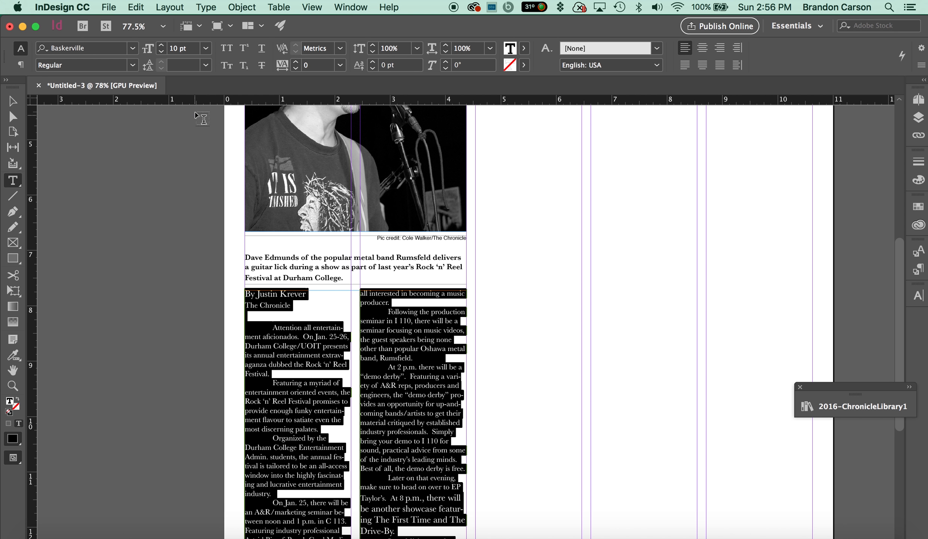
pyautogui.click(205, 67)
pyautogui.click(196, 161)
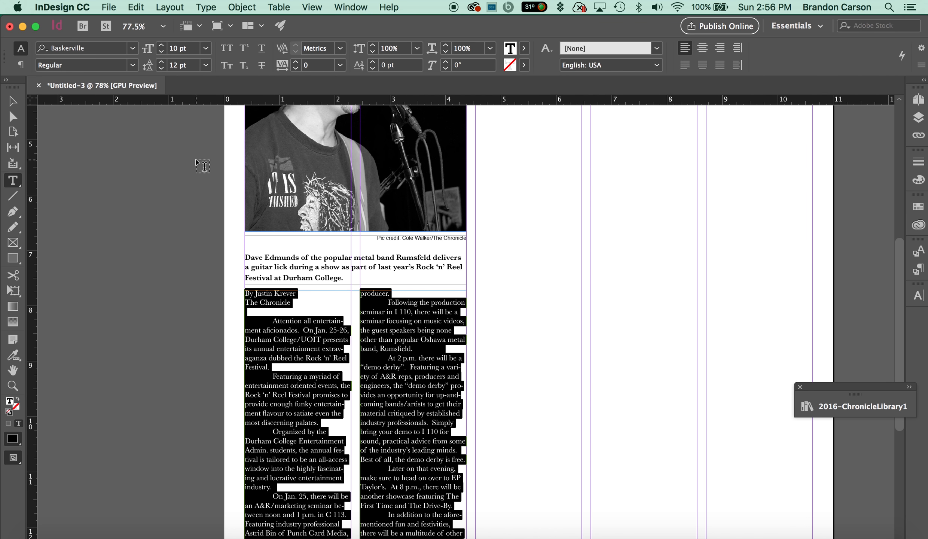
pyautogui.scroll(-8, 292, 230)
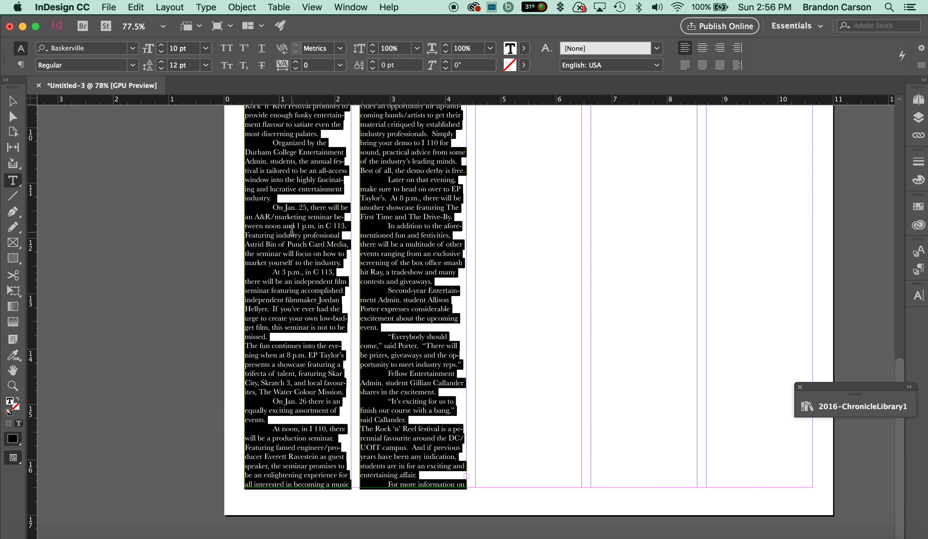
pyautogui.scroll(5, 292, 229)
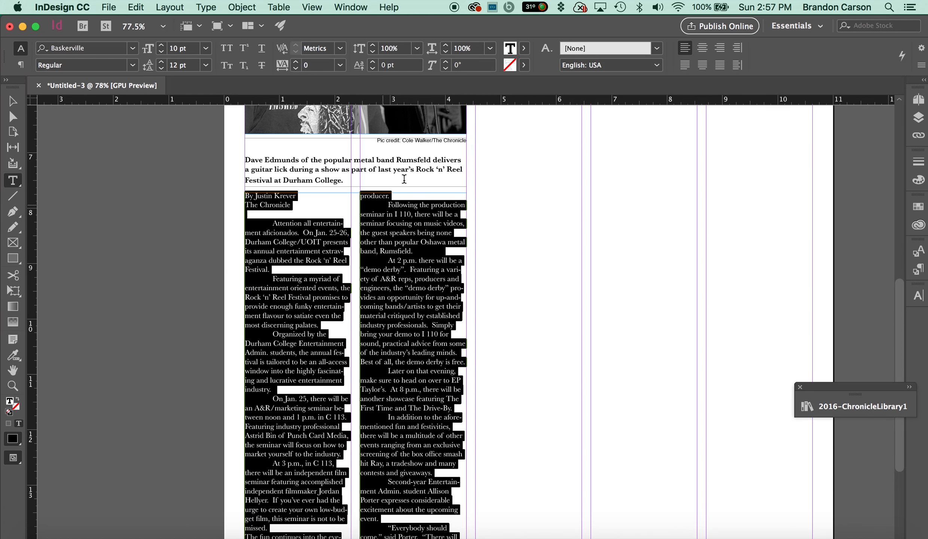
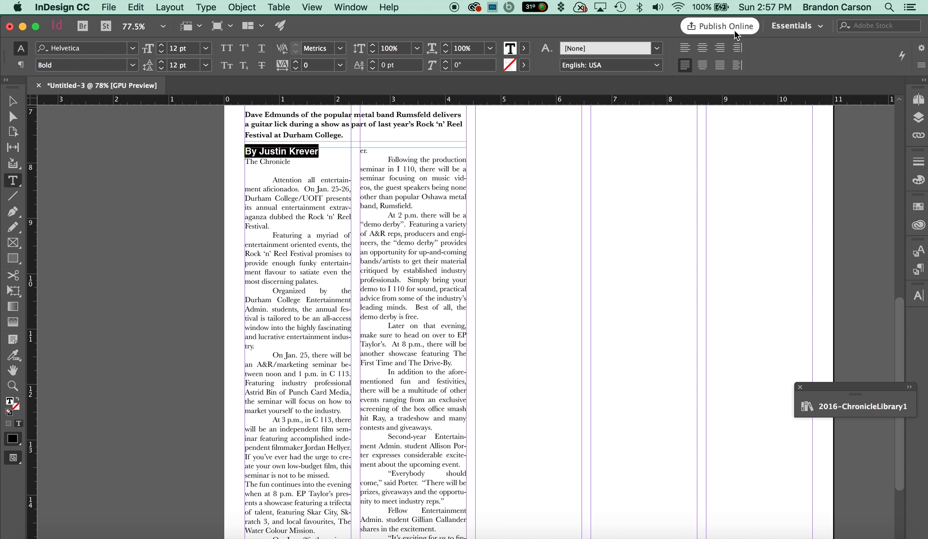
# Step: Left-align both byline lines and set "The Chronicle" line in Helvetica Light
pyautogui.click(684, 48)
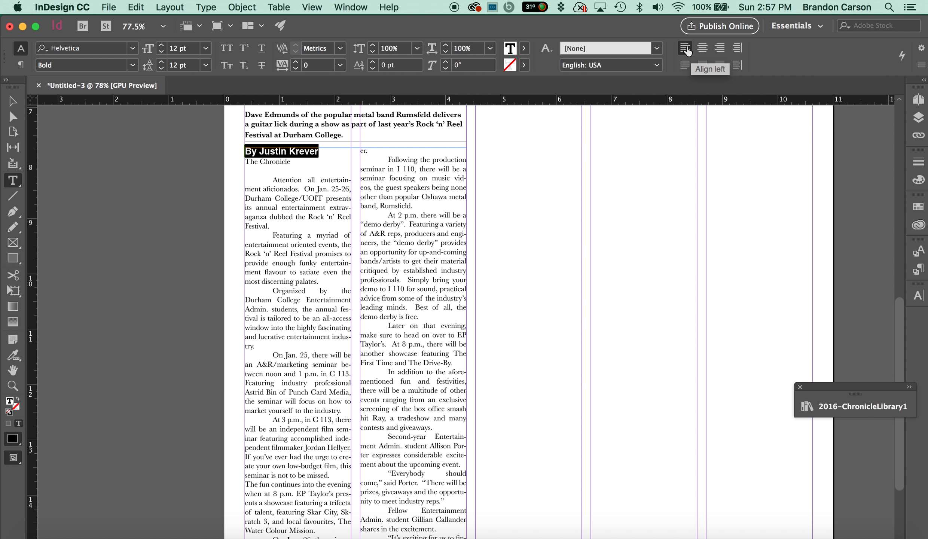
pyautogui.moveTo(296, 161); pyautogui.dragTo(244, 161)
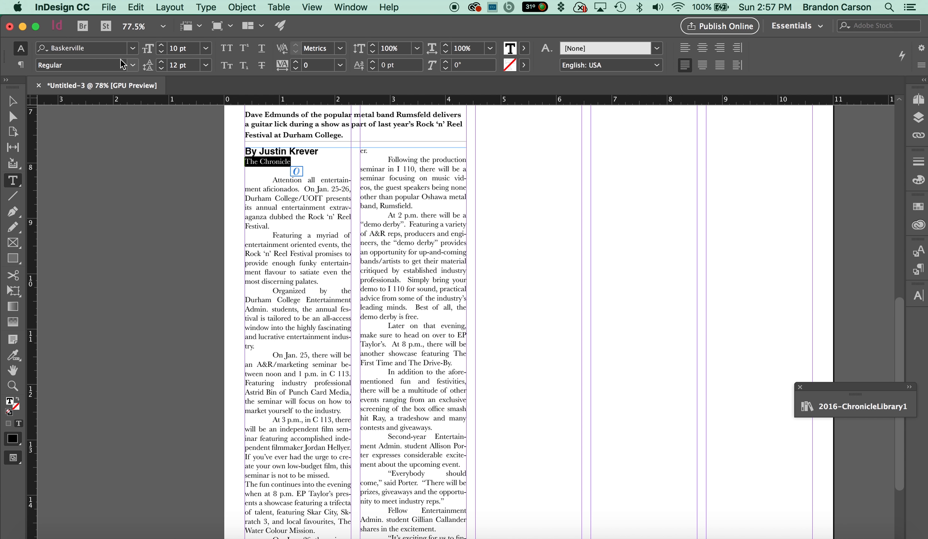
pyautogui.click(132, 48)
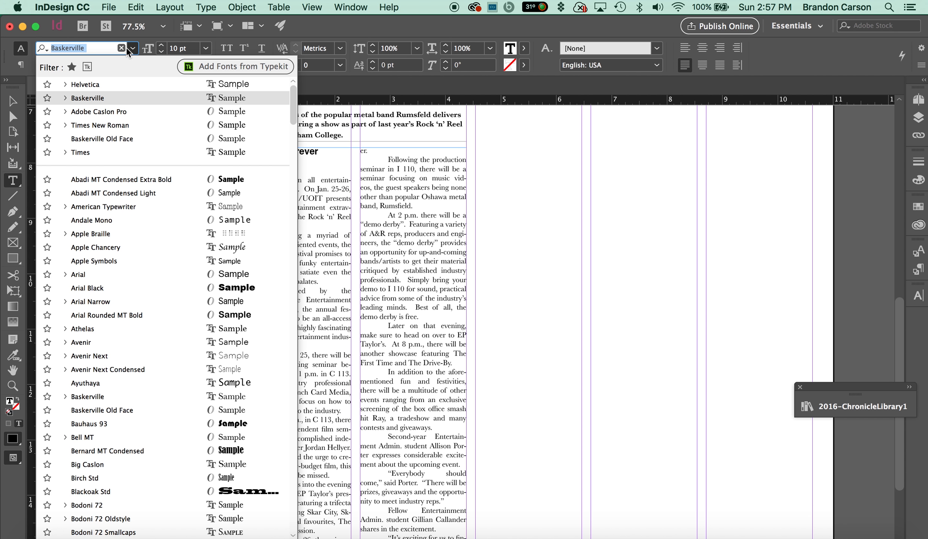
pyautogui.write('helve')
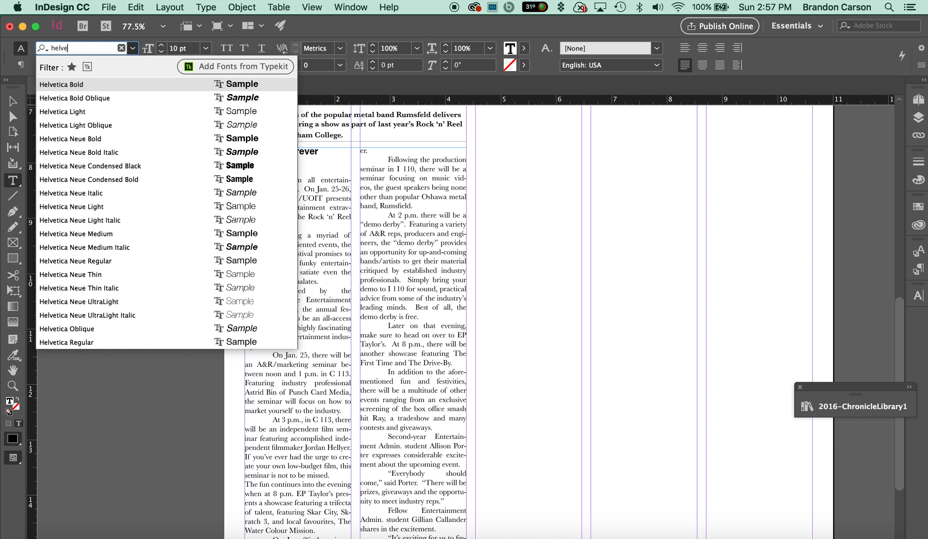
pyautogui.click(82, 111)
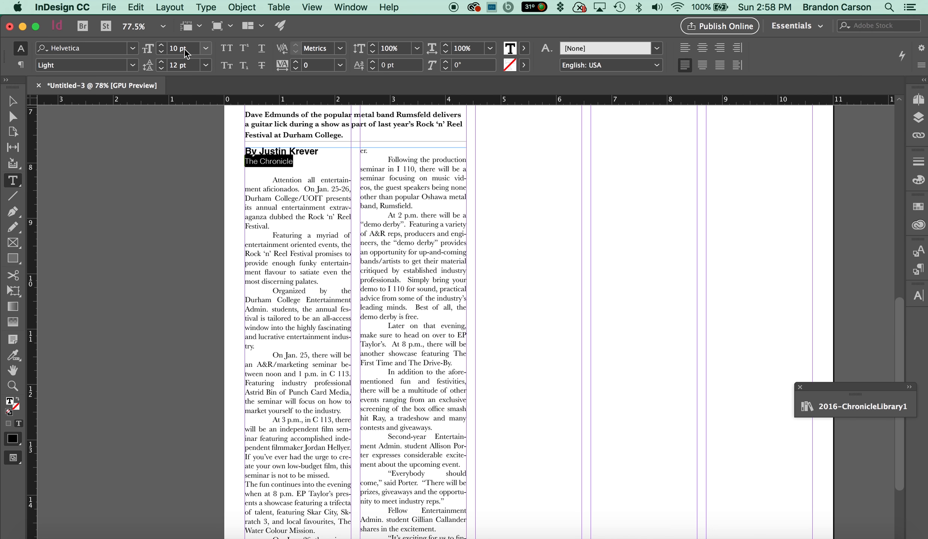
pyautogui.click(688, 53)
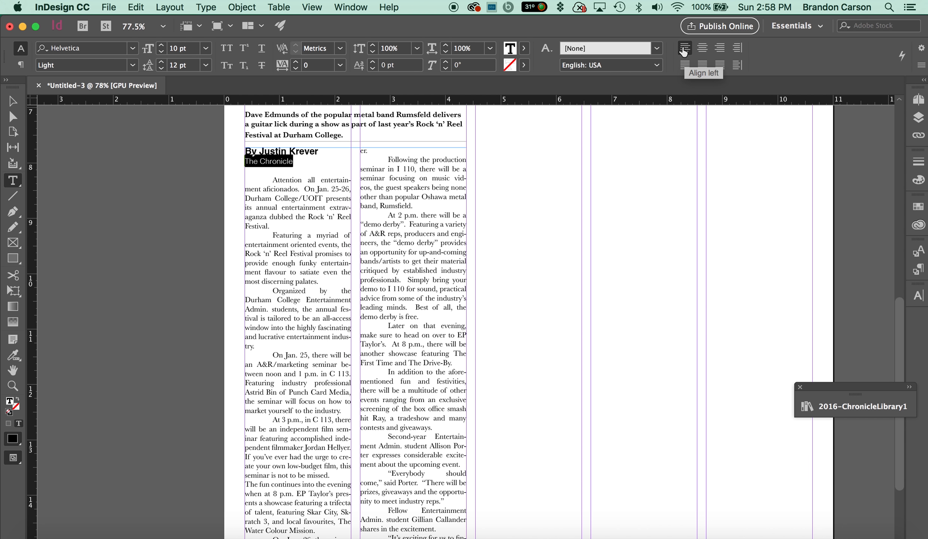
# Step: Remove the opening indents from the story's first five paragraphs, from "Attention all entertainment" through "At 3 p.m., in C 113"
pyautogui.click(316, 193)
pyautogui.scroll(-5, 316, 193)
pyautogui.scroll(6, 316, 202)
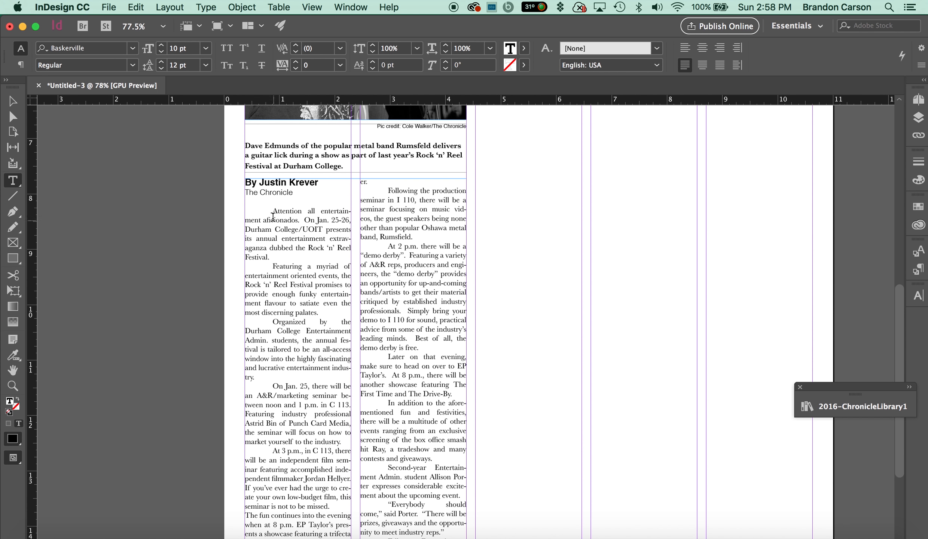
pyautogui.moveTo(272, 210); pyautogui.dragTo(286, 218)
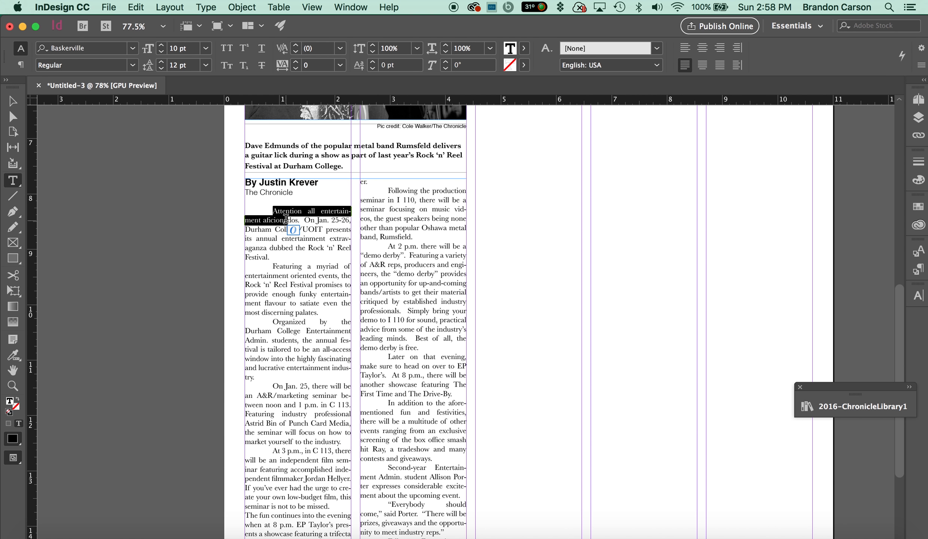
pyautogui.click(285, 218)
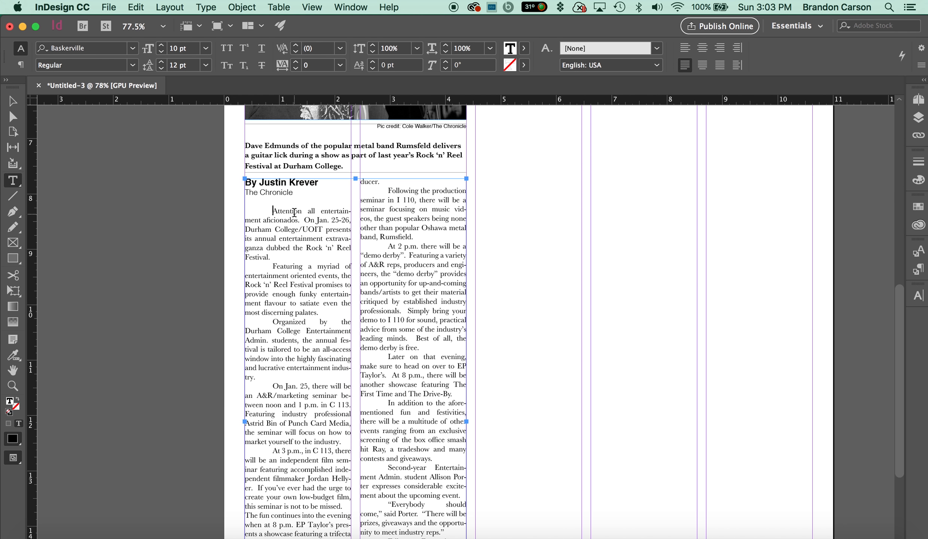
pyautogui.press('BackSpace')
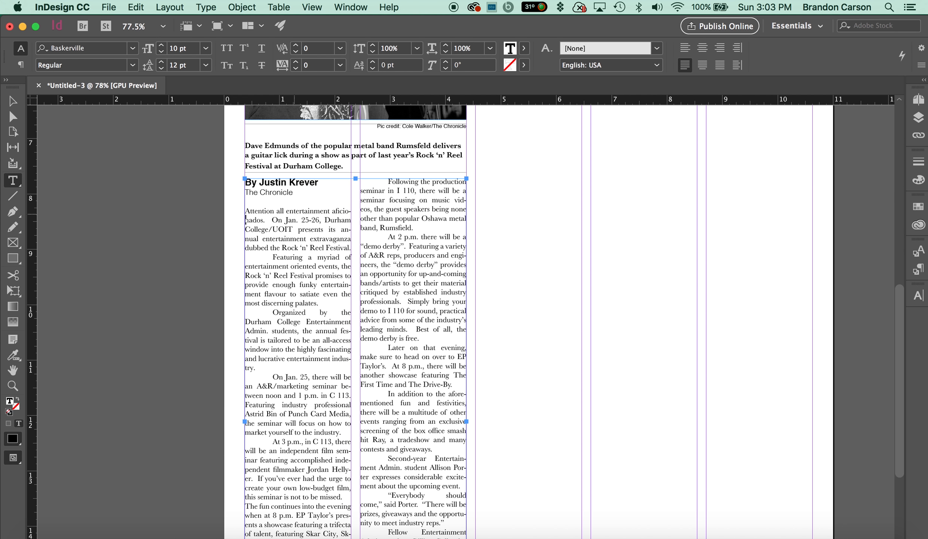
pyautogui.press('BackSpace')
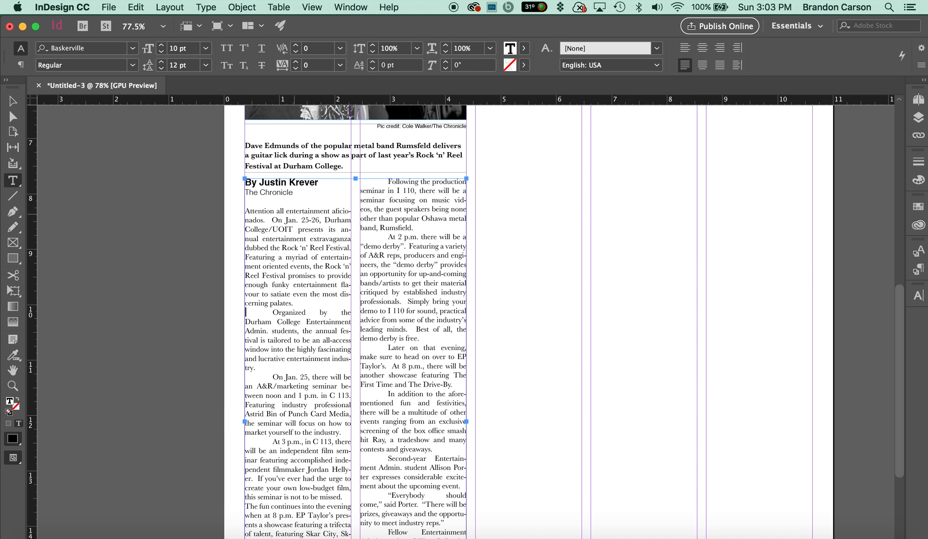
pyautogui.press('BackSpace')
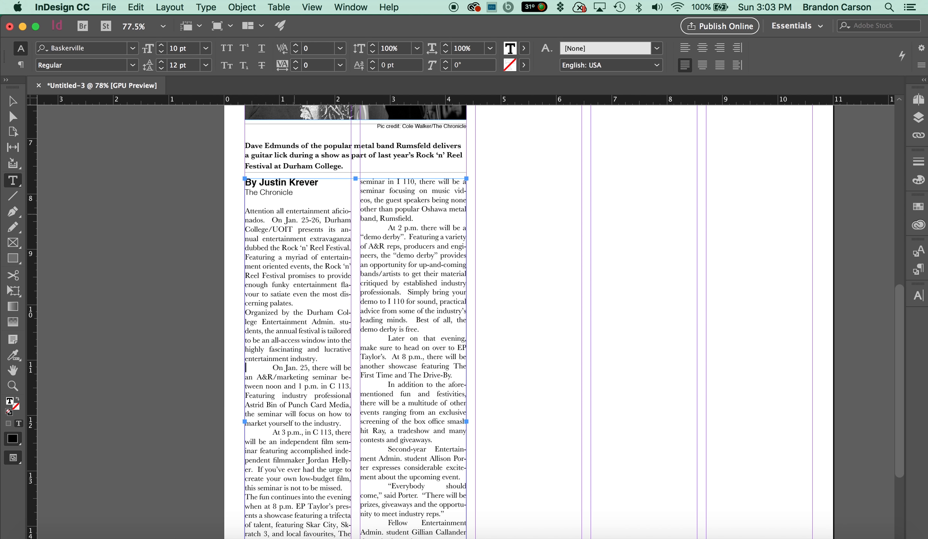
pyautogui.press('BackSpace')
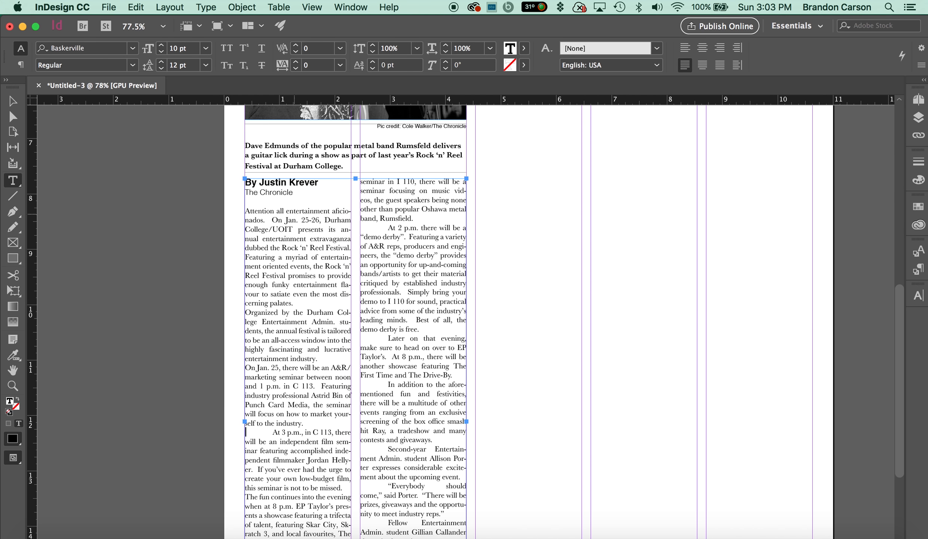
pyautogui.press('BackSpace')
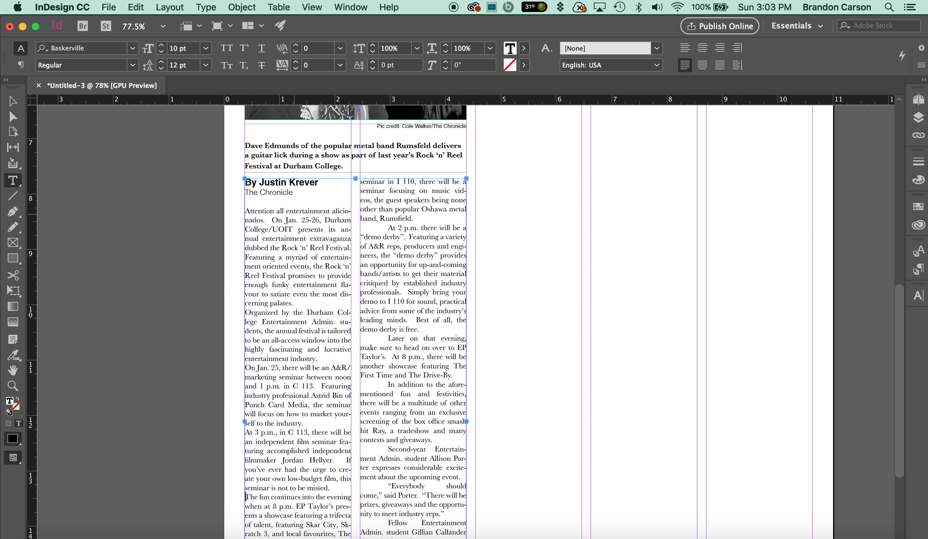
# Step: Remove the opening indents from the first column's "On Jan. 26", "At noon, in I 110" and "Following the production seminar" paragraphs
pyautogui.click(245, 506)
pyautogui.scroll(-5, 337, 194)
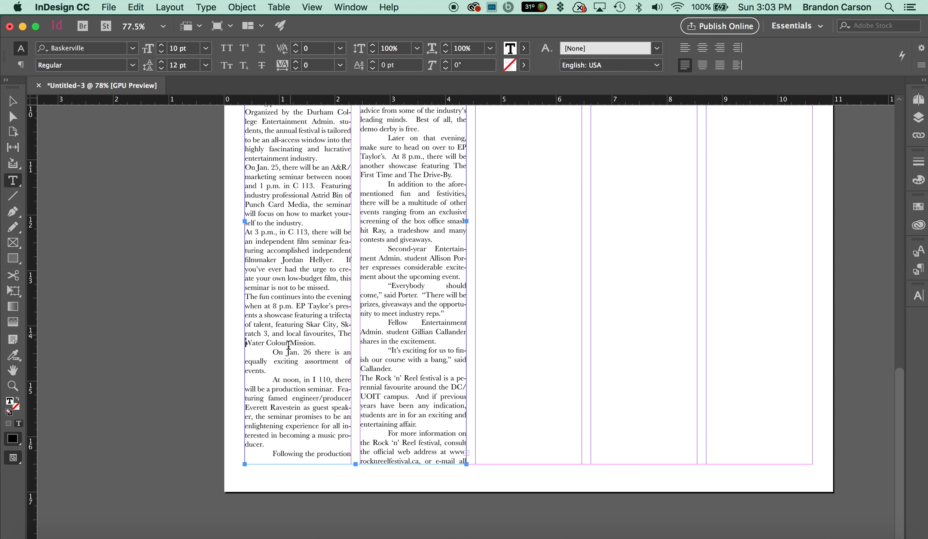
pyautogui.click(272, 351)
pyautogui.press('BackSpace')
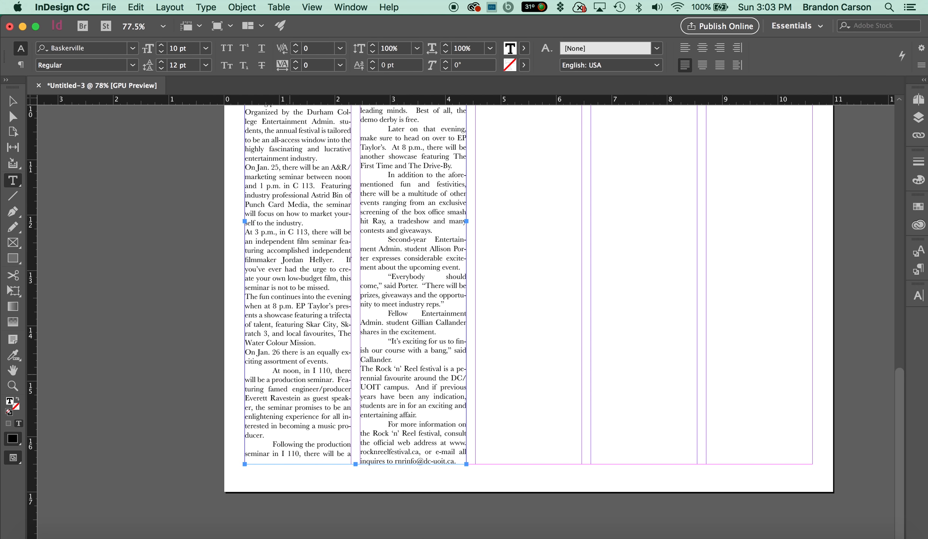
pyautogui.click(273, 370)
pyautogui.press('BackSpace')
pyautogui.click(273, 435)
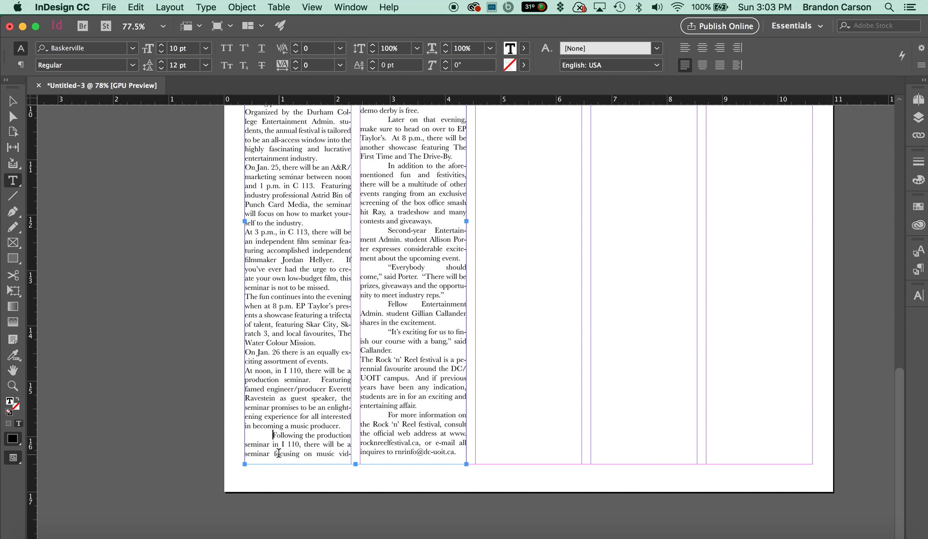
pyautogui.press('BackSpace')
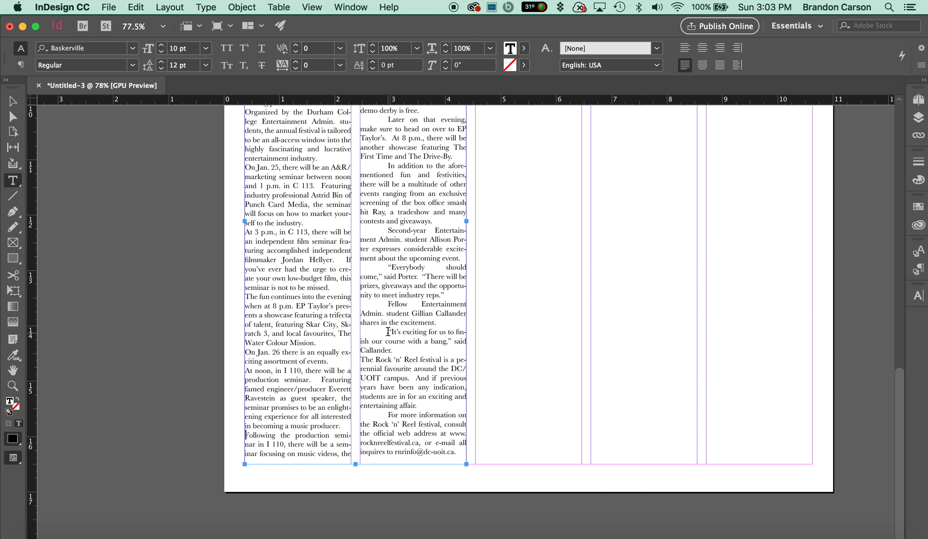
# Step: Remove the opening indents from the second column's "It's exciting for us", "Fellow Entertainment", "Everybody should come" and "Second-year Entertainment" paragraphs
pyautogui.click(394, 341)
pyautogui.press('BackSpace')
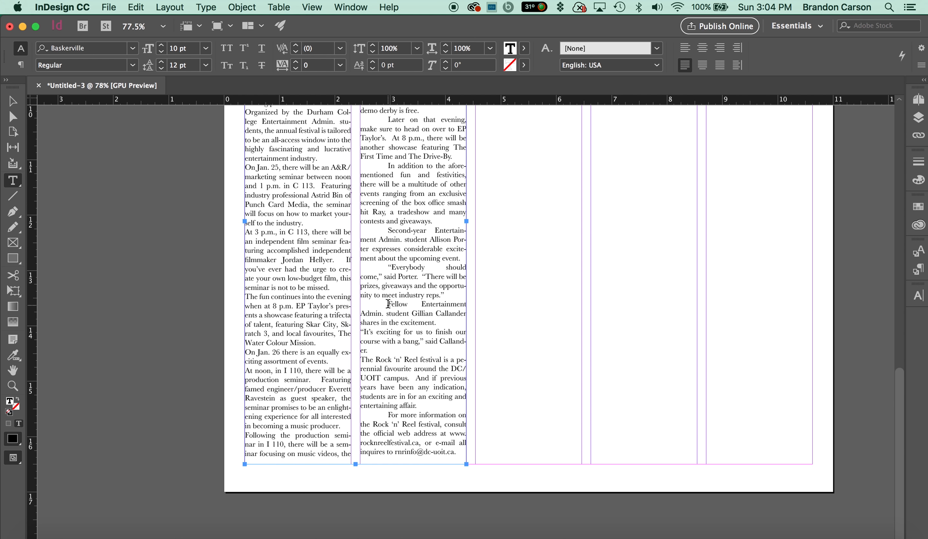
pyautogui.click(389, 304)
pyautogui.press('BackSpace')
pyautogui.click(389, 267)
pyautogui.press('BackSpace')
pyautogui.click(388, 231)
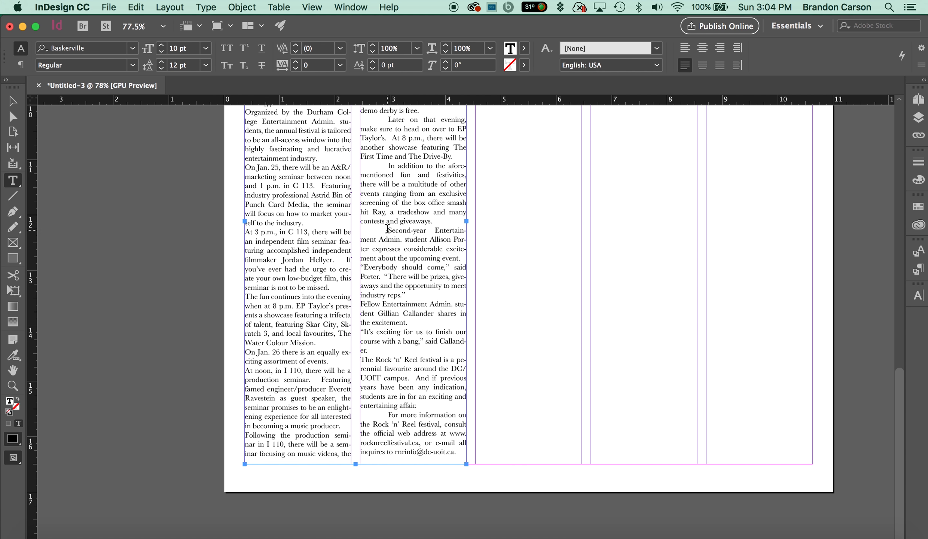
pyautogui.press('BackSpace')
pyautogui.scroll(2, 397, 259)
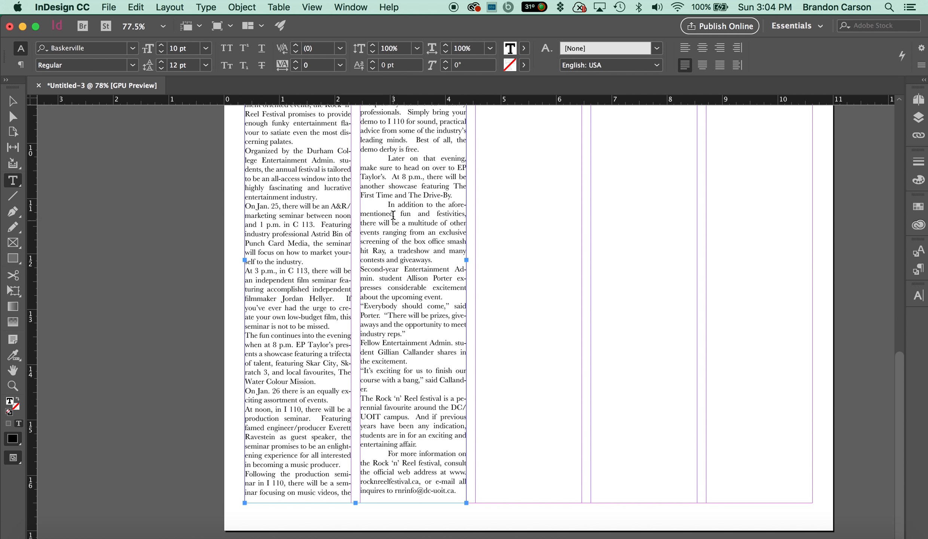
# Step: Remove the opening indents from the second column's "In addition", "Later on that evening", "For more information" and "At 2 p.m." paragraphs
pyautogui.click(388, 204)
pyautogui.press('BackSpace')
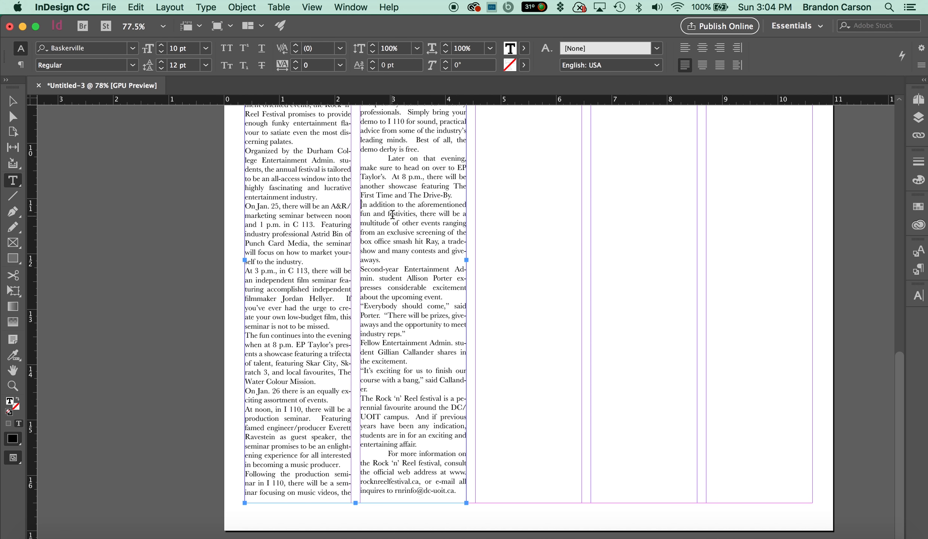
pyautogui.click(388, 158)
pyautogui.press('BackSpace')
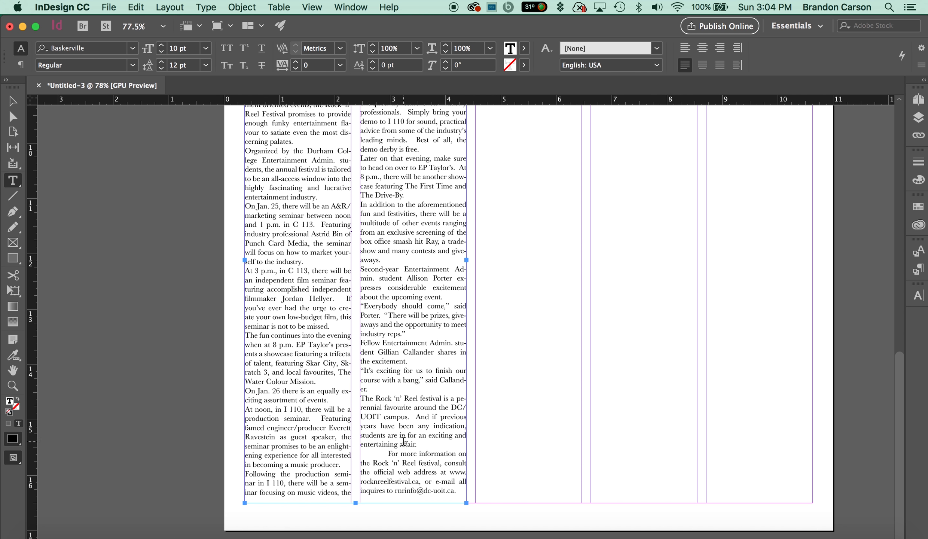
pyautogui.click(388, 454)
pyautogui.press('BackSpace')
pyautogui.scroll(5, 400, 458)
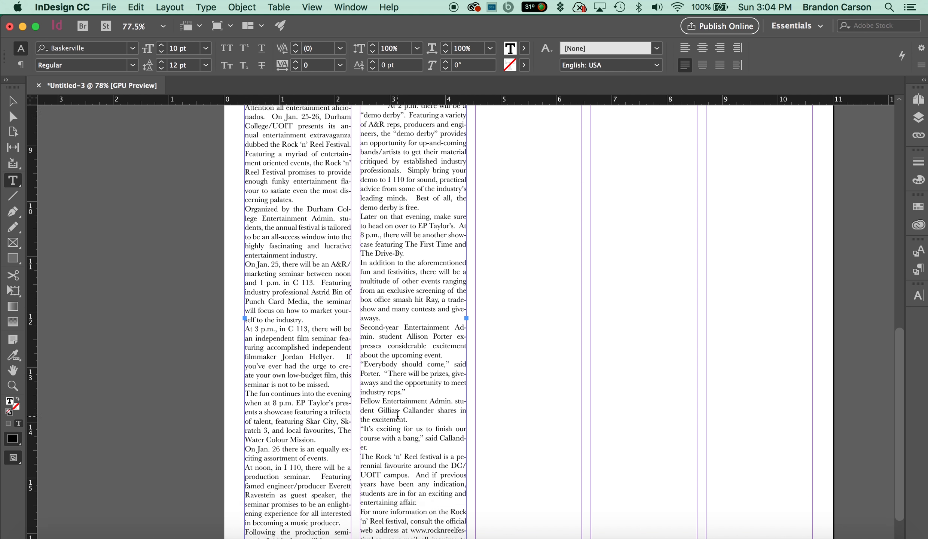
pyautogui.scroll(2, 386, 365)
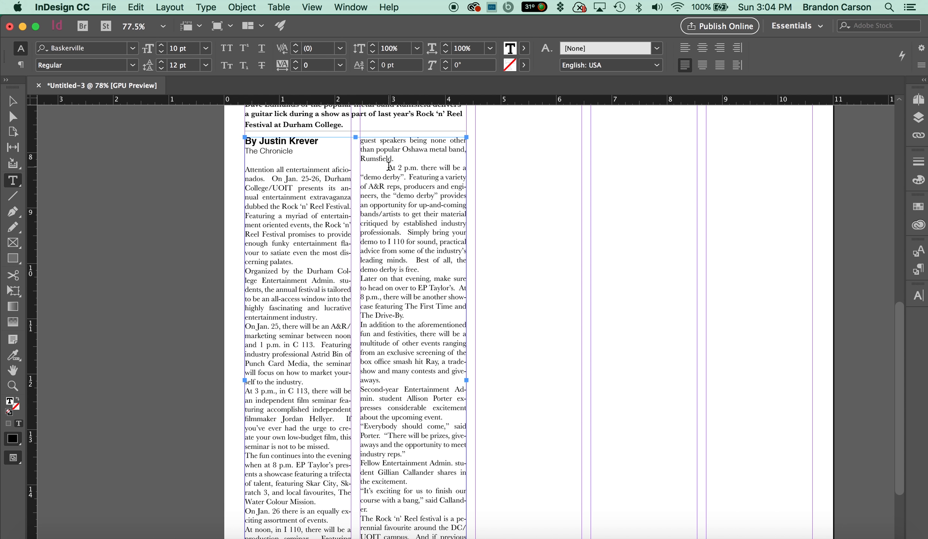
pyautogui.click(395, 183)
pyautogui.press('BackSpace')
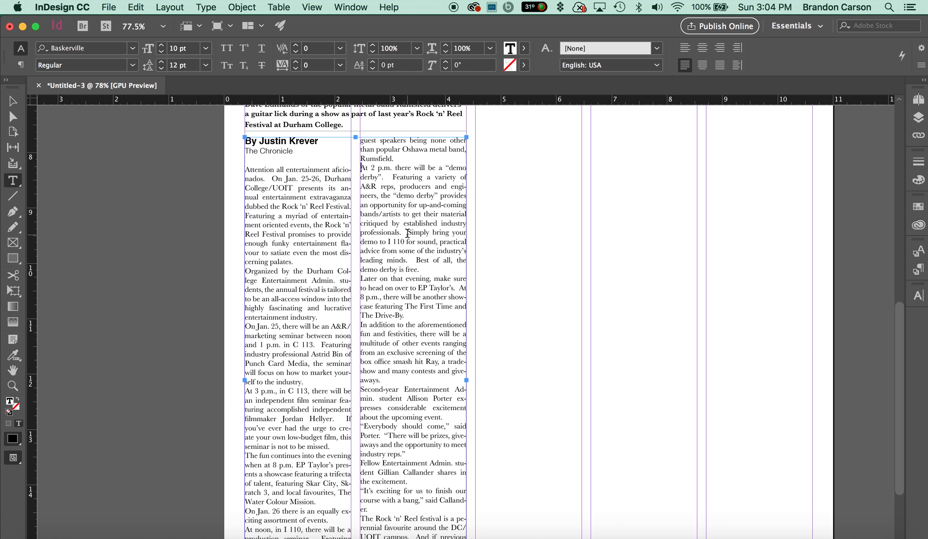
# Step: Set the first-line indent of all story body paragraphs, from "Attention all entertainment" through the closing contact paragraph, to 0.1875 in
pyautogui.scroll(-1, 411, 298)
pyautogui.scroll(-5, 410, 310)
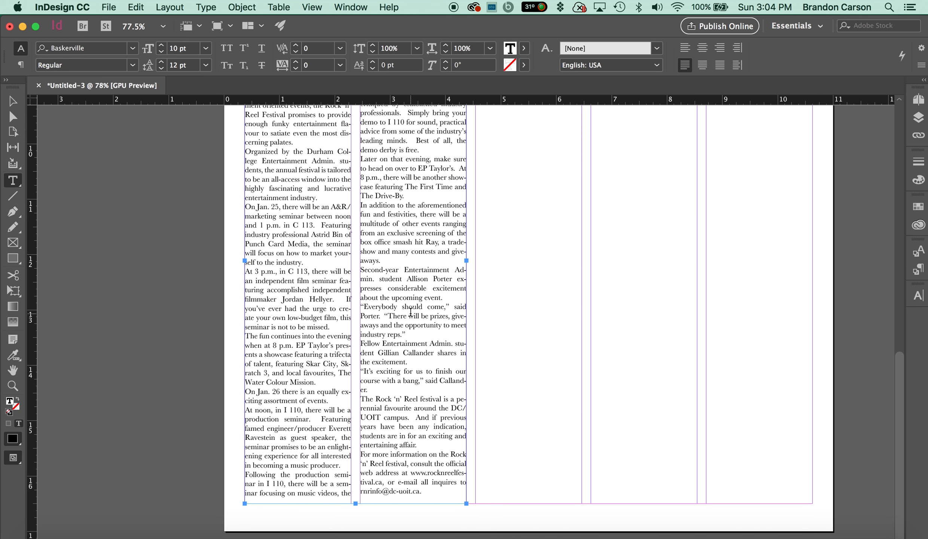
pyautogui.scroll(6, 410, 311)
pyautogui.scroll(-1, 355, 262)
pyautogui.scroll(2, 299, 224)
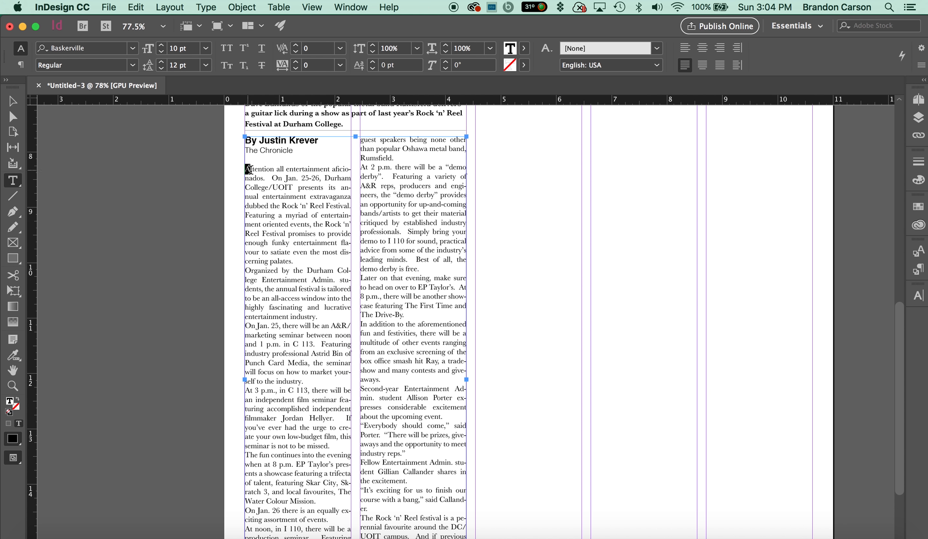
pyautogui.moveTo(245, 169); pyautogui.dragTo(431, 485)
pyautogui.scroll(-3, 457, 481)
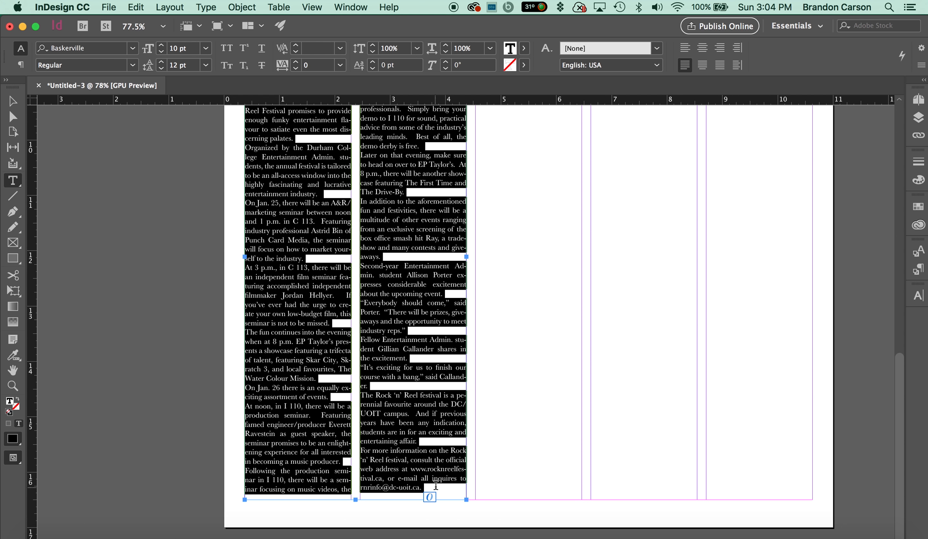
pyautogui.scroll(1, 397, 371)
pyautogui.scroll(8, 397, 370)
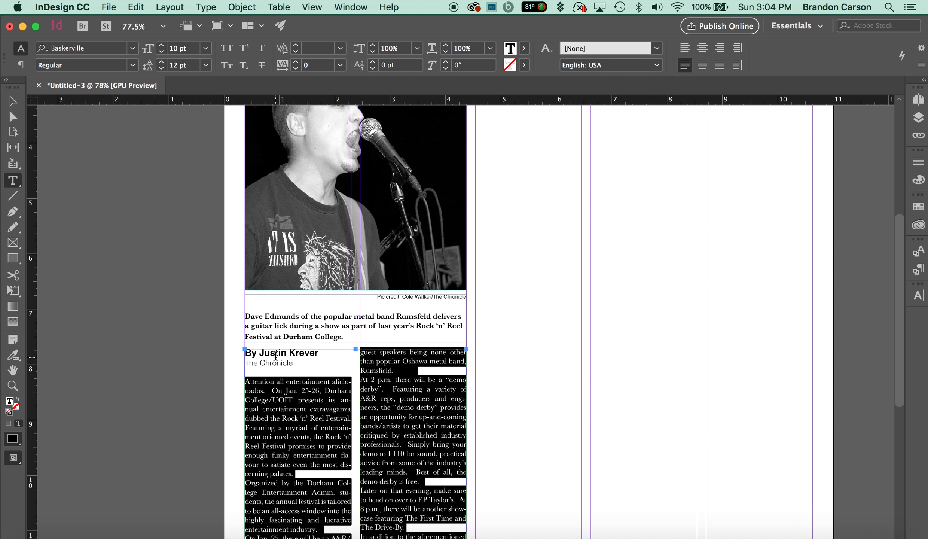
pyautogui.click(206, 7)
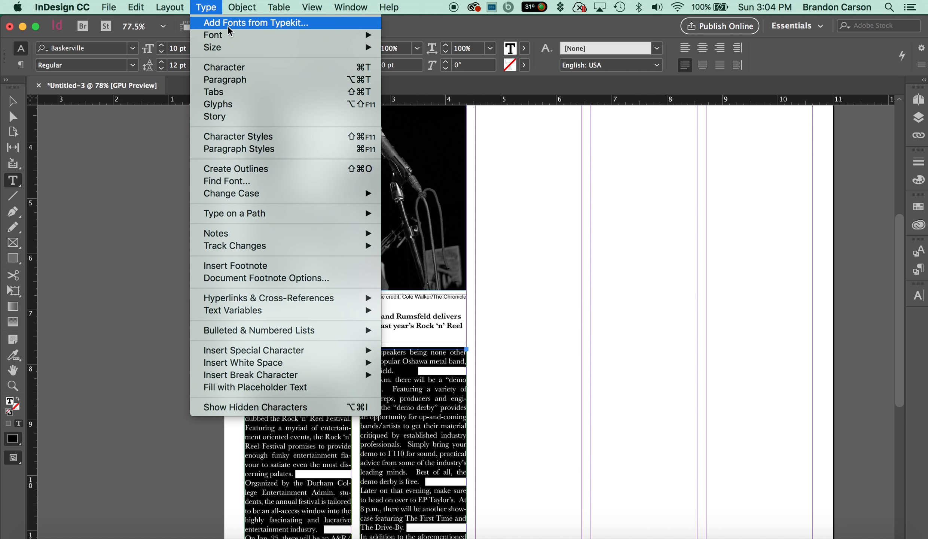
pyautogui.click(259, 80)
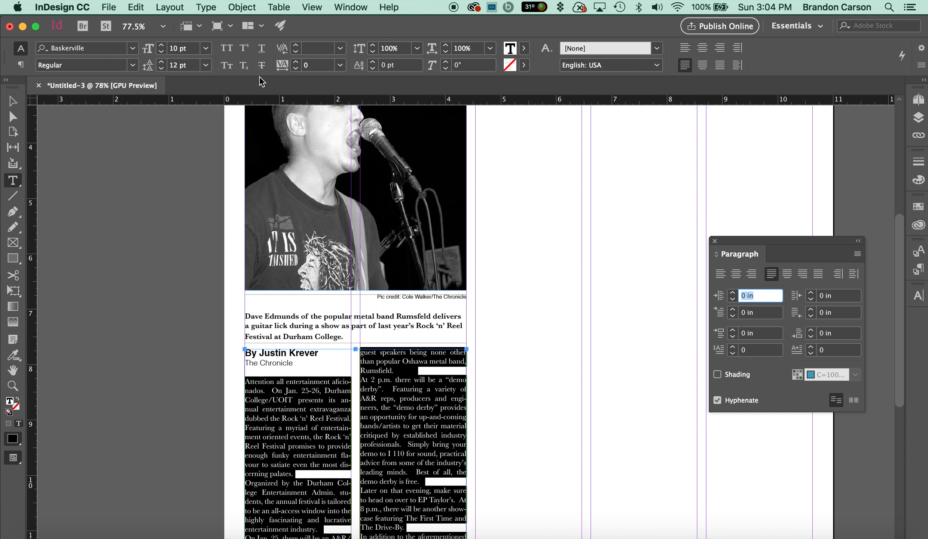
pyautogui.click(732, 309)
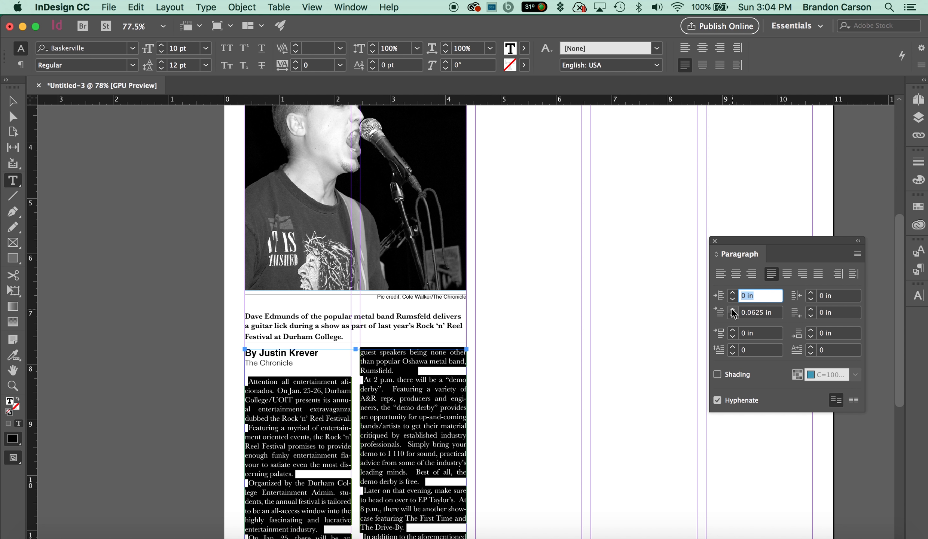
pyautogui.click(732, 309)
pyautogui.scroll(-10, 603, 350)
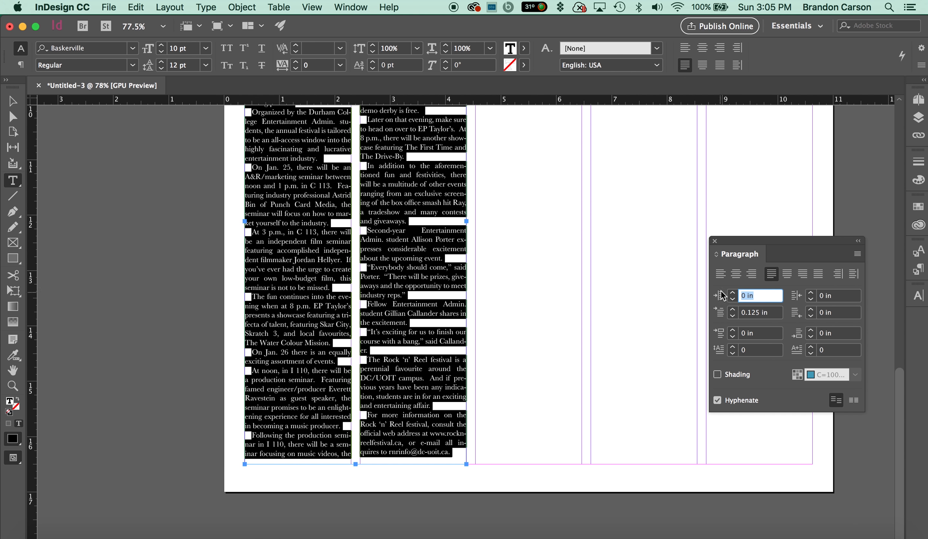
pyautogui.click(733, 309)
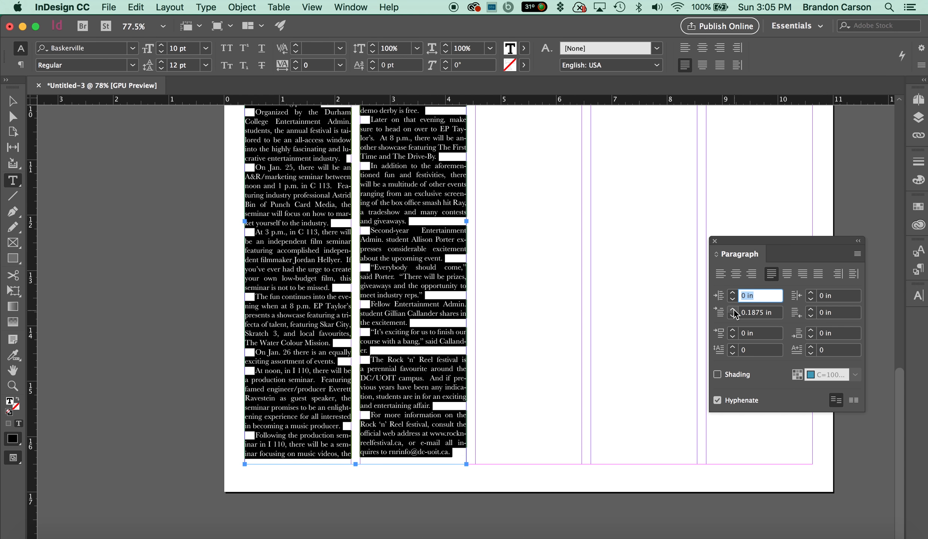
pyautogui.click(734, 309)
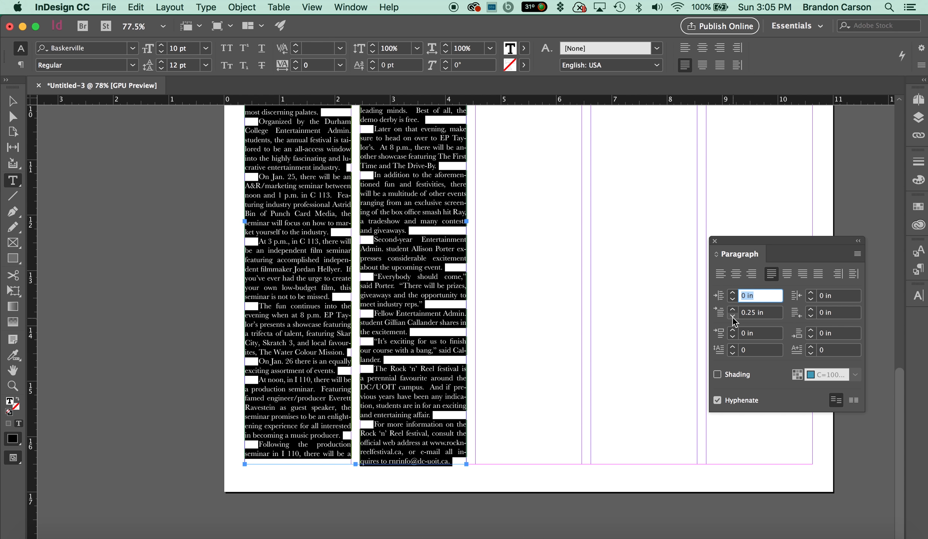
pyautogui.click(732, 316)
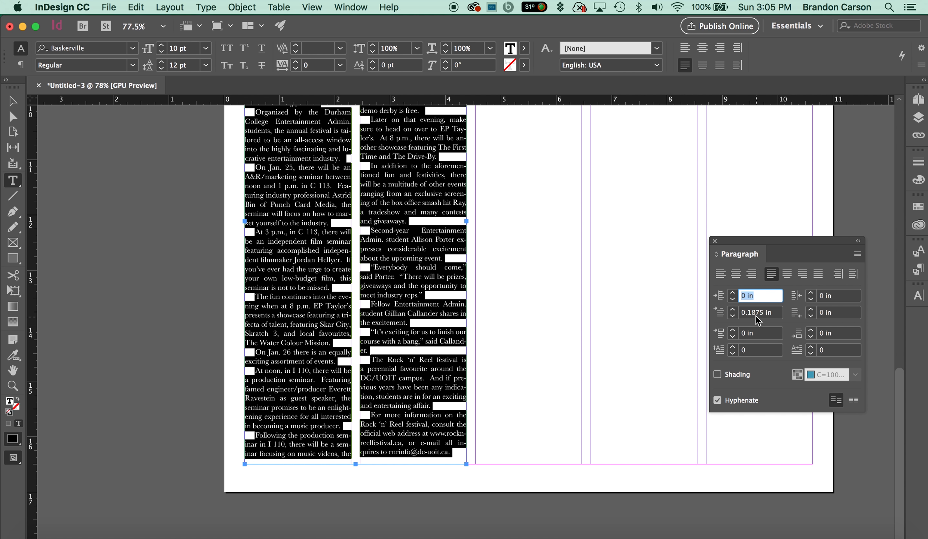
pyautogui.click(398, 289)
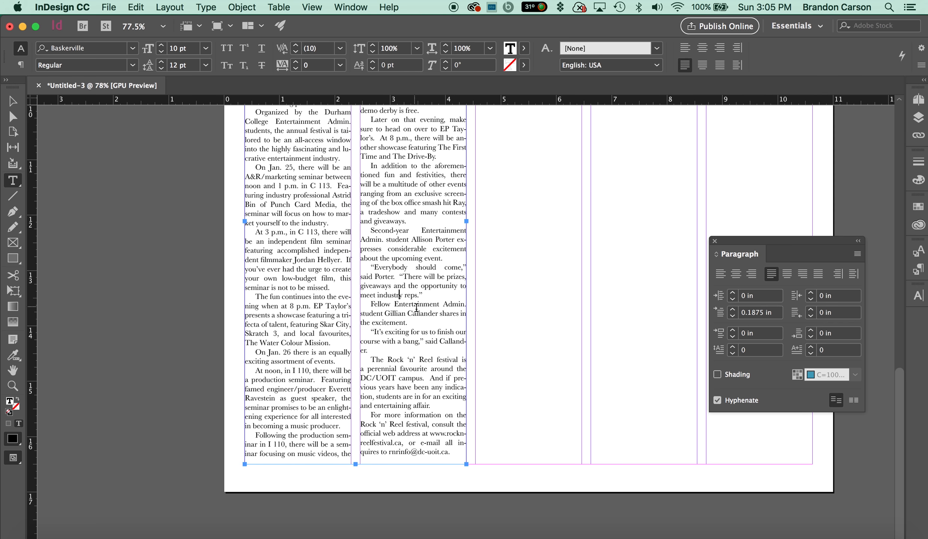
# Step: Examine the first-line indents and paragraph breaks in both columns of the story
pyautogui.scroll(1, 416, 310)
pyautogui.scroll(8, 417, 310)
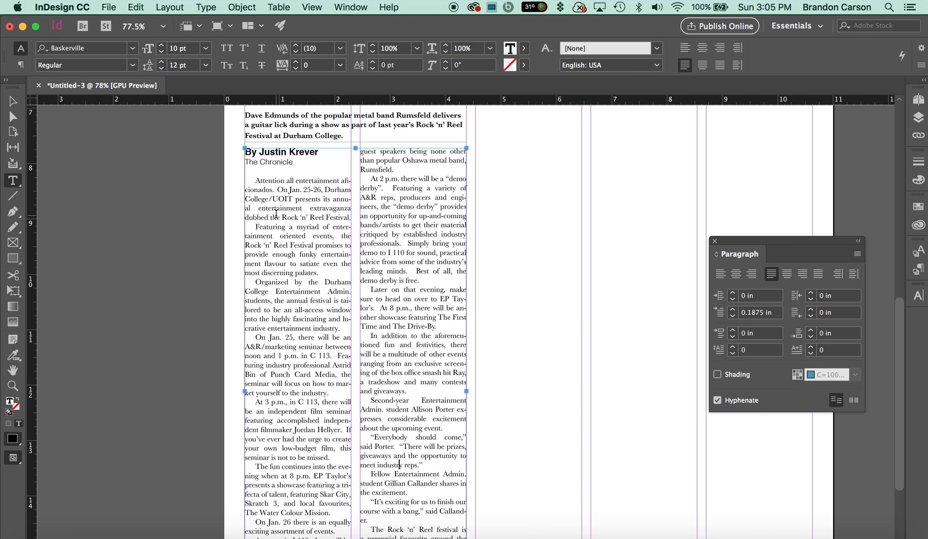
pyautogui.moveTo(307, 190); pyautogui.dragTo(324, 232)
pyautogui.click(324, 250)
pyautogui.scroll(-4, 312, 295)
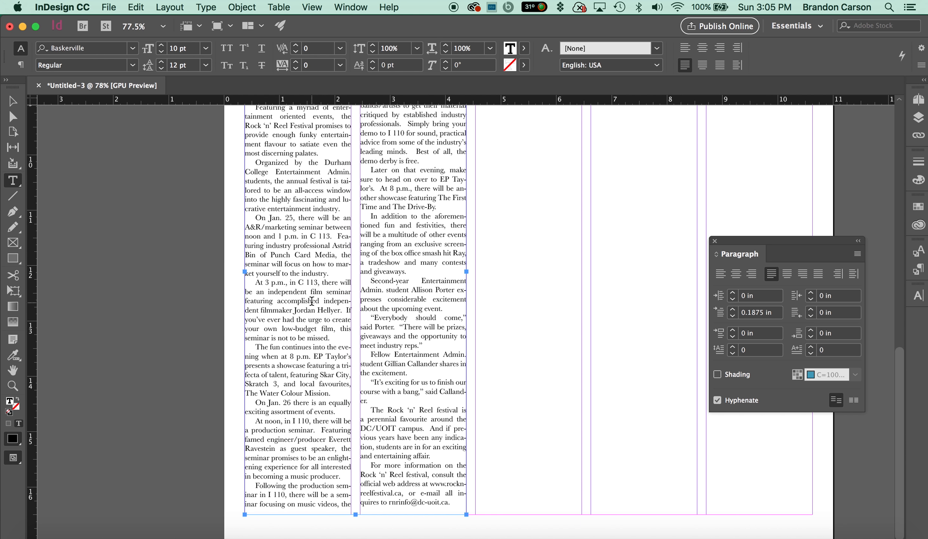
pyautogui.scroll(-1, 312, 301)
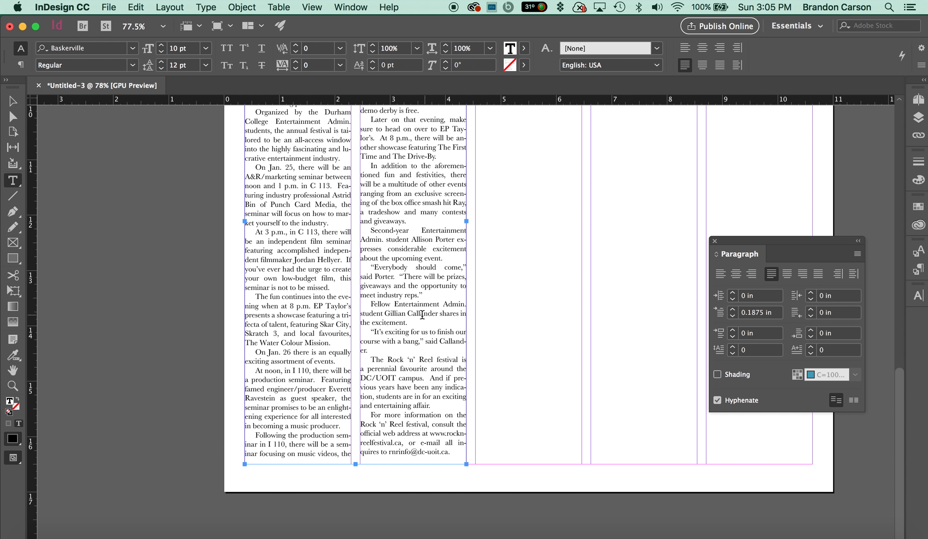
pyautogui.click(415, 377)
pyautogui.scroll(5, 419, 396)
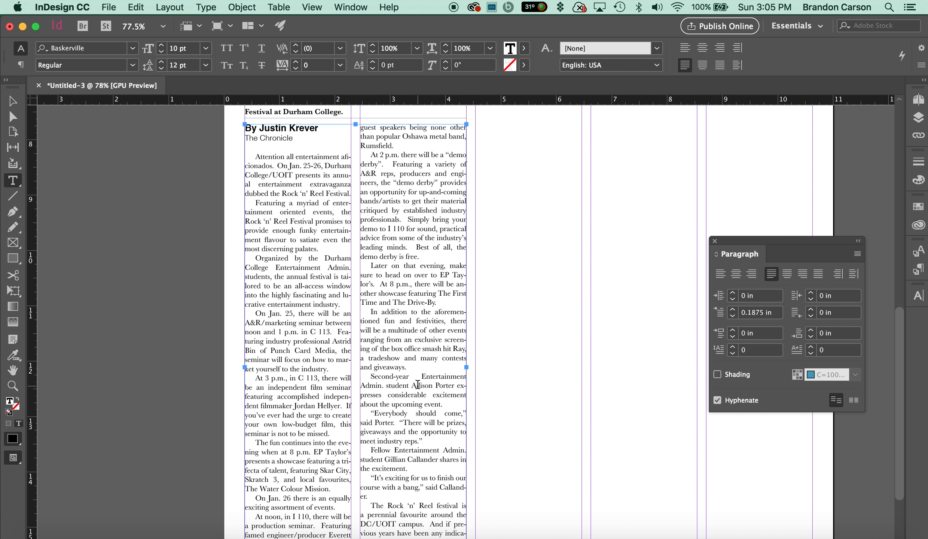
pyautogui.scroll(-5, 395, 360)
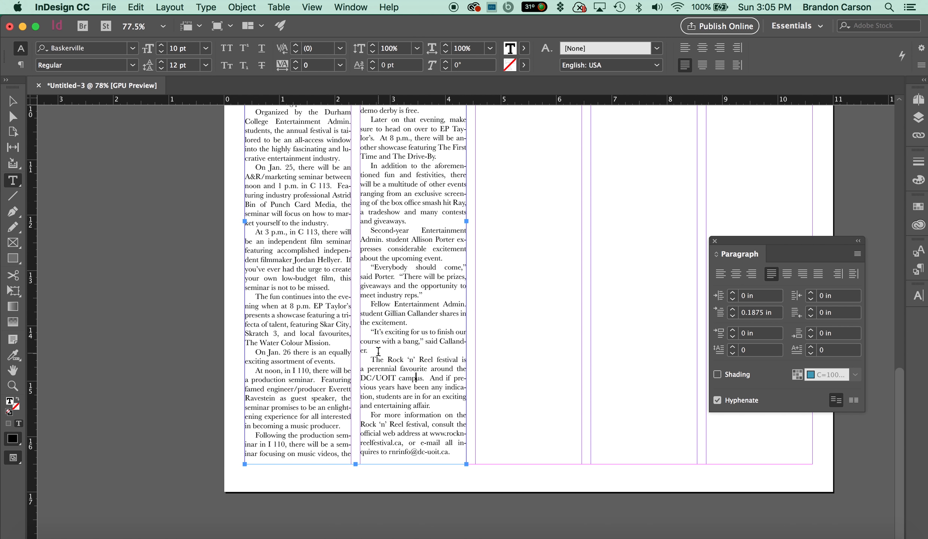
# Step: Deselect the story frame and review the layout from the photo and cutline down to the end of both columns
pyautogui.click(13, 101)
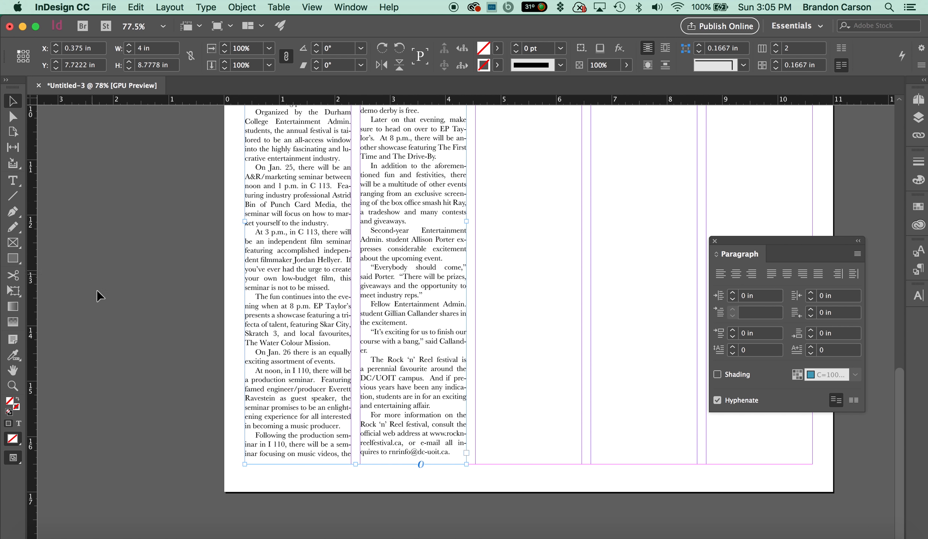
pyautogui.click(99, 294)
pyautogui.scroll(10, 335, 368)
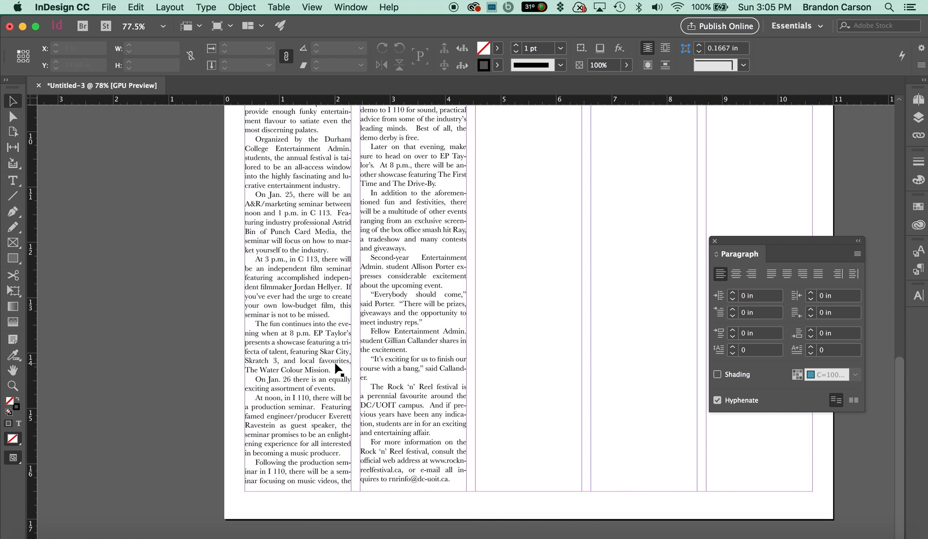
pyautogui.scroll(15, 335, 369)
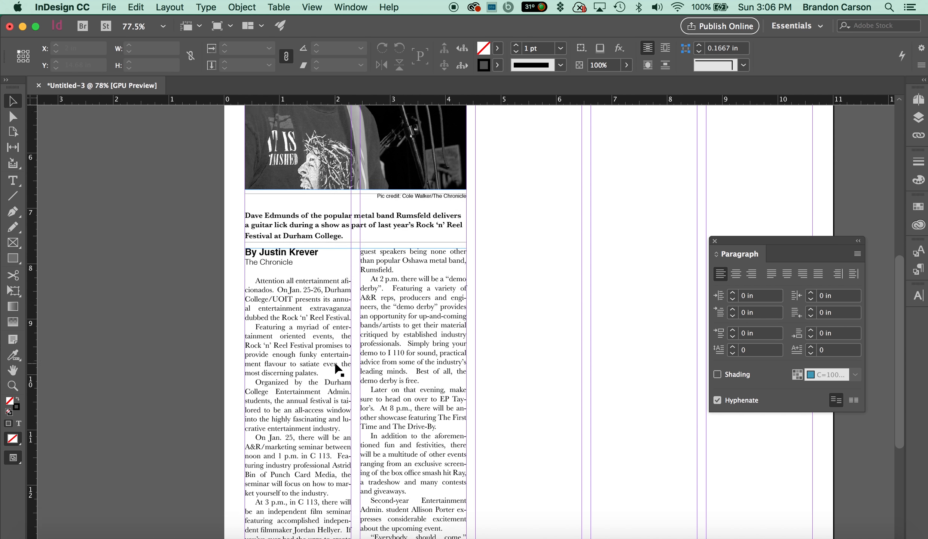
pyautogui.scroll(-7, 335, 368)
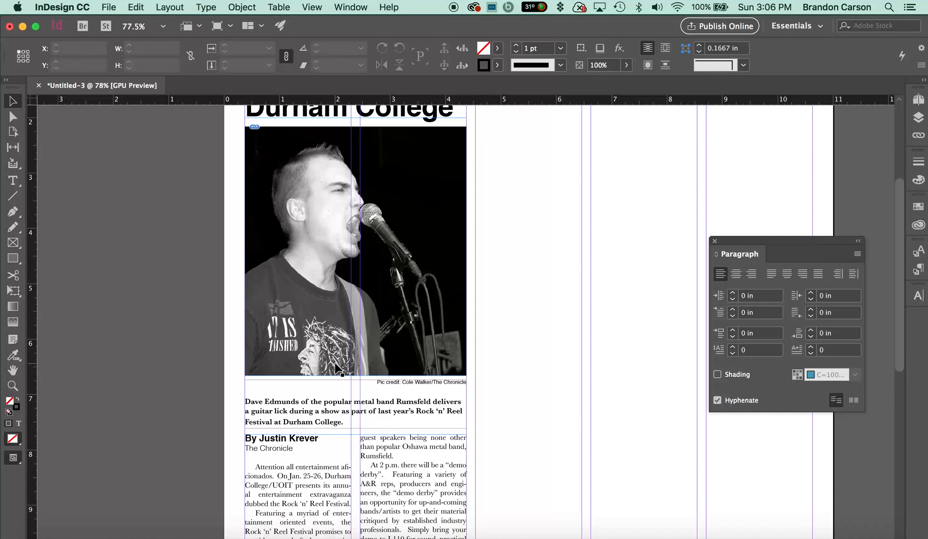
pyautogui.scroll(-10, 335, 364)
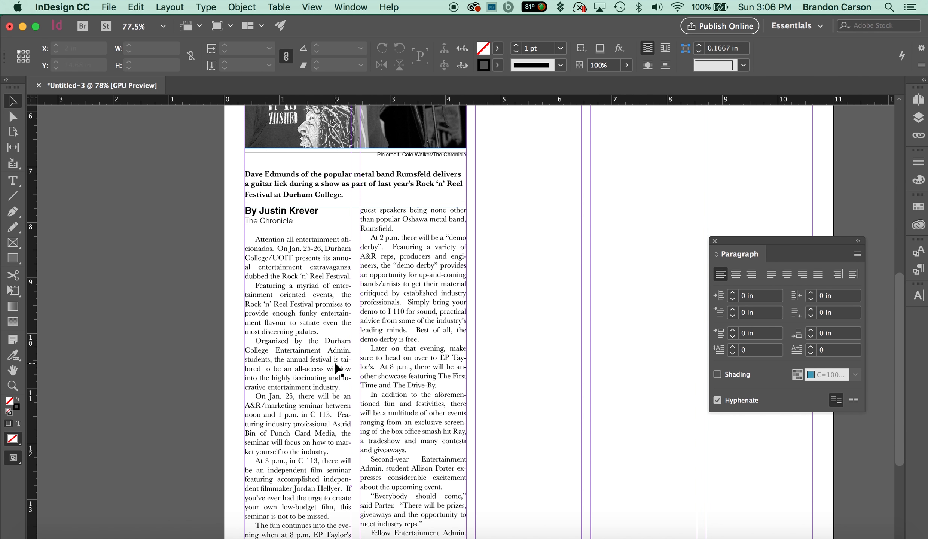
pyautogui.scroll(-10, 338, 368)
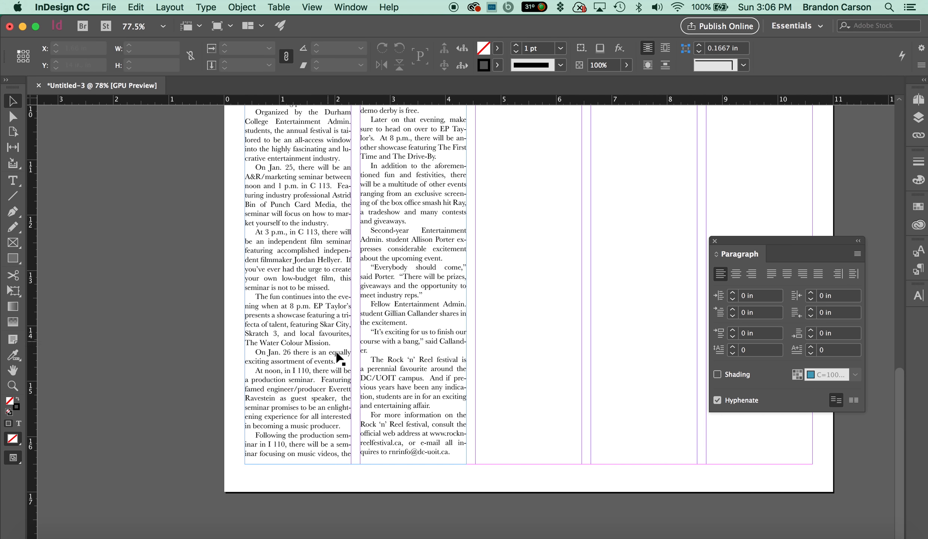
# Step: Select the two-column story frame and check the page from the story's end up to the ENTERTAINMENT banner
pyautogui.click(369, 449)
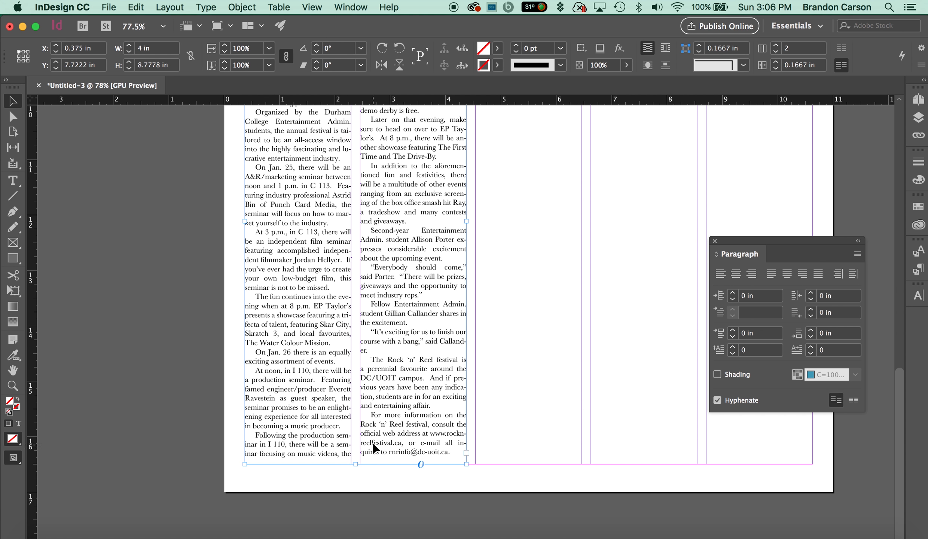
pyautogui.scroll(3, 383, 395)
pyautogui.scroll(3, 383, 394)
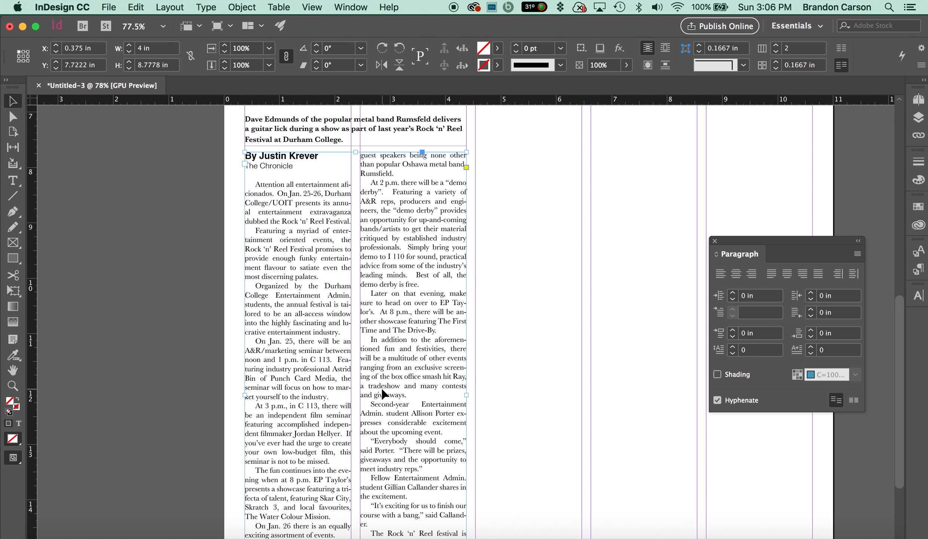
pyautogui.scroll(2, 383, 394)
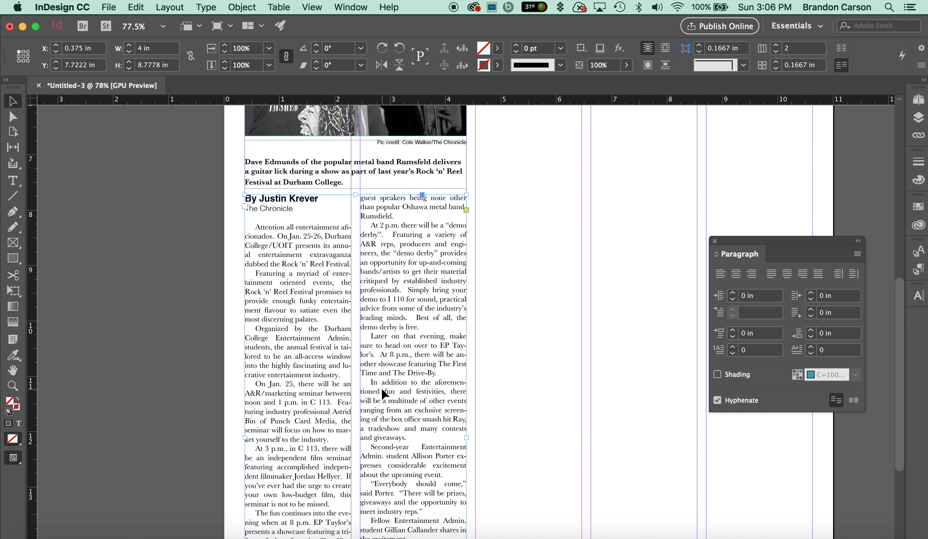
pyautogui.scroll(1, 383, 393)
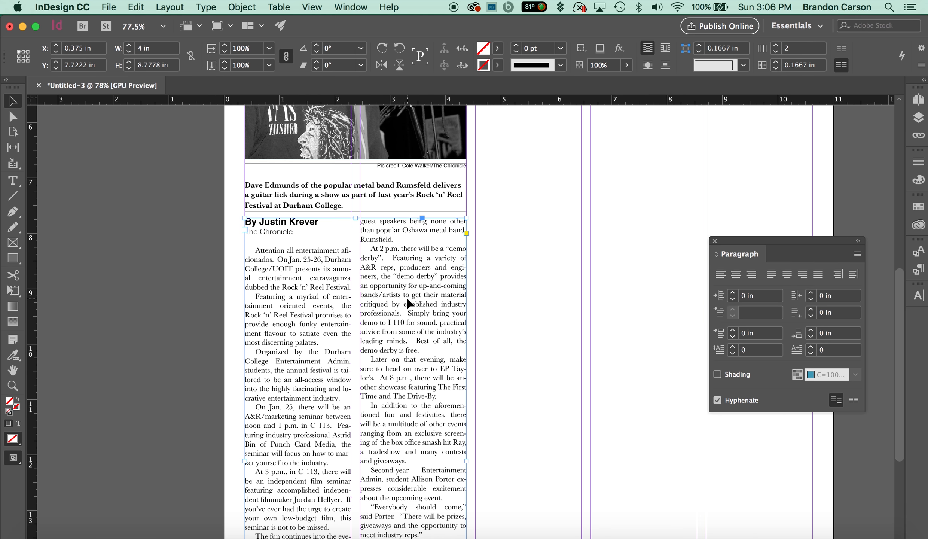
pyautogui.scroll(2, 412, 304)
pyautogui.scroll(-1, 409, 302)
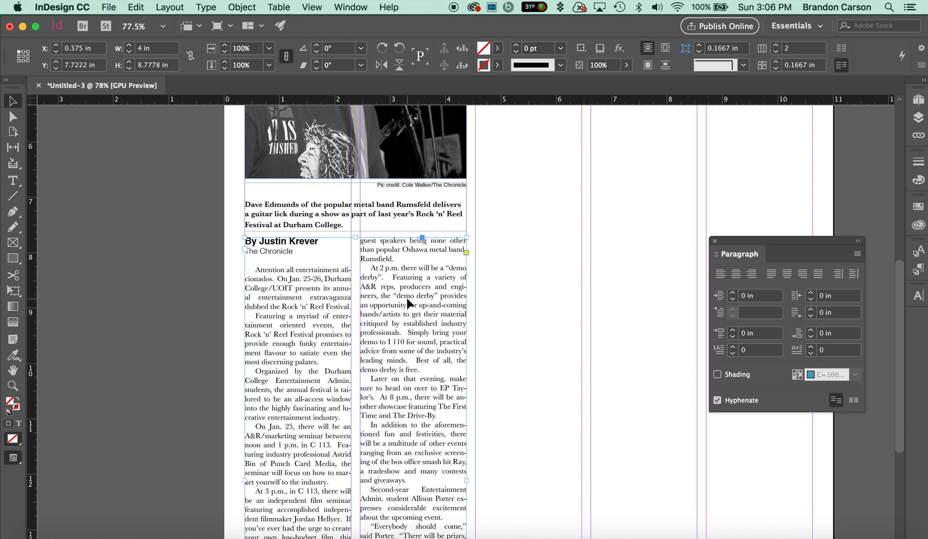
pyautogui.scroll(10, 408, 299)
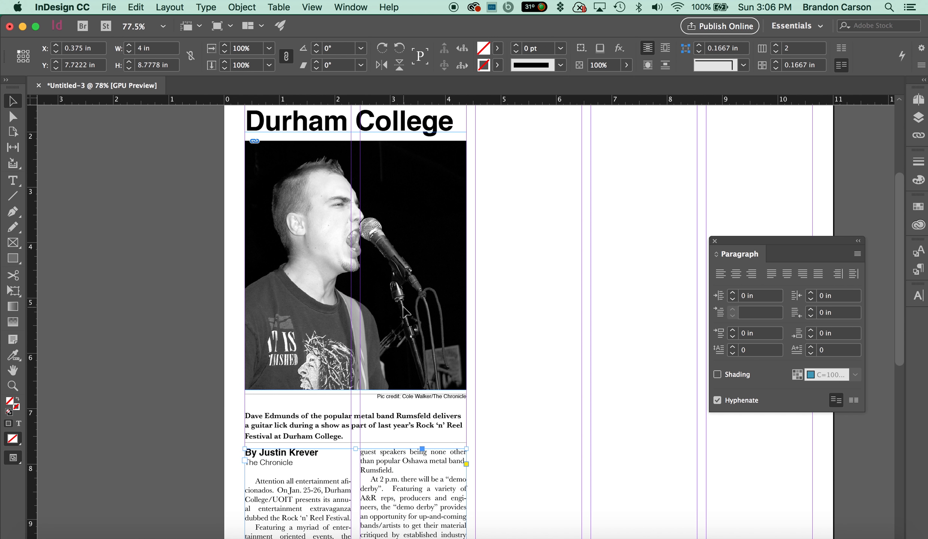
pyautogui.scroll(6, 406, 311)
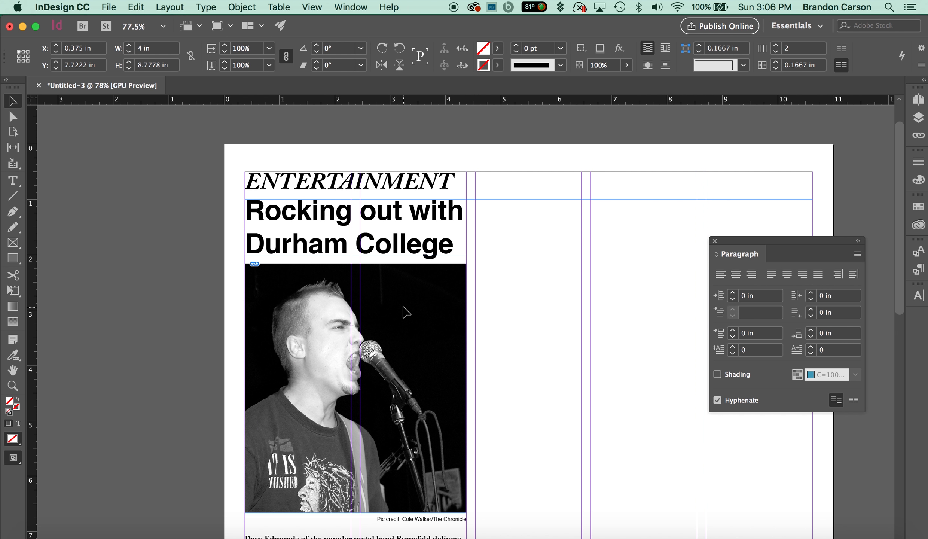
pyautogui.scroll(-1, 406, 312)
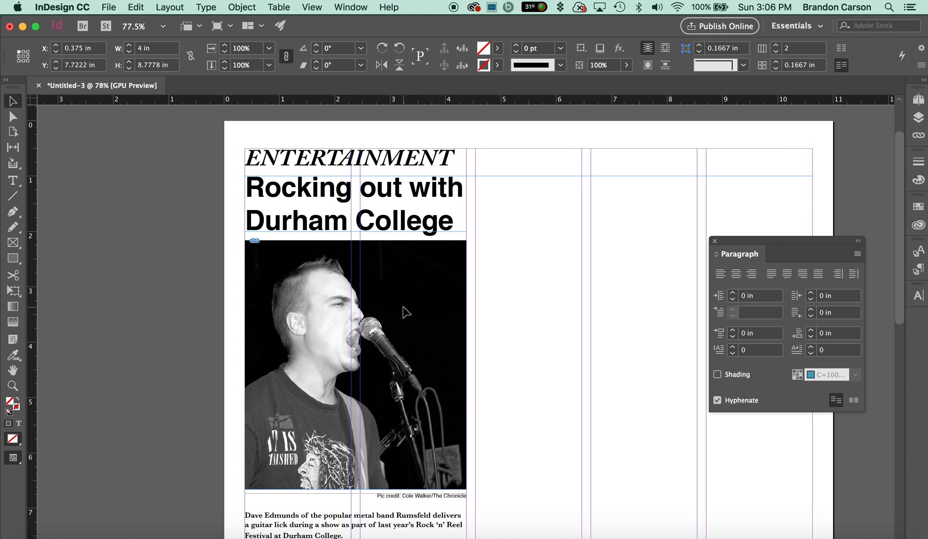
pyautogui.scroll(-1, 405, 312)
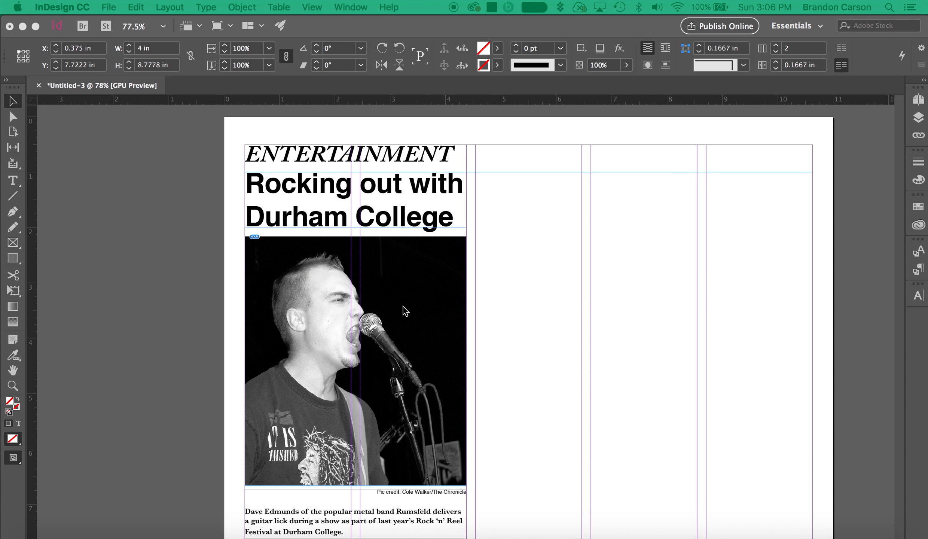
# Step: Switch to Finder
pyautogui.press('super+Tab')
pyautogui.press('super+Tab')
pyautogui.press('super+Tab')
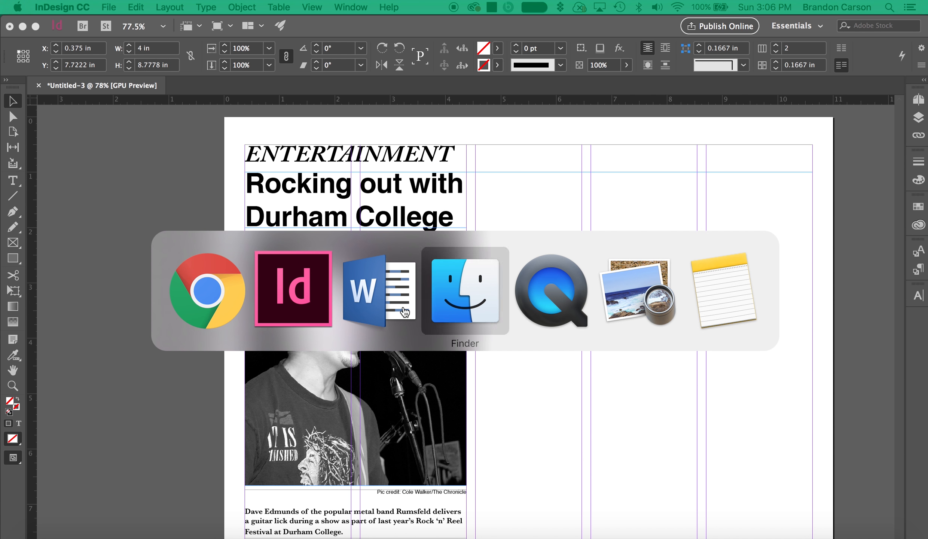